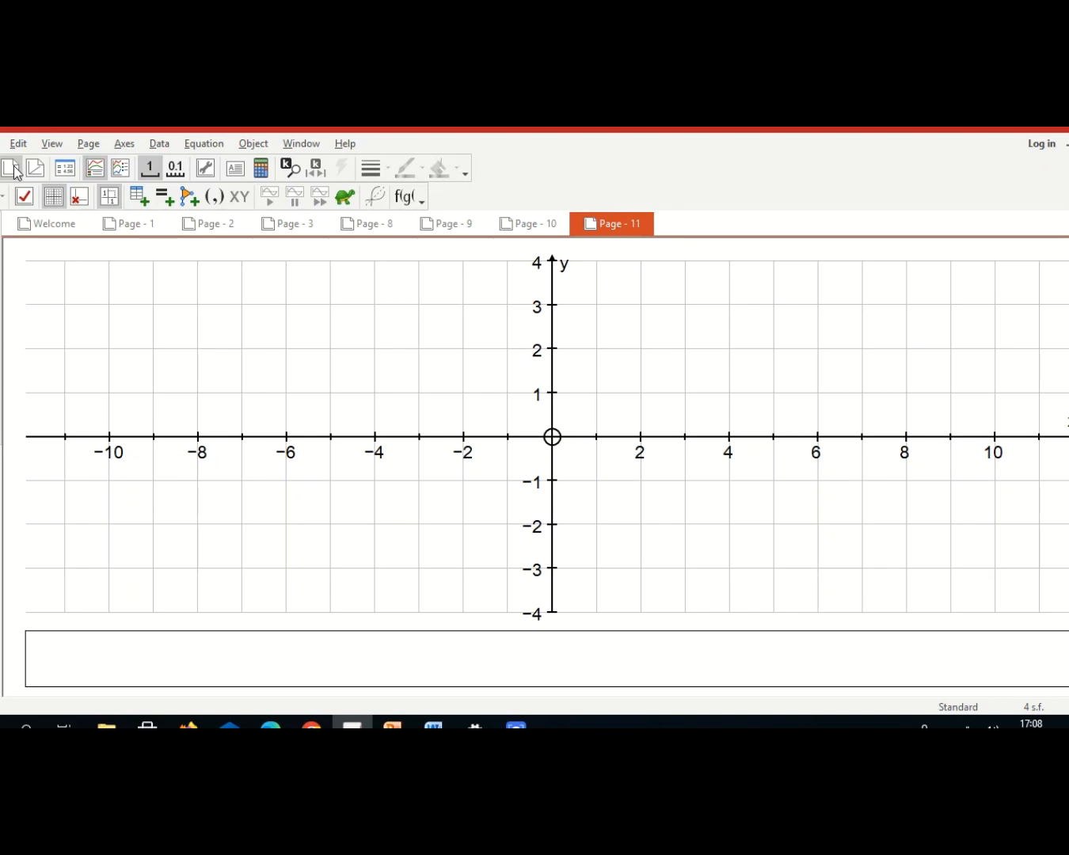
Plot the inequality 2x+y≤15 as a new equation on the Page - 11 graph.
{"action": "left_click", "coordinate": [158, 202]}
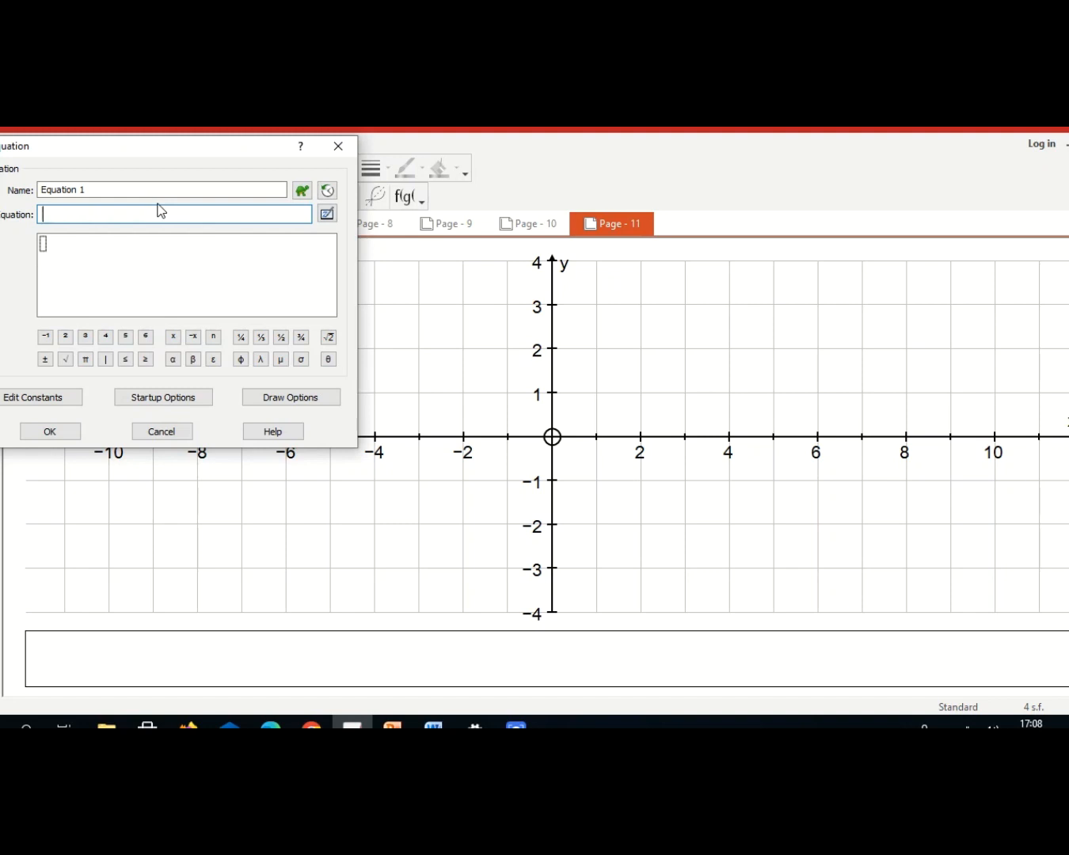
{"action": "left_click_drag", "start_coordinate": [180, 149], "coordinate": [301, 213]}
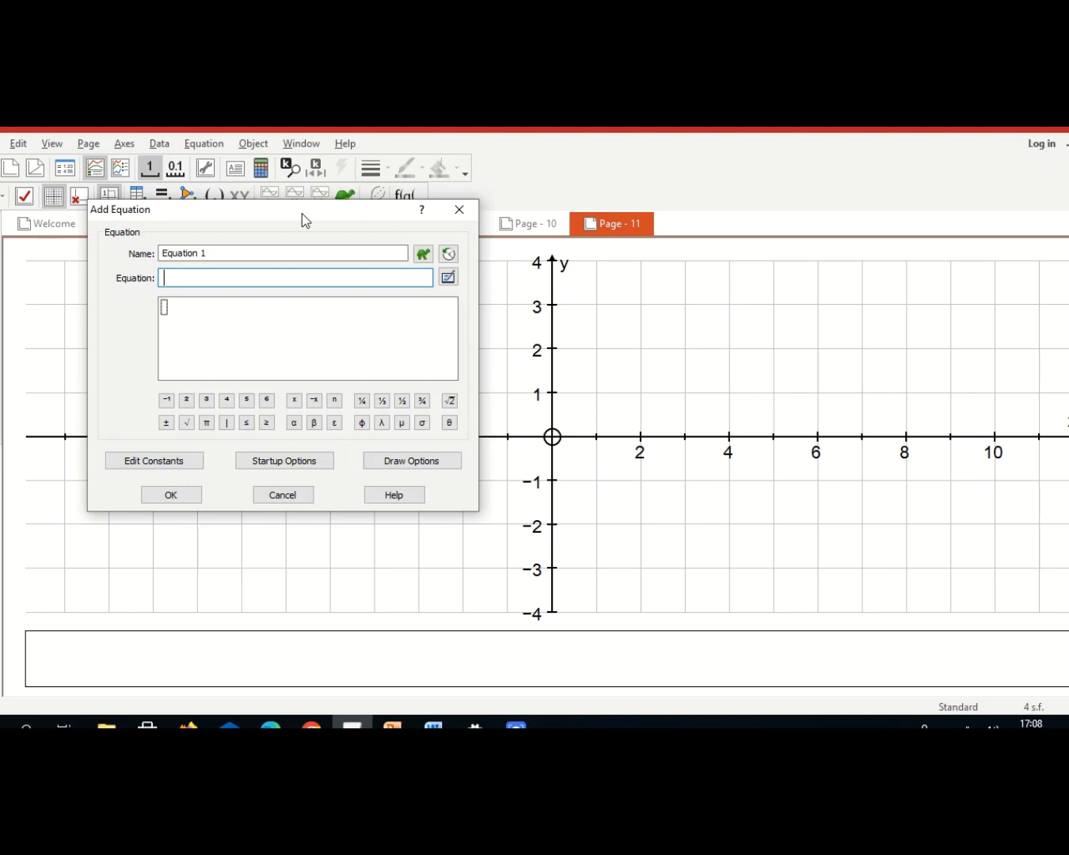
{"action": "type", "text": "2x+y"}
{"action": "left_click", "coordinate": [247, 423]}
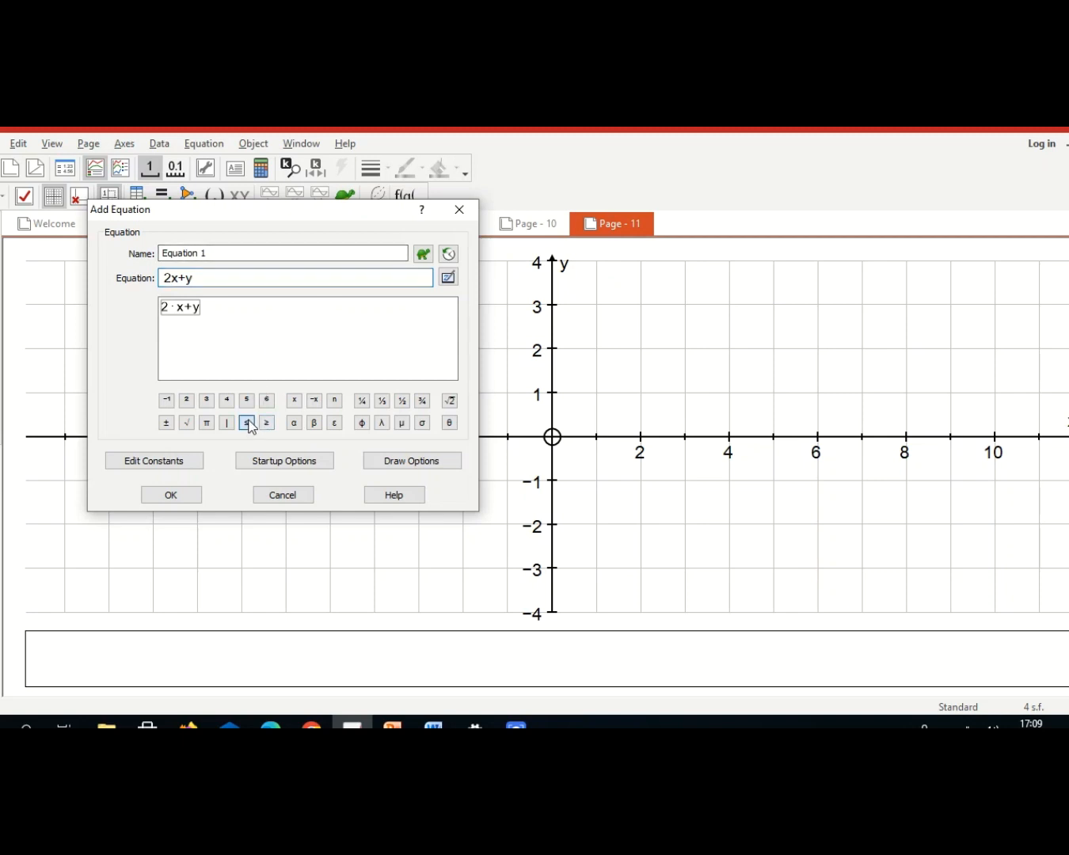
{"action": "type", "text": "1"}
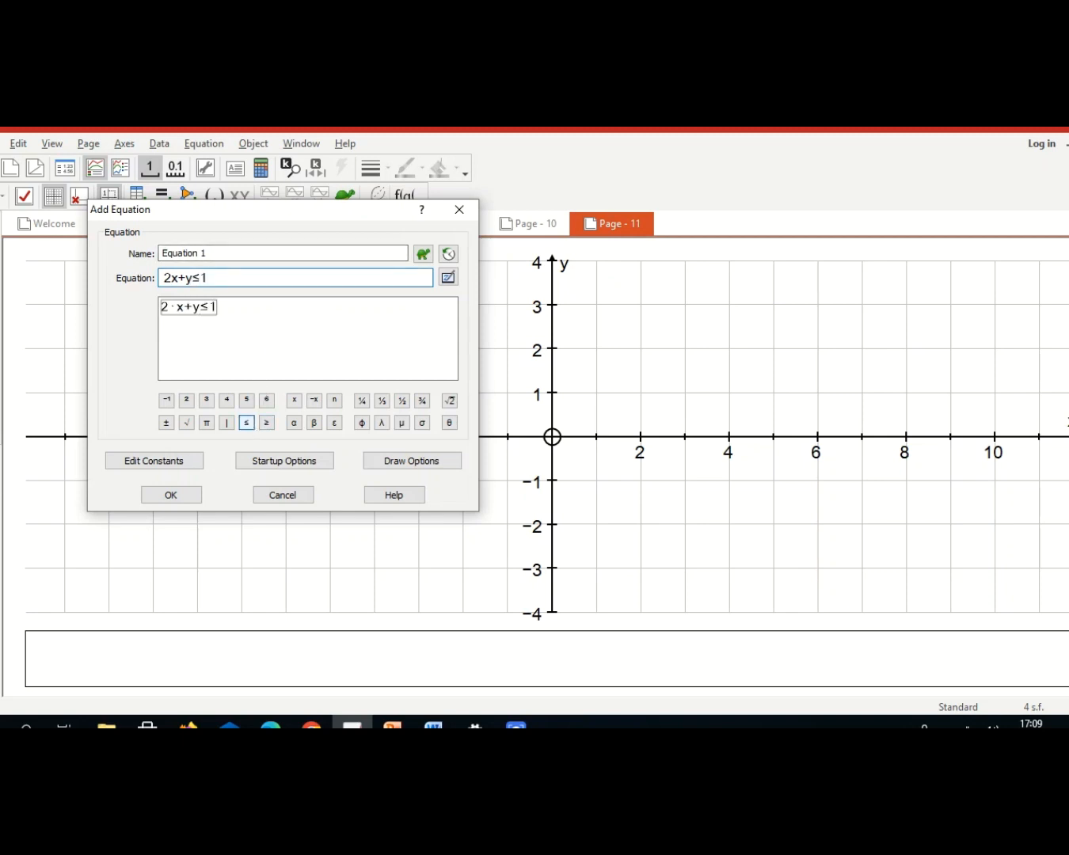
{"action": "type", "text": "5"}
{"action": "key", "text": "Return"}
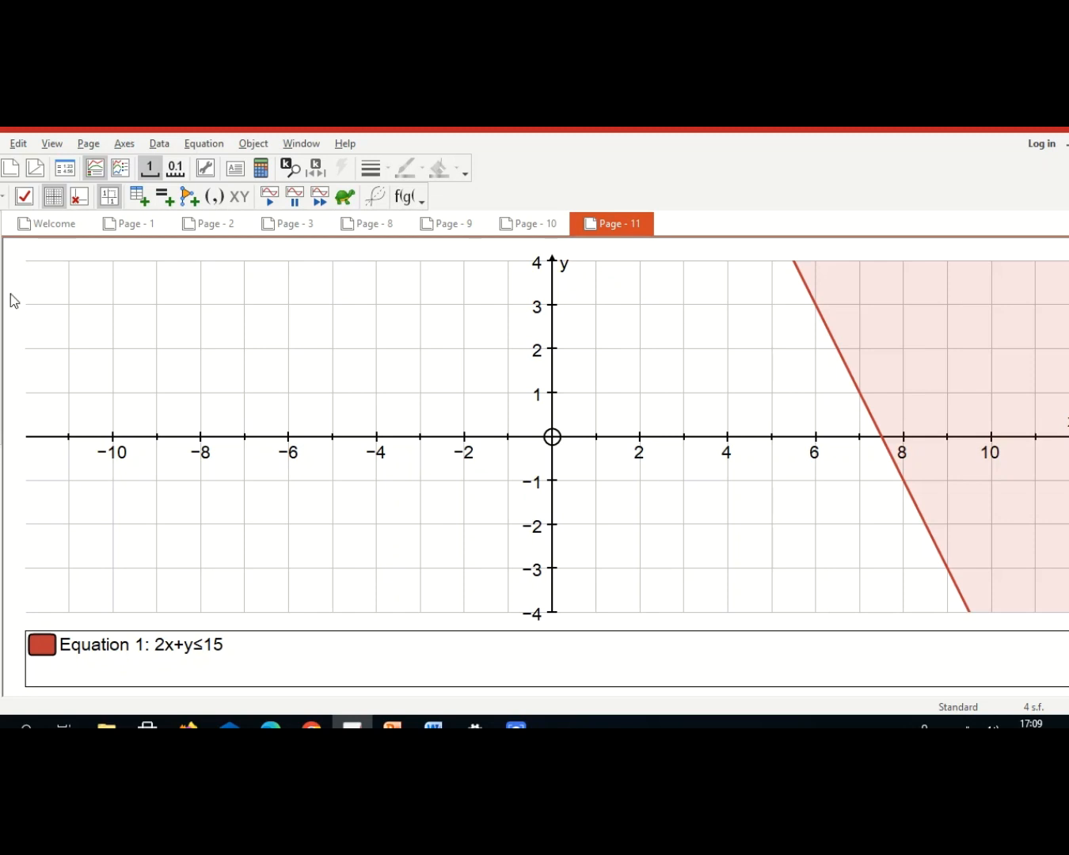
Add the inequality x+y≤10 to the same graph as a second equation.
{"action": "left_click", "coordinate": [163, 201]}
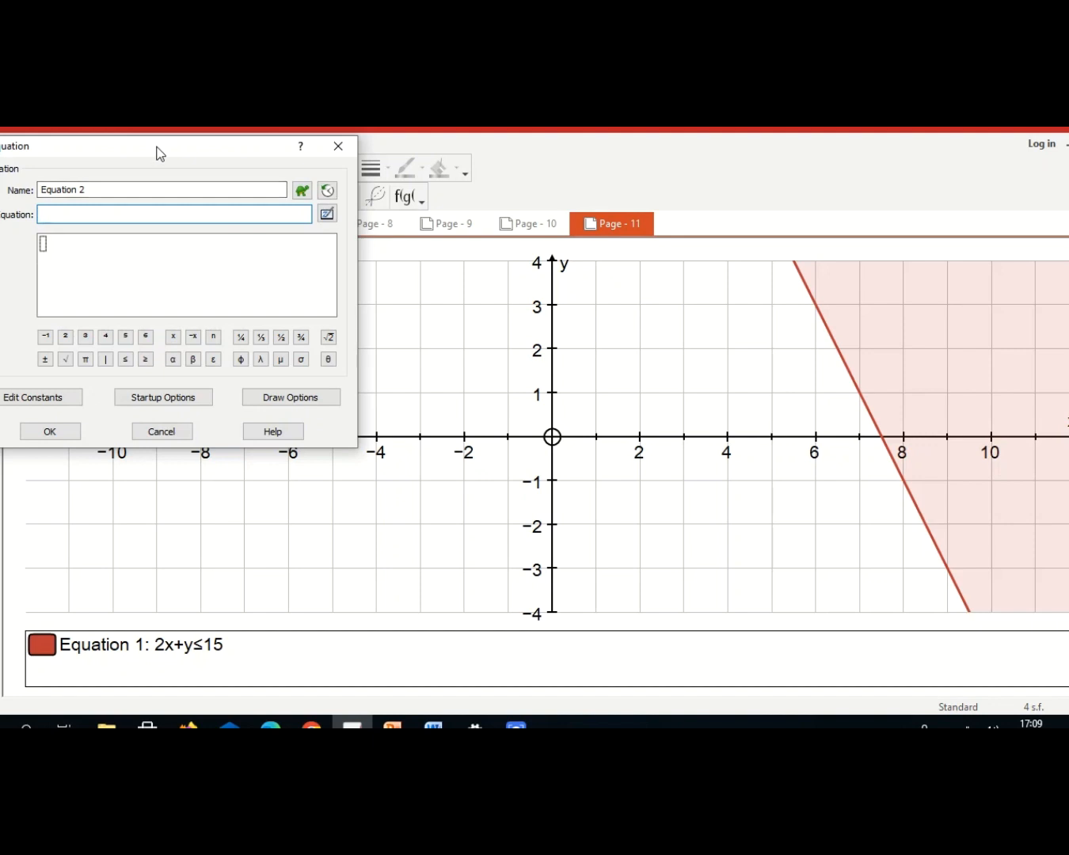
{"action": "left_click_drag", "start_coordinate": [158, 148], "coordinate": [190, 175]}
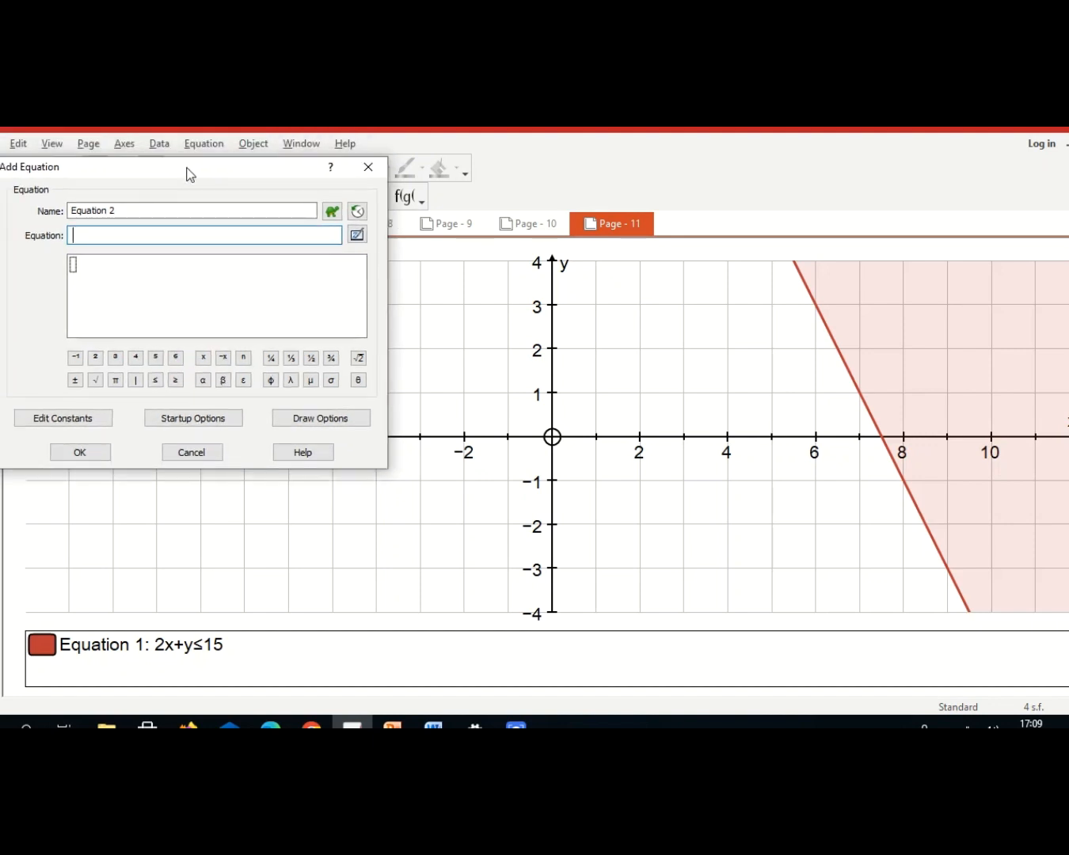
{"action": "type", "text": "x+y"}
{"action": "left_click", "coordinate": [156, 381]}
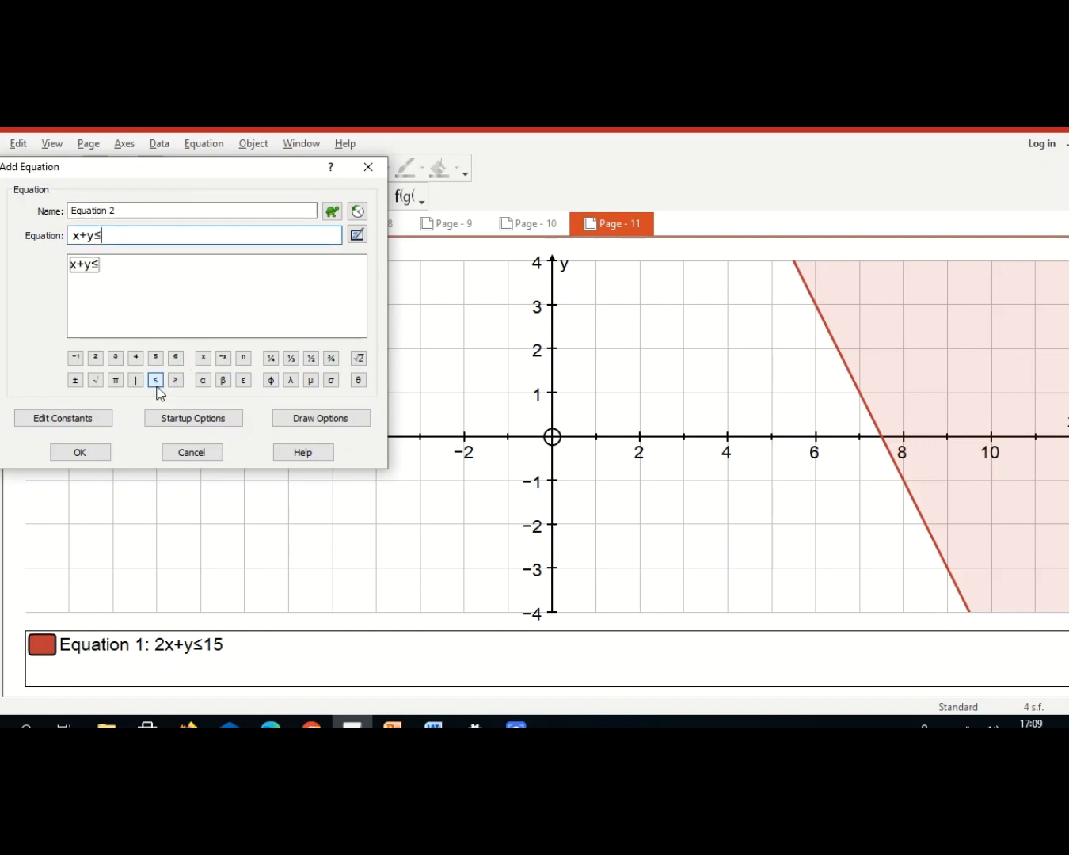
{"action": "type", "text": "10"}
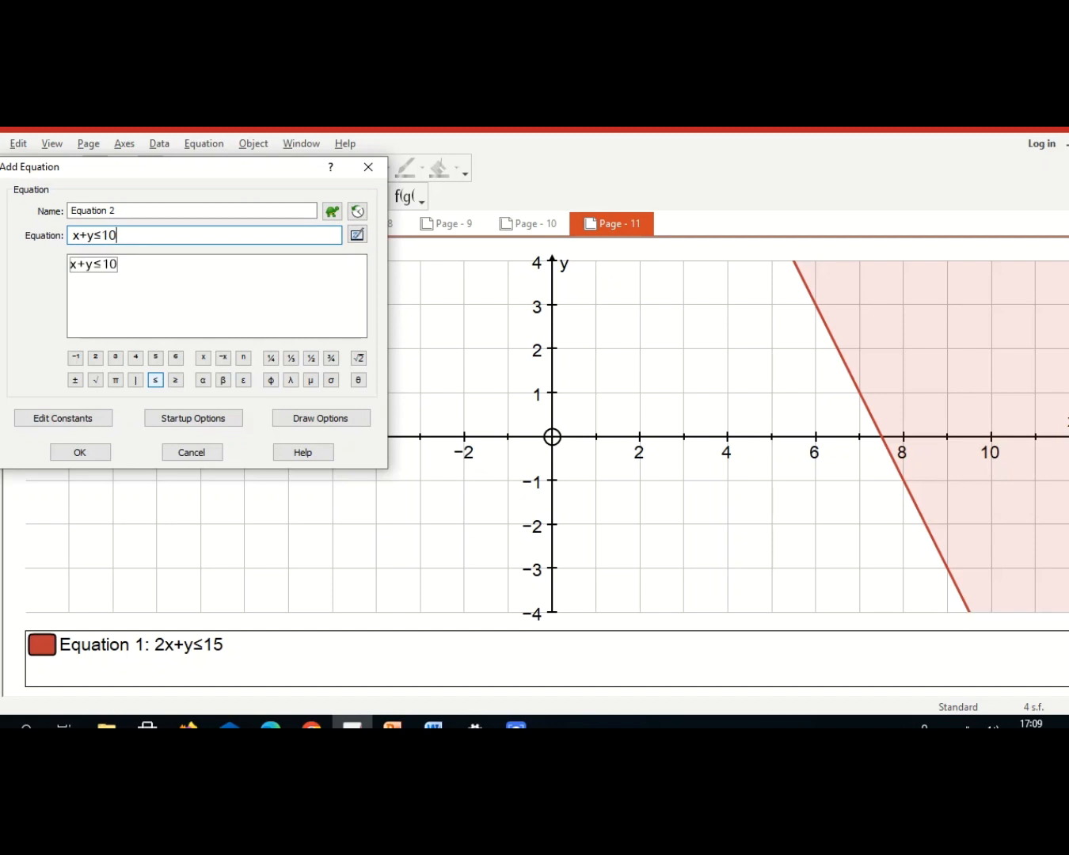
{"action": "key", "text": "Return"}
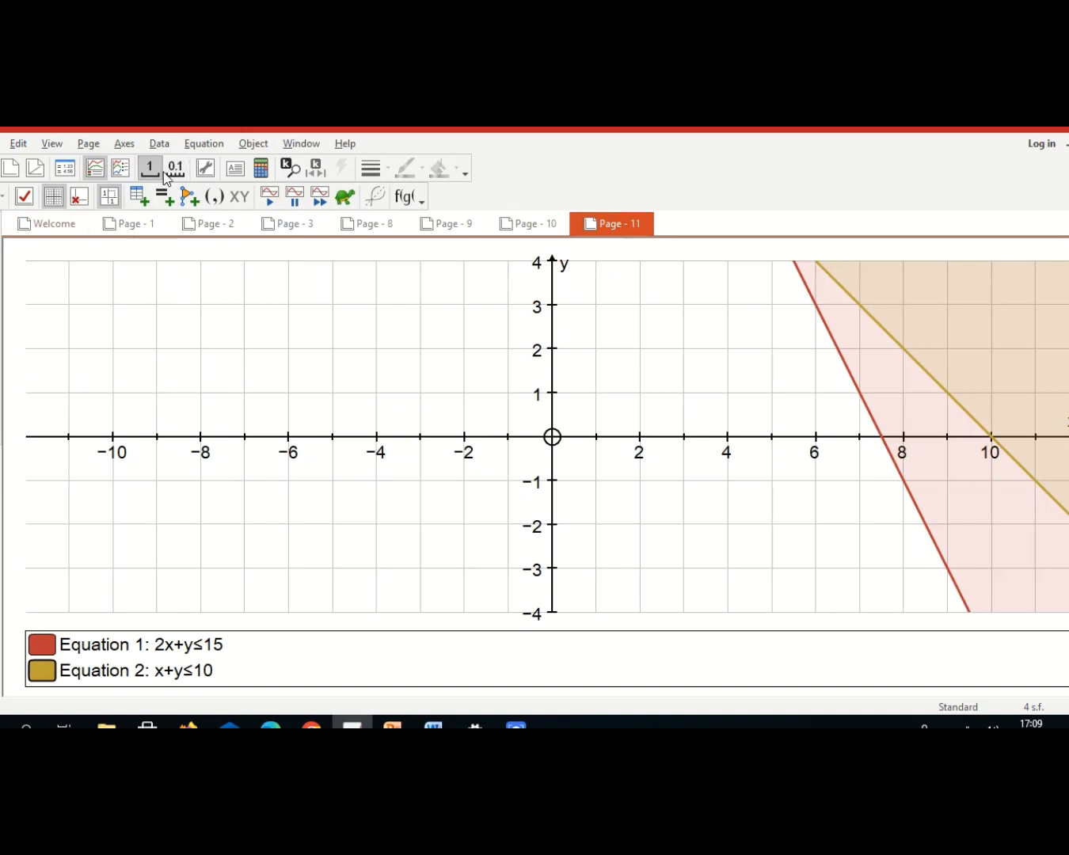
Add the inequality x≥0 to the graph as a third equation.
{"action": "left_click", "coordinate": [162, 199]}
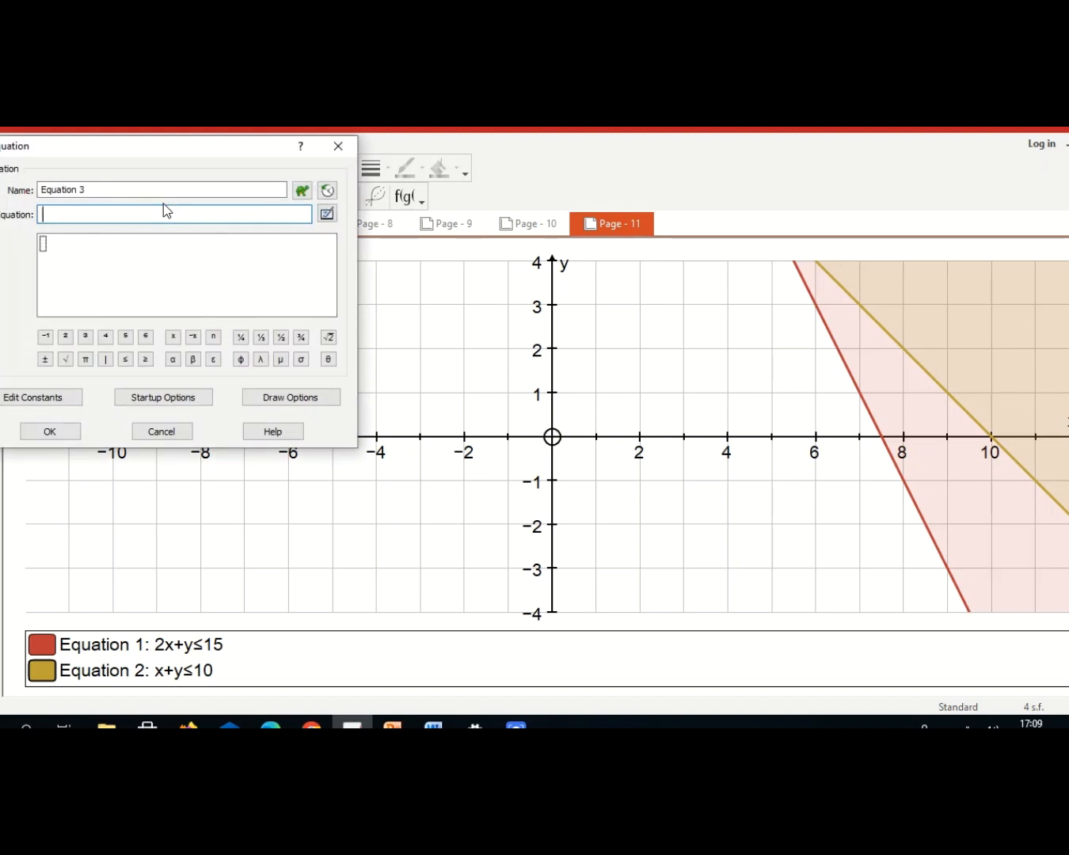
{"action": "type", "text": "x"}
{"action": "left_click", "coordinate": [143, 360]}
{"action": "type", "text": "0"}
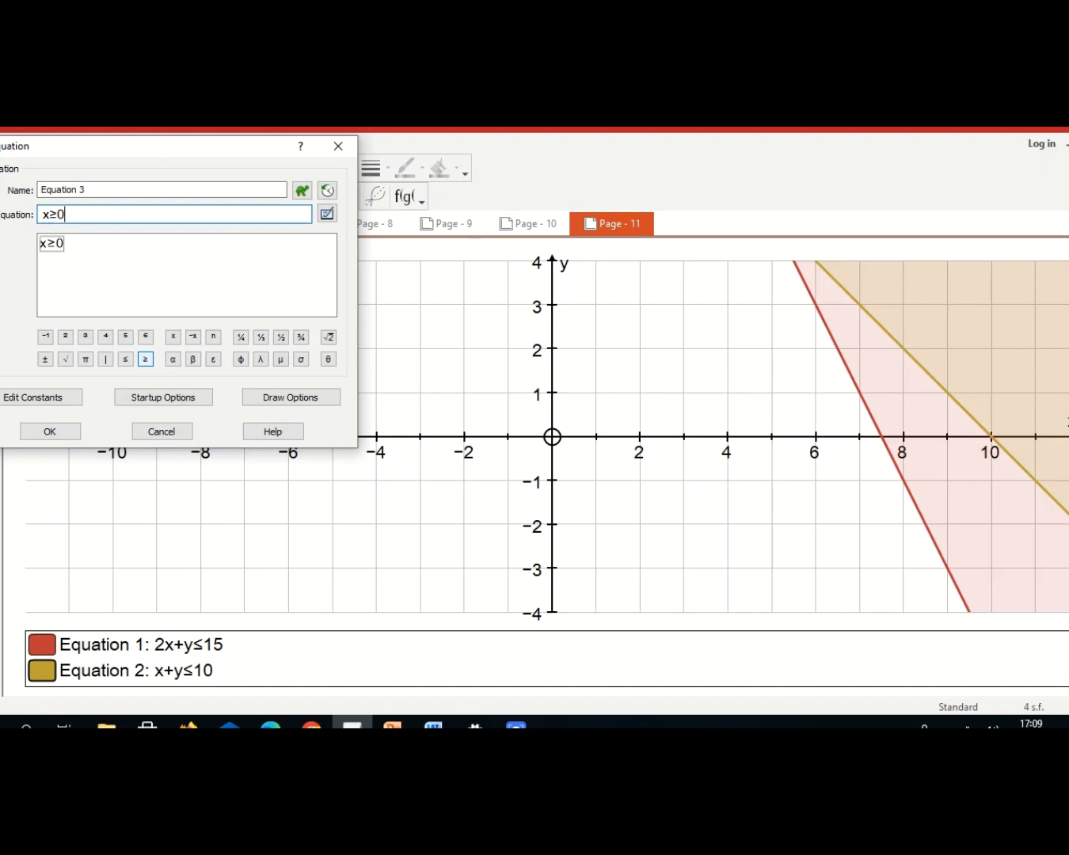
{"action": "key", "text": "Return"}
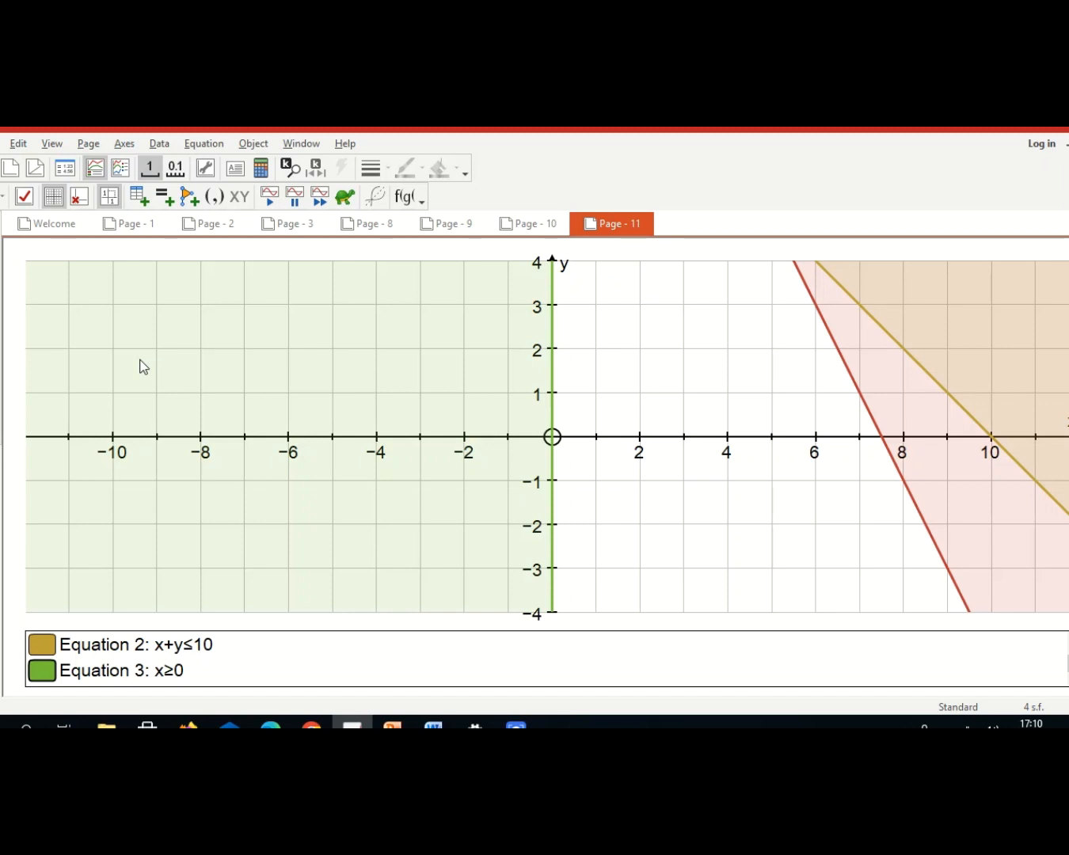
Add the inequality y≥0 to the graph as a fourth equation.
{"action": "left_click", "coordinate": [164, 200]}
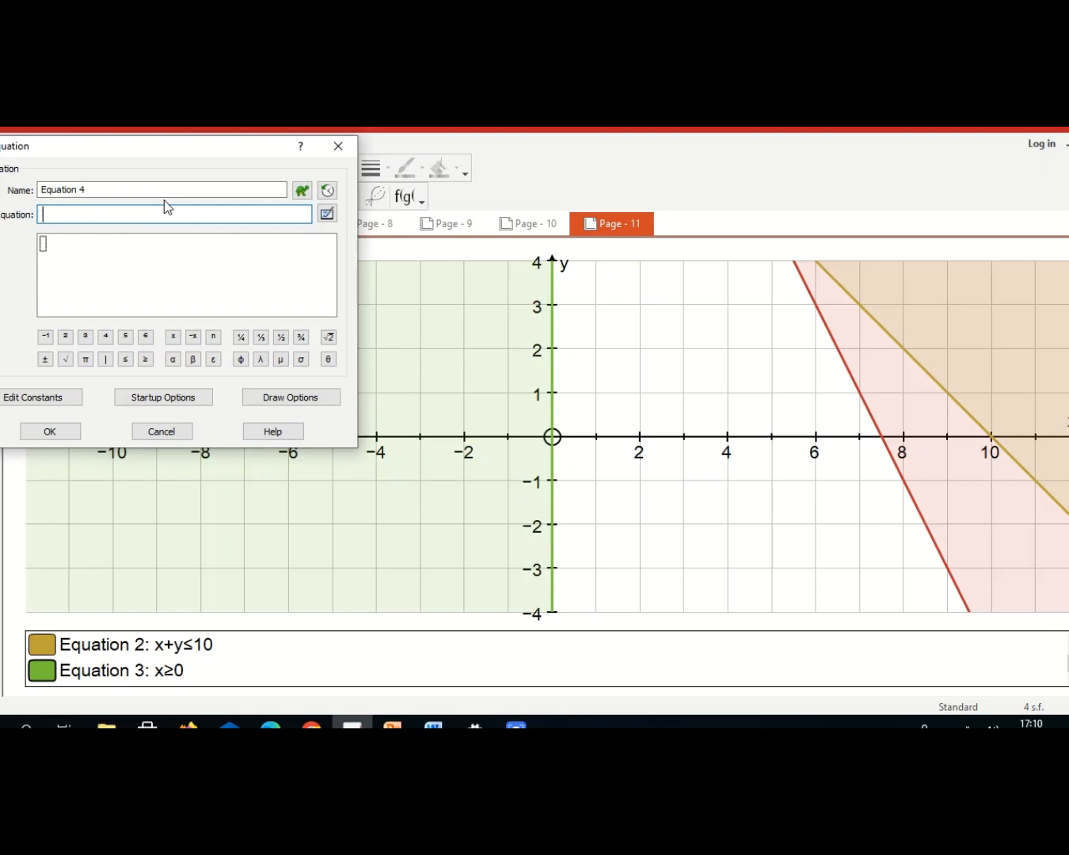
{"action": "type", "text": "y"}
{"action": "left_click", "coordinate": [145, 359]}
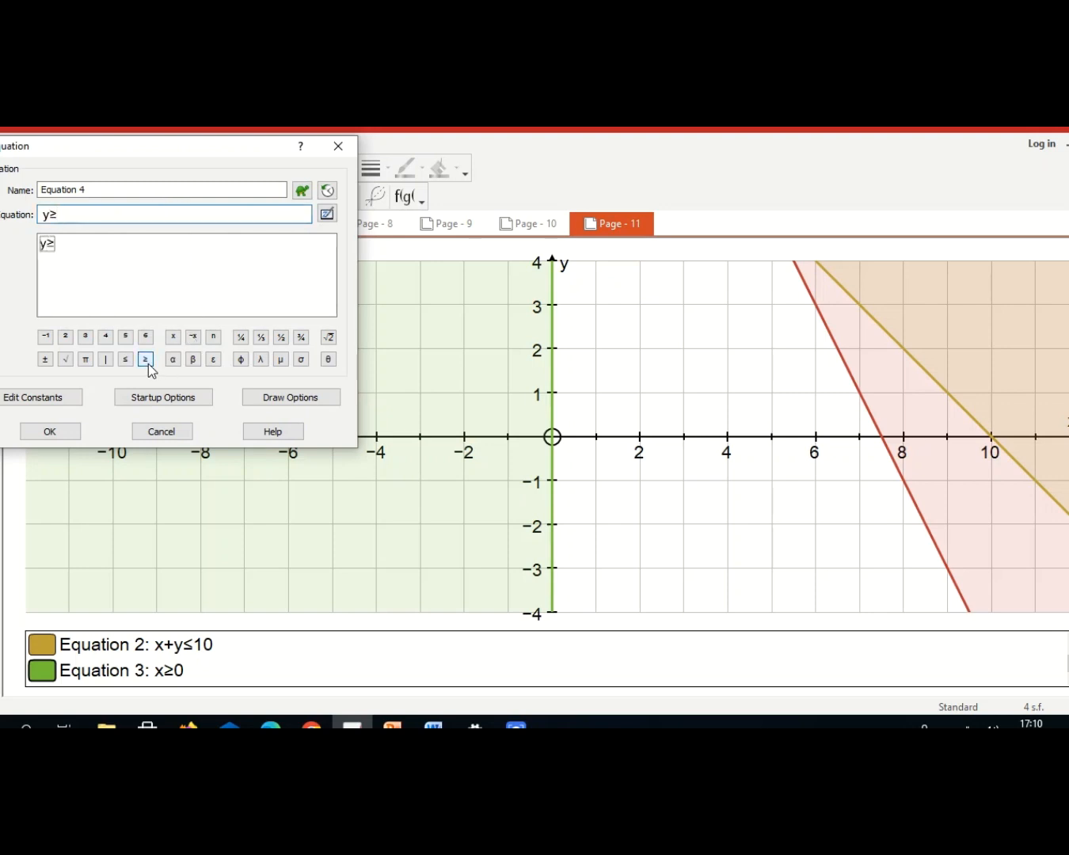
{"action": "type", "text": "0"}
{"action": "key", "text": "Return"}
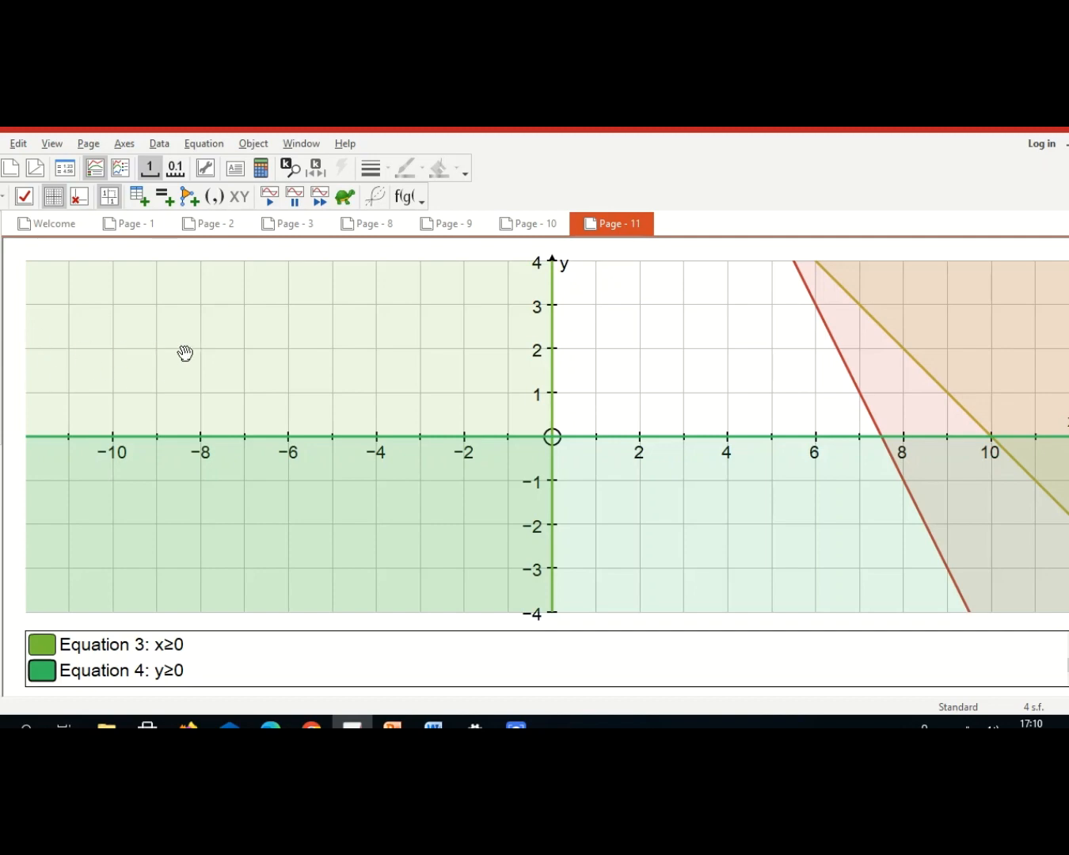
Mark the intersection point of the 2x+y≤15 and y≥0 boundary lines with Solve Intersection, and deselect them.
{"action": "scroll", "coordinate": [186, 354], "scroll_direction": "down", "scroll_amount": 2}
{"action": "left_click_drag", "start_coordinate": [339, 310], "coordinate": [317, 468]}
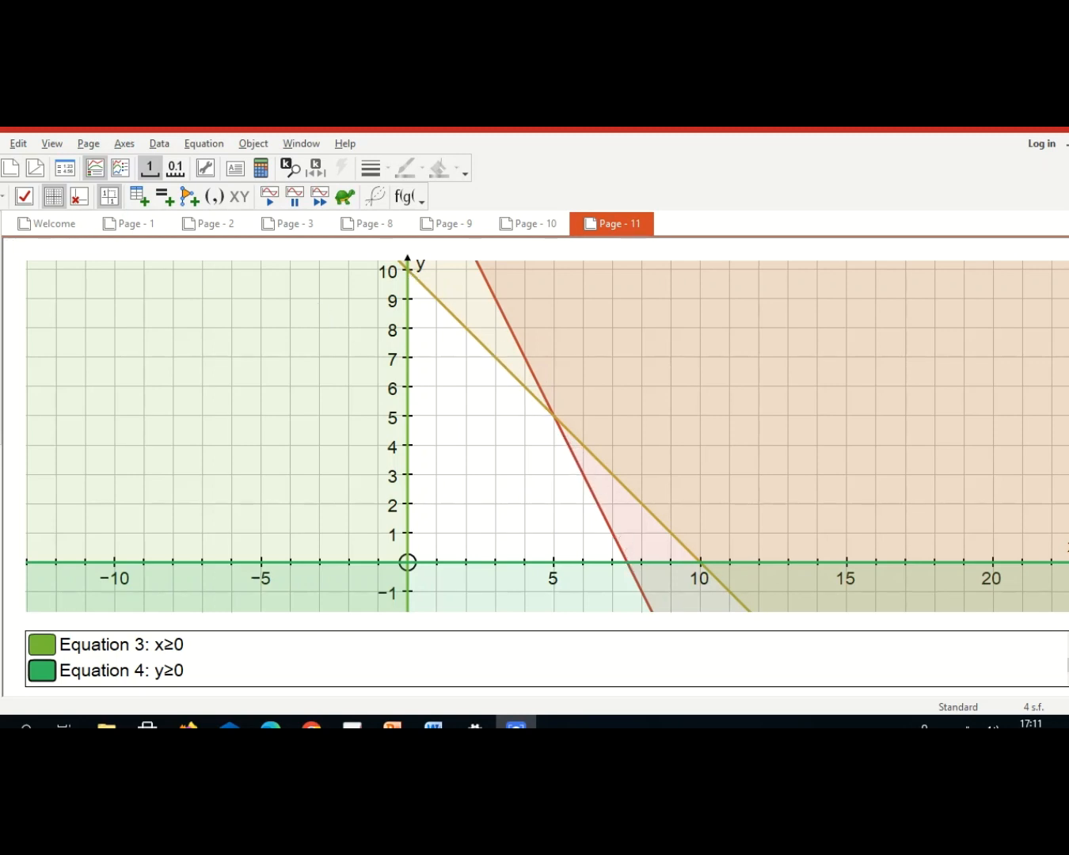
{"action": "left_click", "coordinate": [0, 196]}
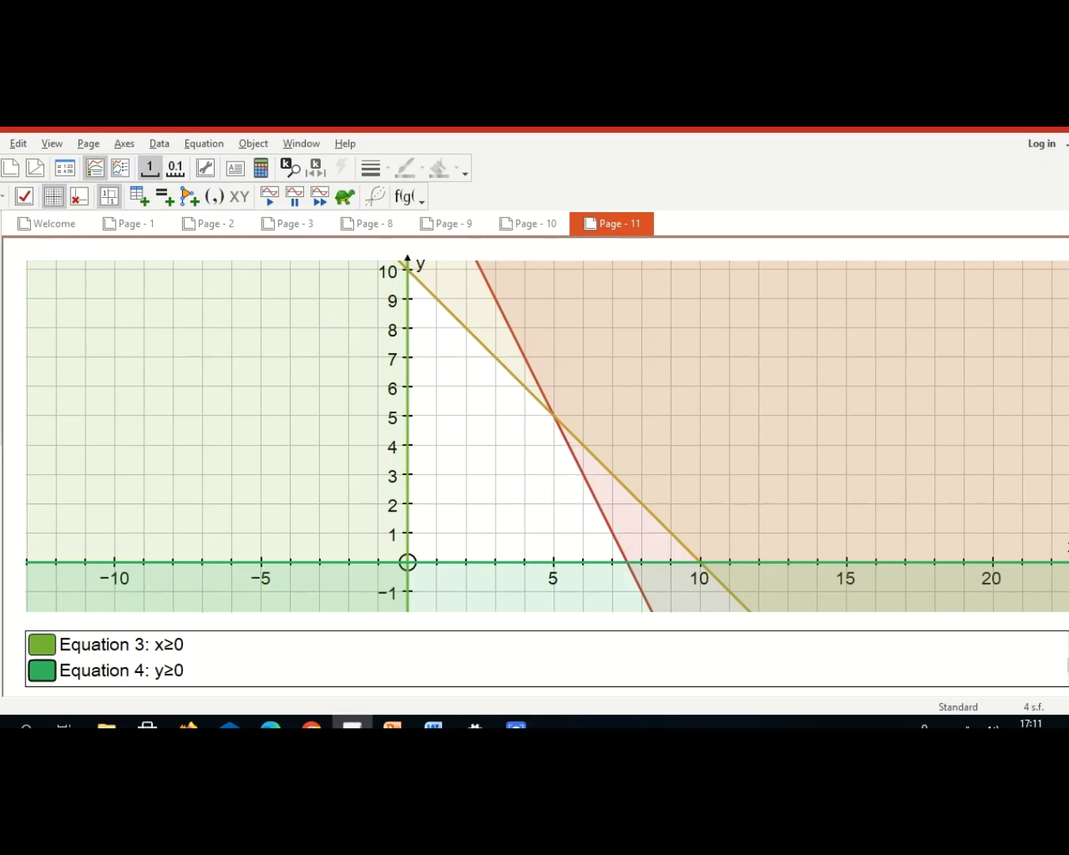
{"action": "left_click", "coordinate": [647, 561]}
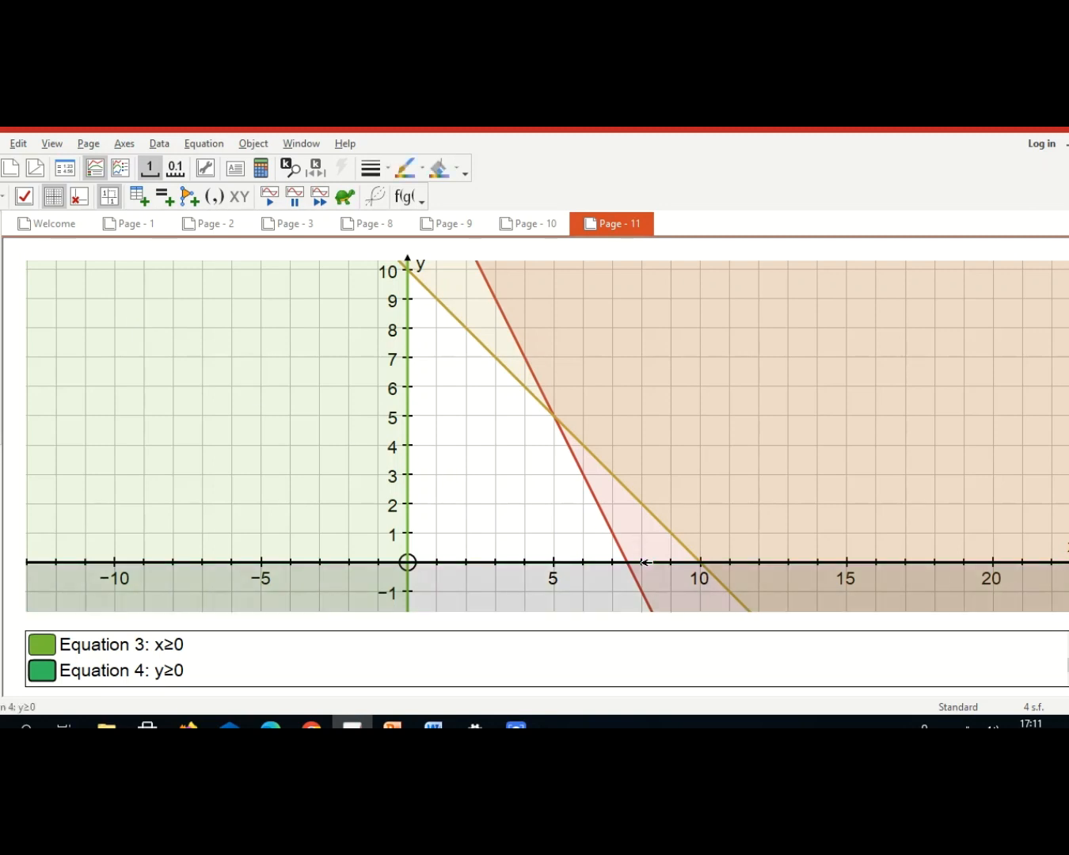
{"action": "left_click", "coordinate": [601, 507]}
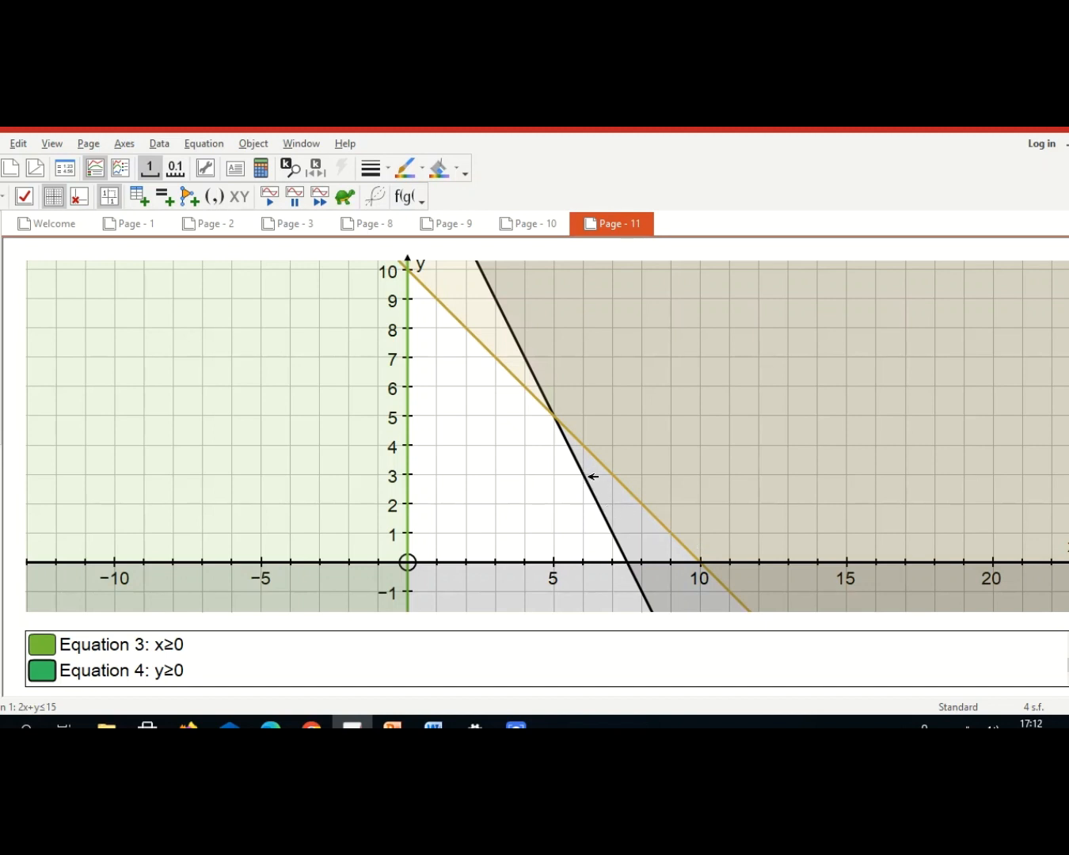
{"action": "right_click", "coordinate": [633, 562]}
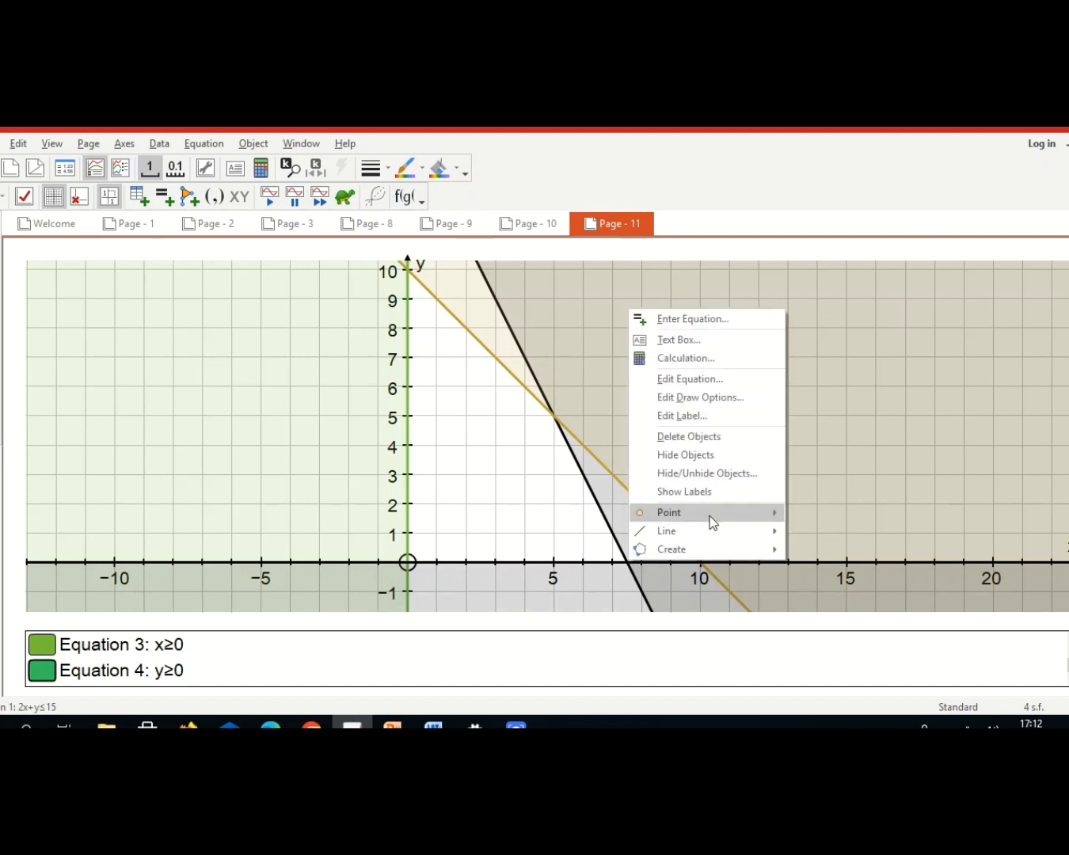
{"action": "mouse_move", "coordinate": [729, 515]}
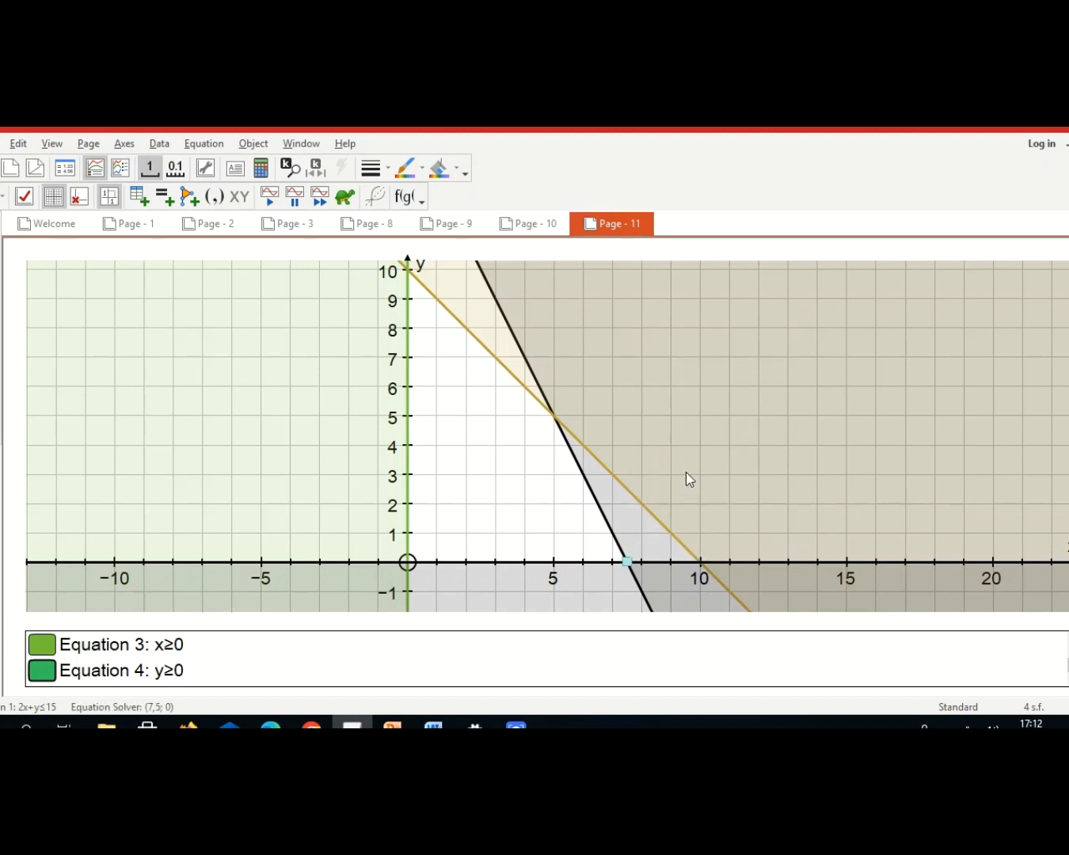
{"action": "left_click", "coordinate": [562, 473]}
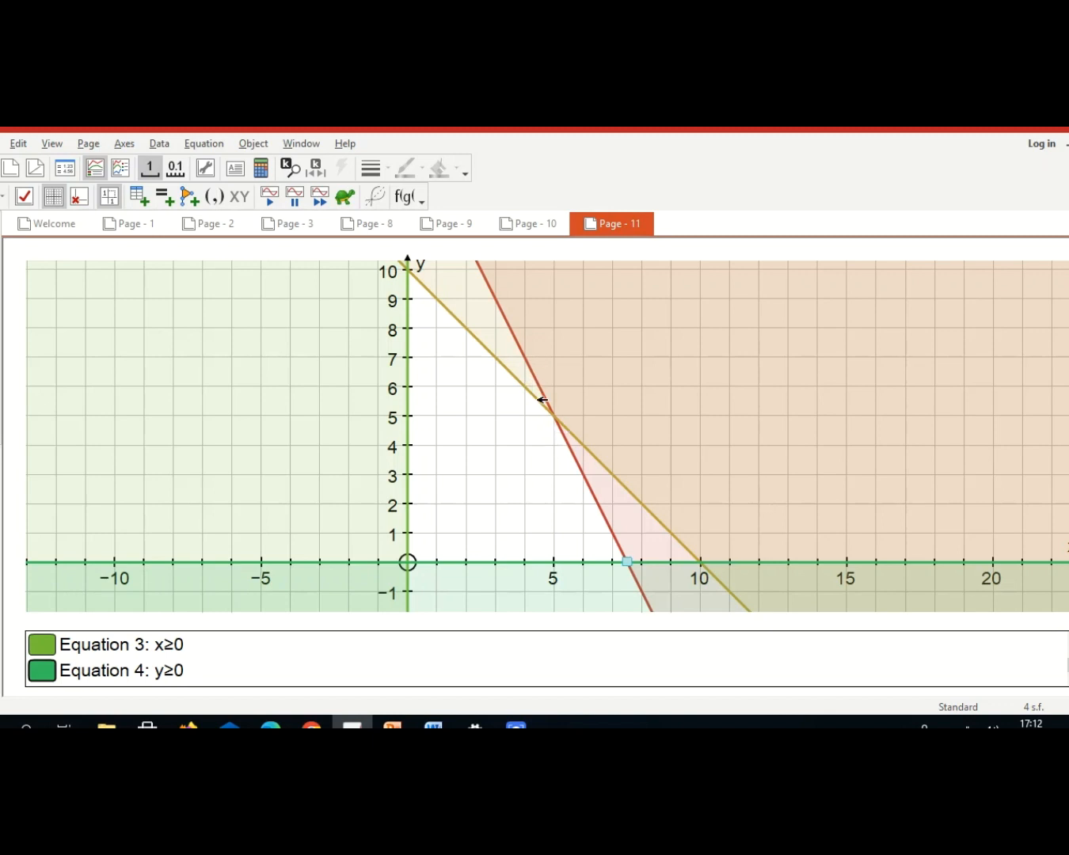
Mark the intersection point of the x+y≤10 and 2x+y≤15 boundary lines with Solve Intersection, and clear the selection.
{"action": "left_click", "coordinate": [606, 460]}
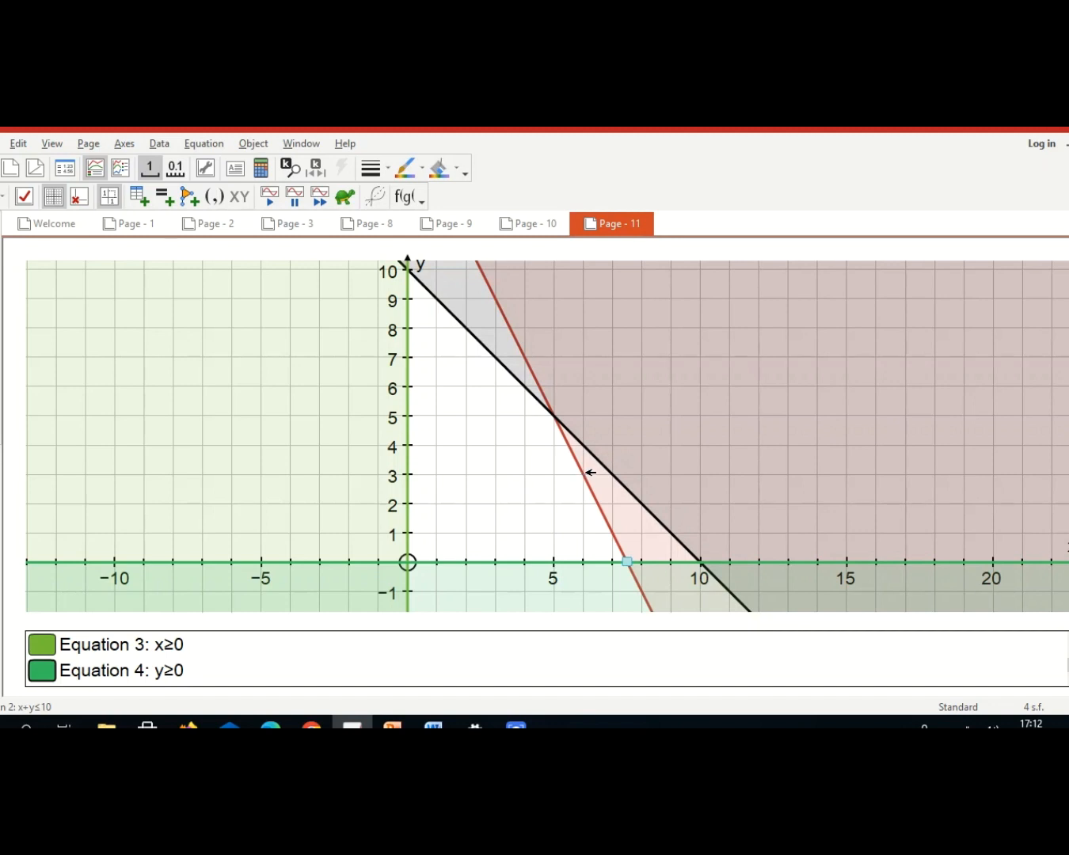
{"action": "left_click", "coordinate": [590, 472]}
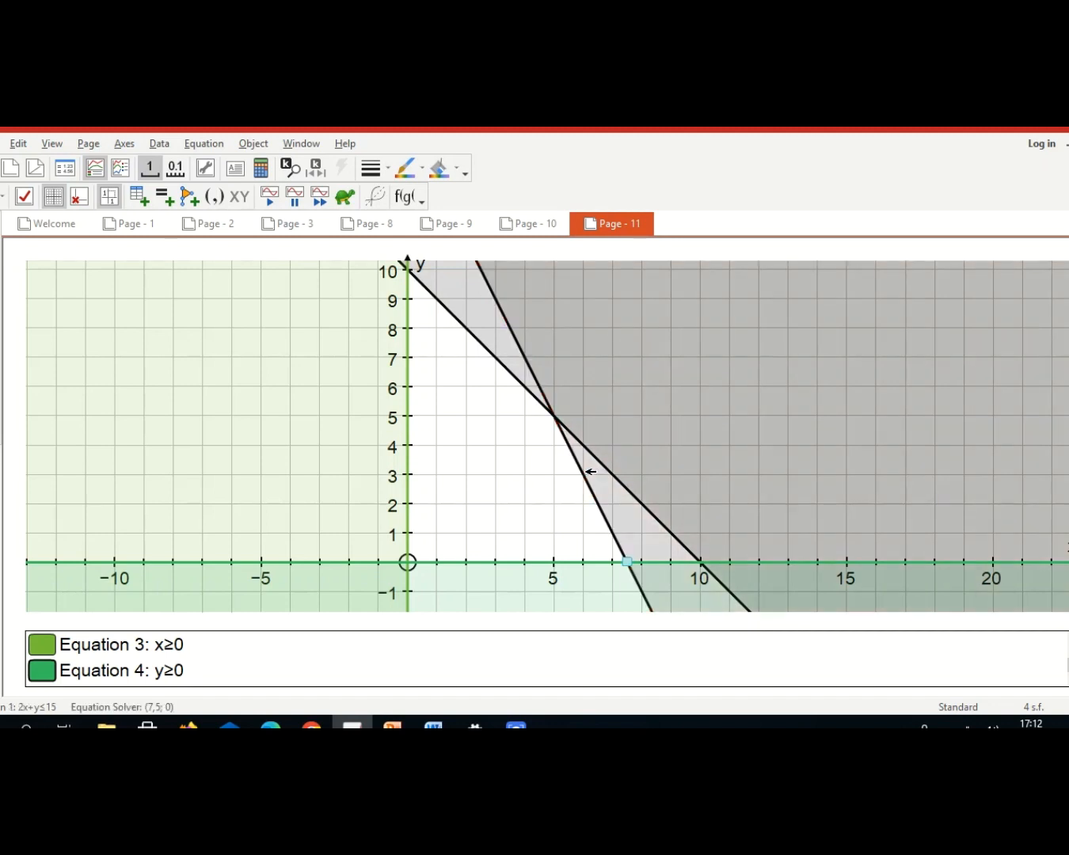
{"action": "right_click", "coordinate": [560, 416]}
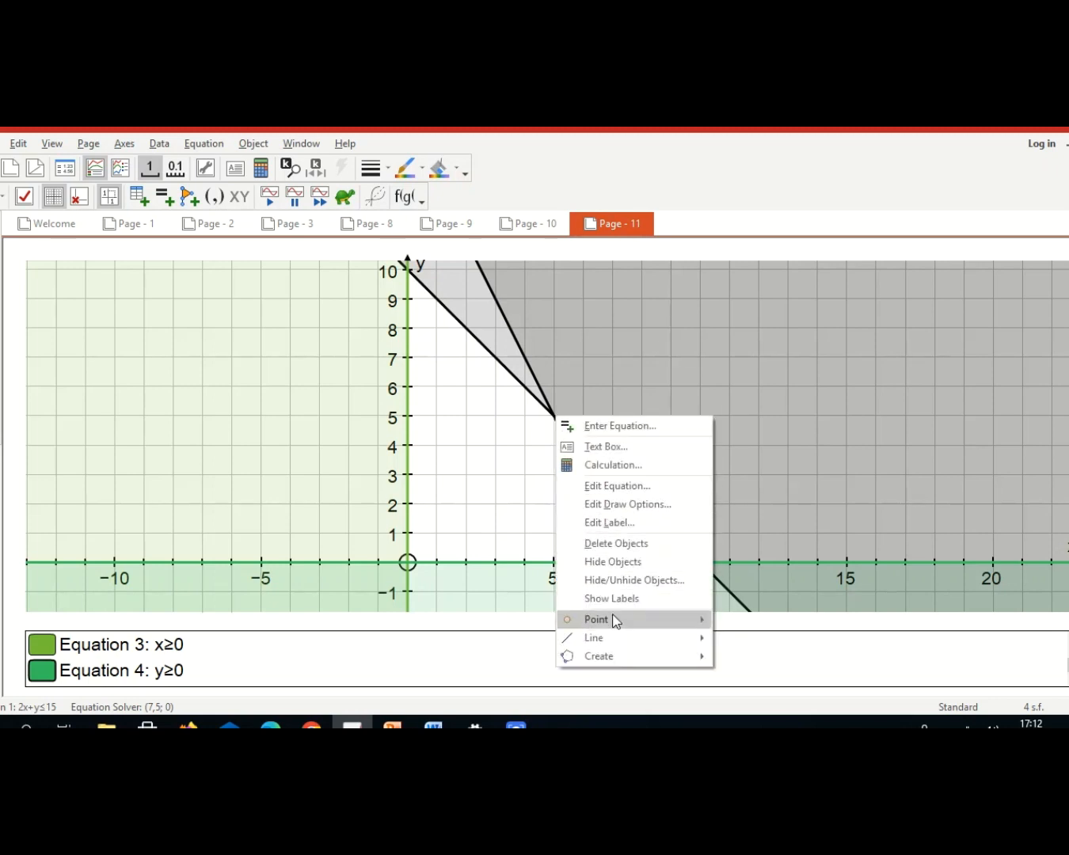
{"action": "mouse_move", "coordinate": [614, 621]}
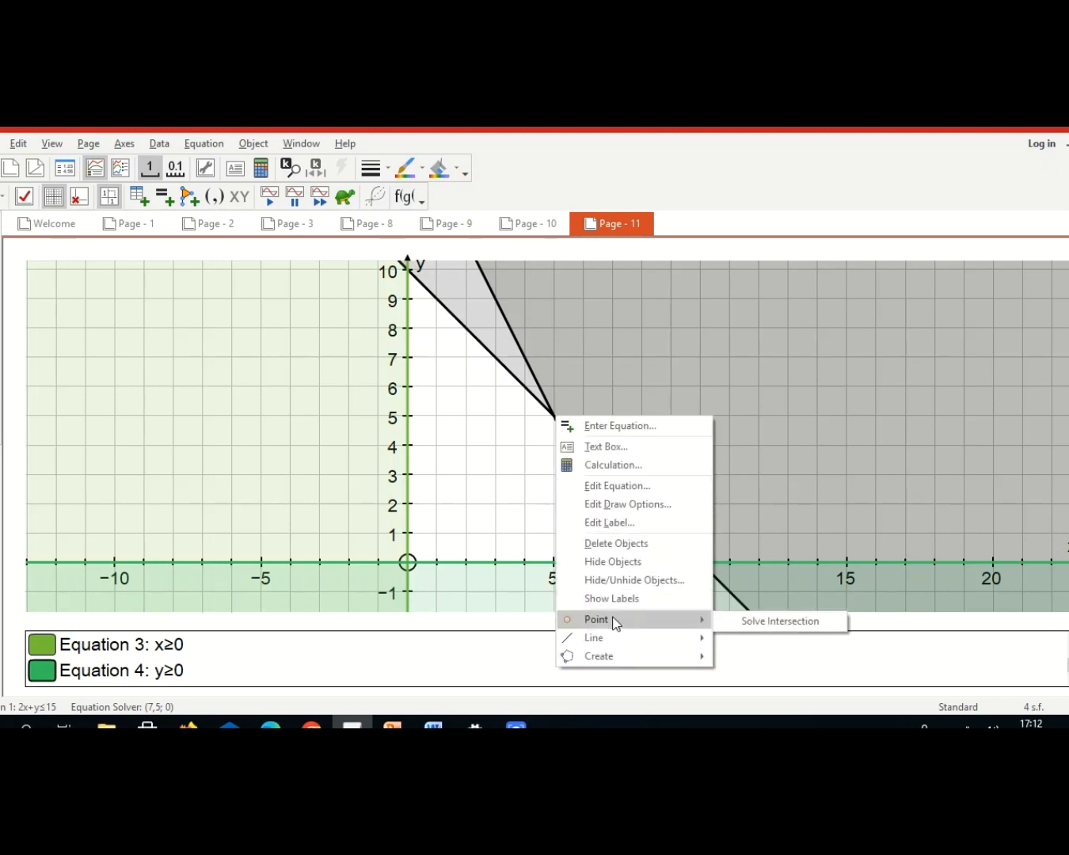
{"action": "left_click", "coordinate": [745, 620]}
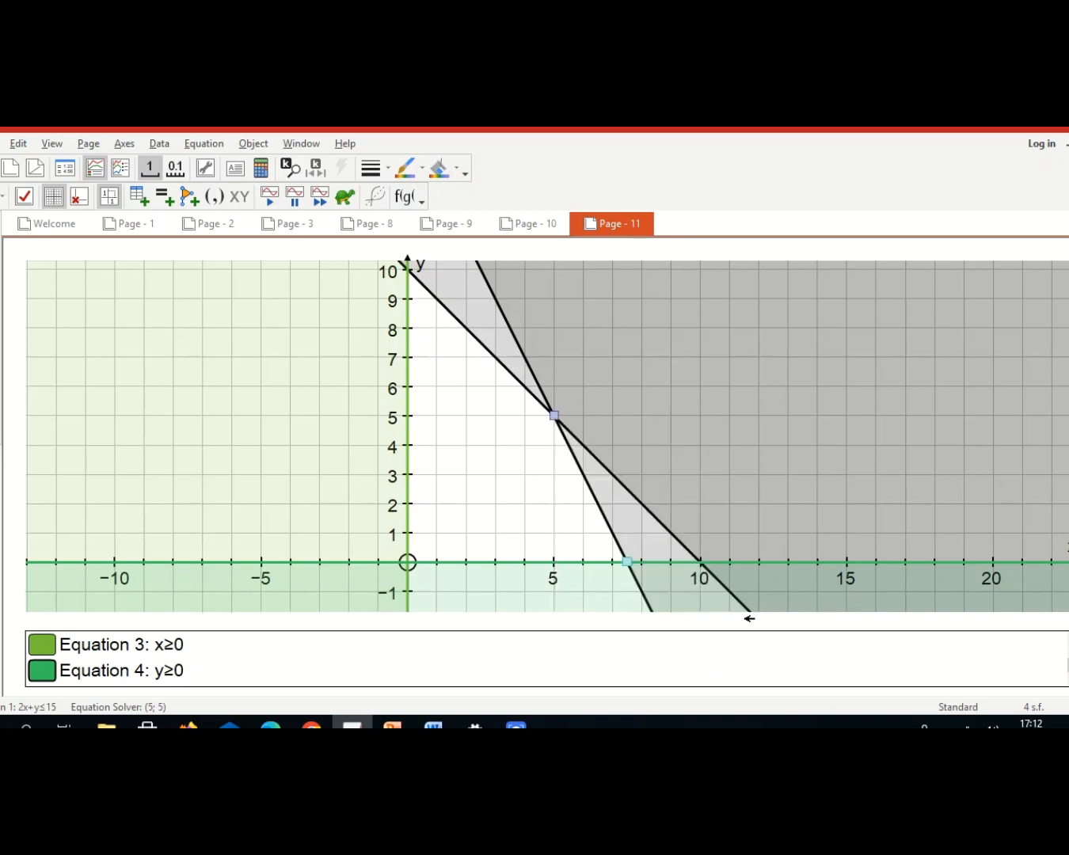
{"action": "left_click", "coordinate": [588, 518]}
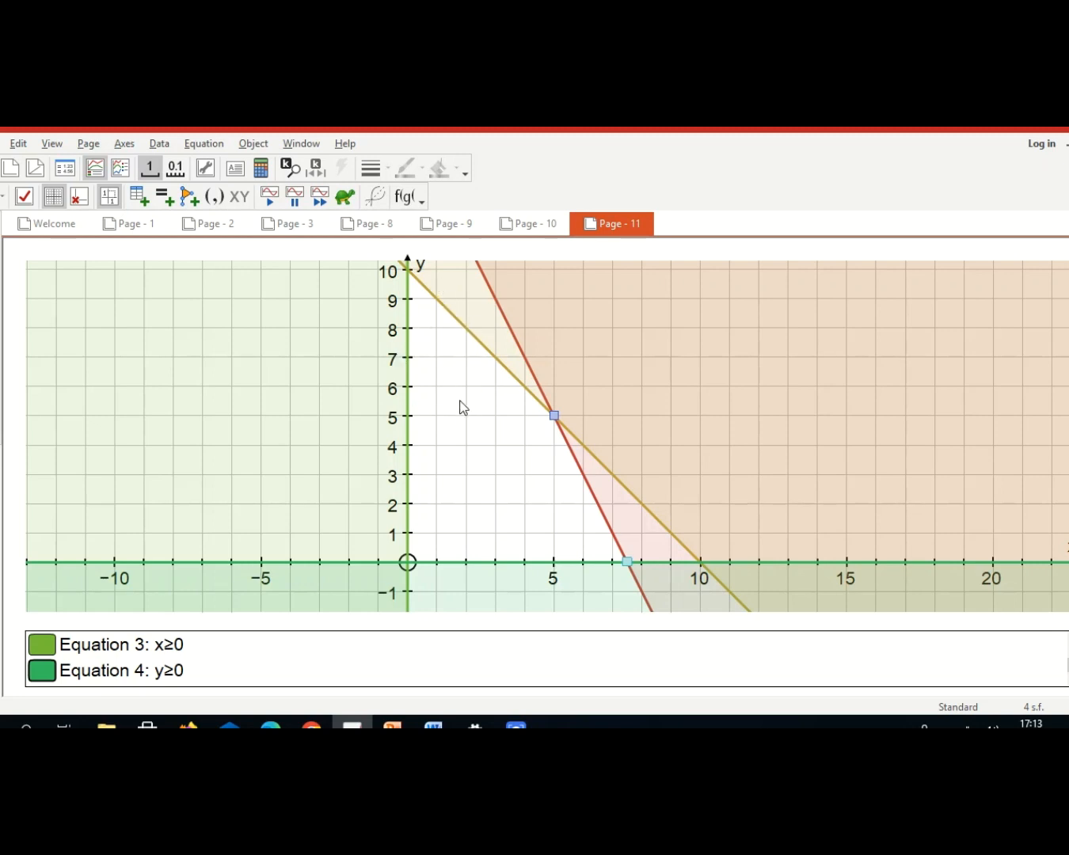
Mark the intersection point of the x≥0 and x+y≤10 boundary lines with Solve Intersection, and clear the selection.
{"action": "left_click", "coordinate": [414, 280]}
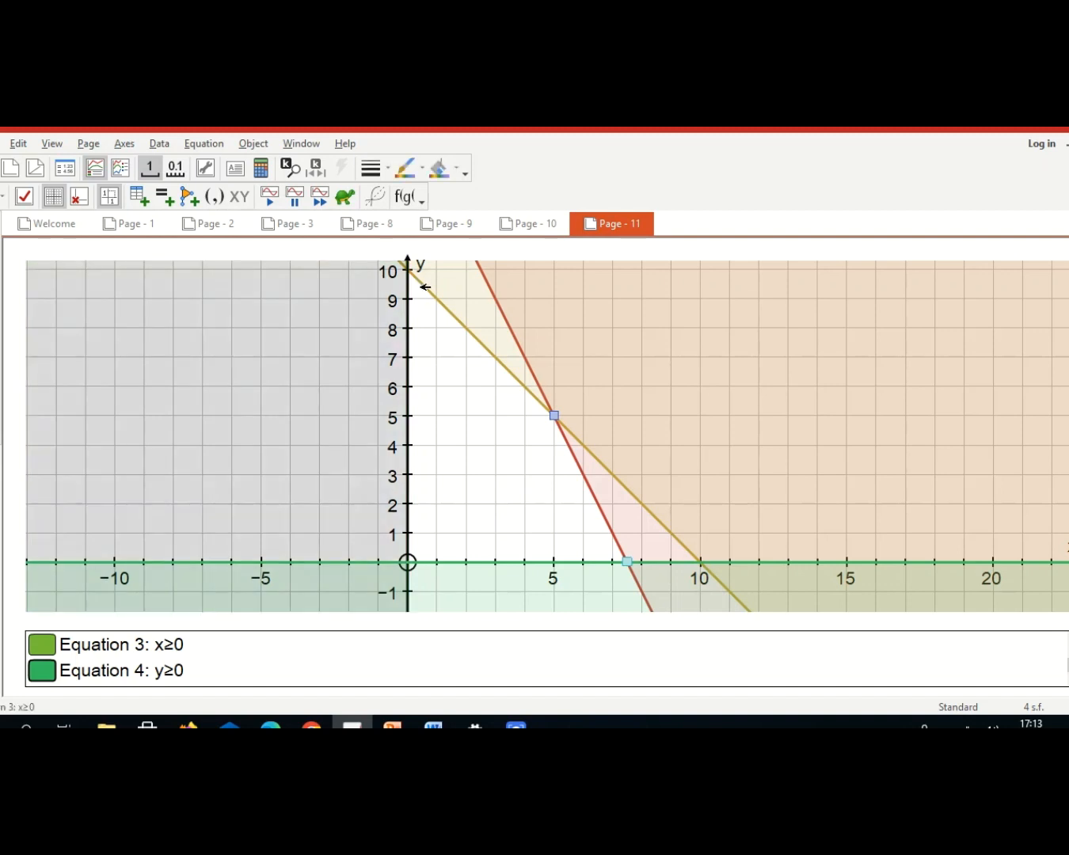
{"action": "left_click", "coordinate": [432, 289]}
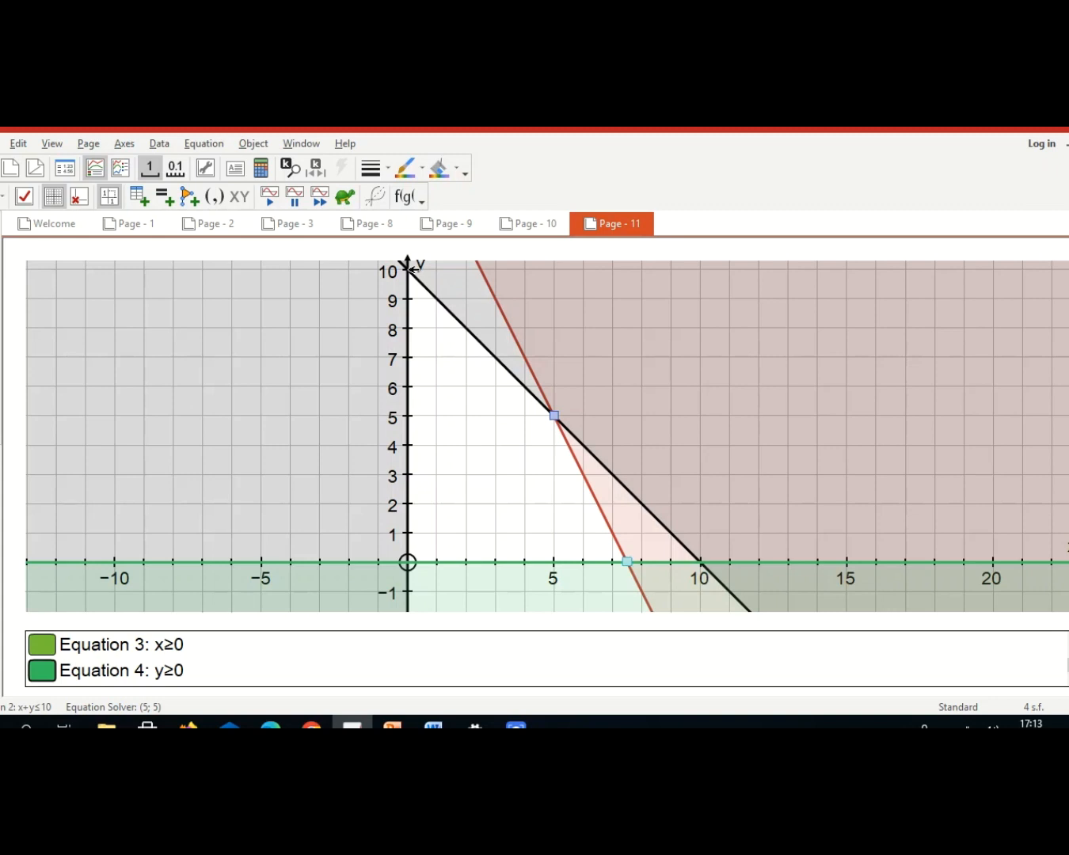
{"action": "right_click", "coordinate": [411, 269]}
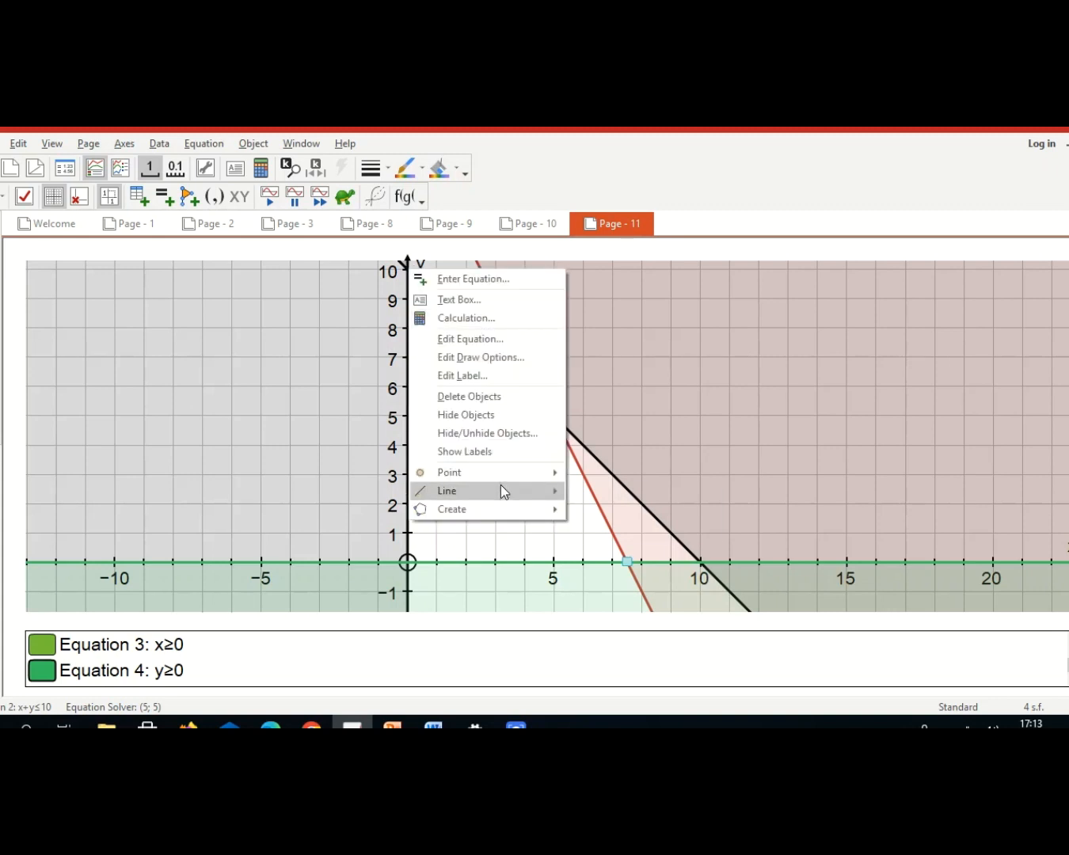
{"action": "mouse_move", "coordinate": [502, 473]}
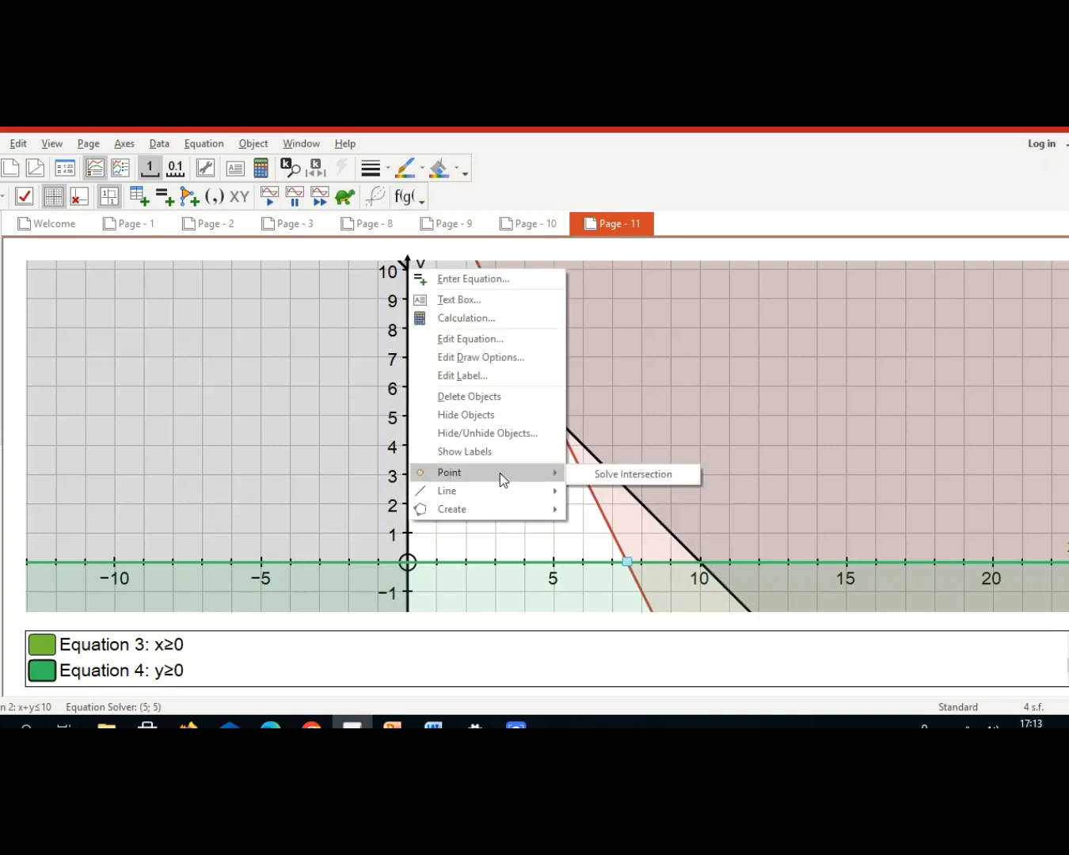
{"action": "left_click", "coordinate": [619, 476]}
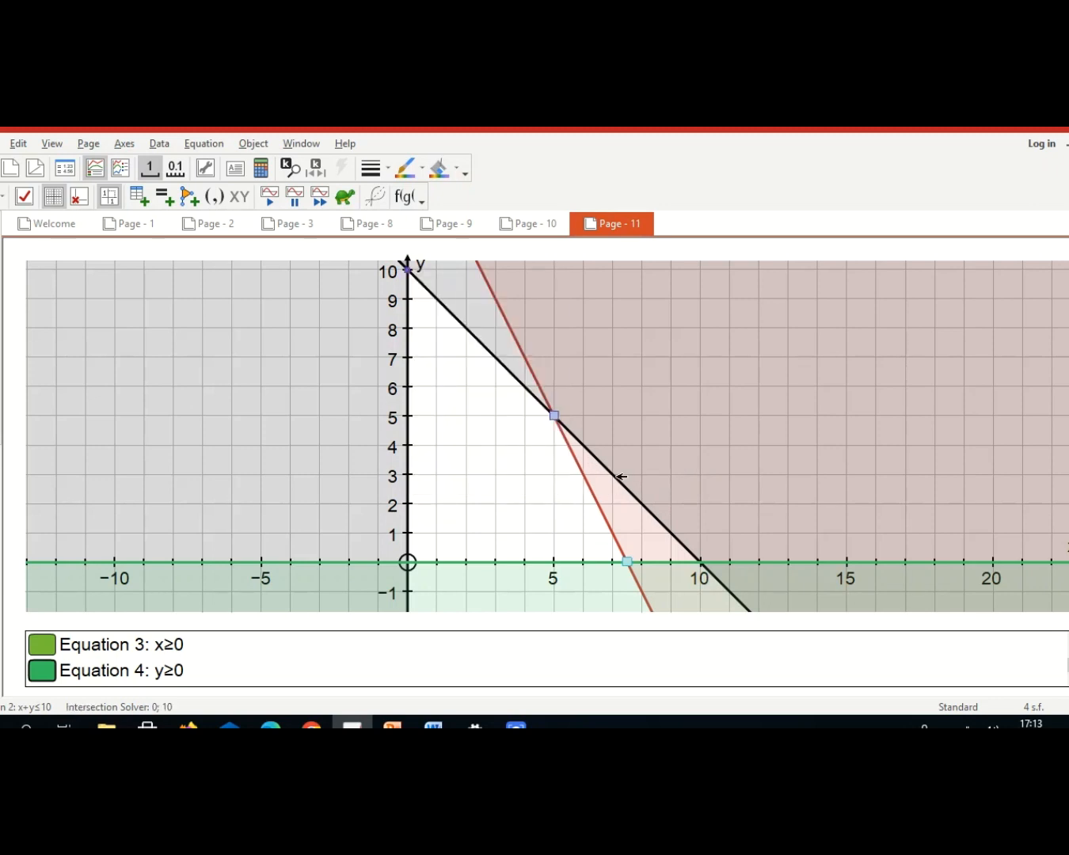
{"action": "left_click", "coordinate": [525, 425]}
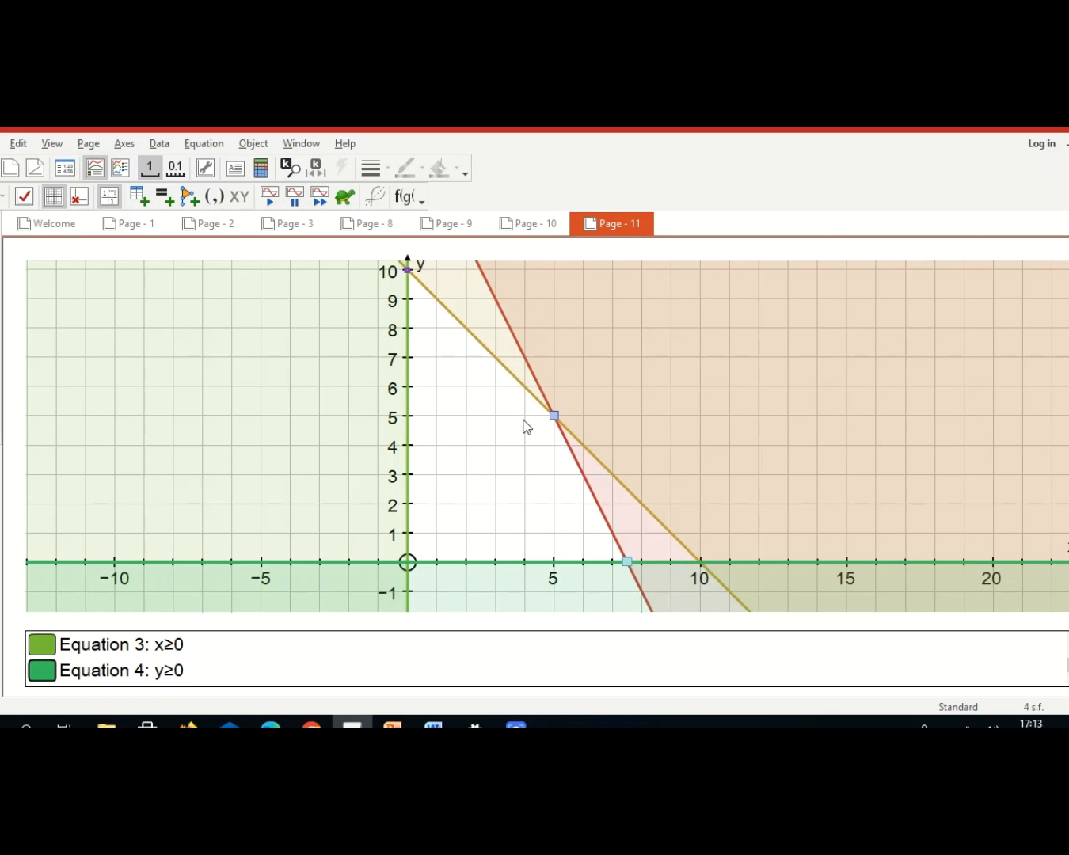
Label the corner point on the x-axis with a text box headed "A" above its coordinates, placed outside the feasible region with its arrow on the point.
{"action": "left_click", "coordinate": [531, 686]}
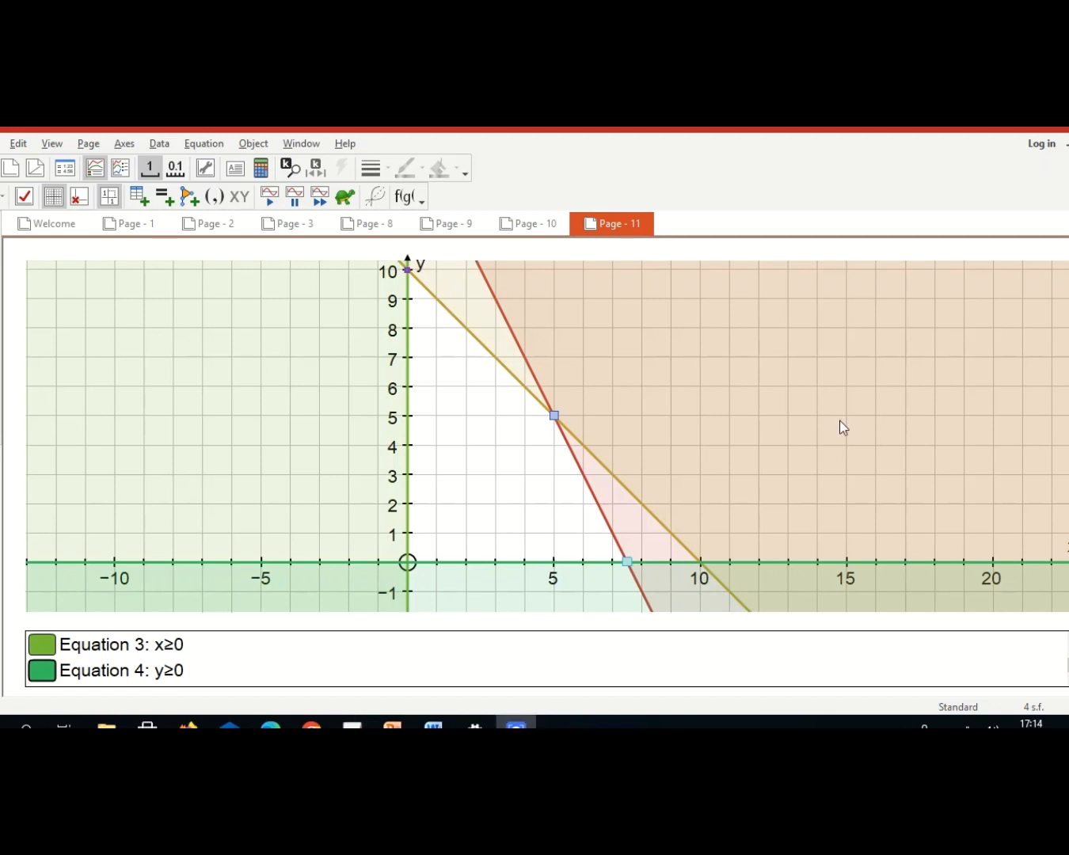
{"action": "left_click", "coordinate": [627, 562]}
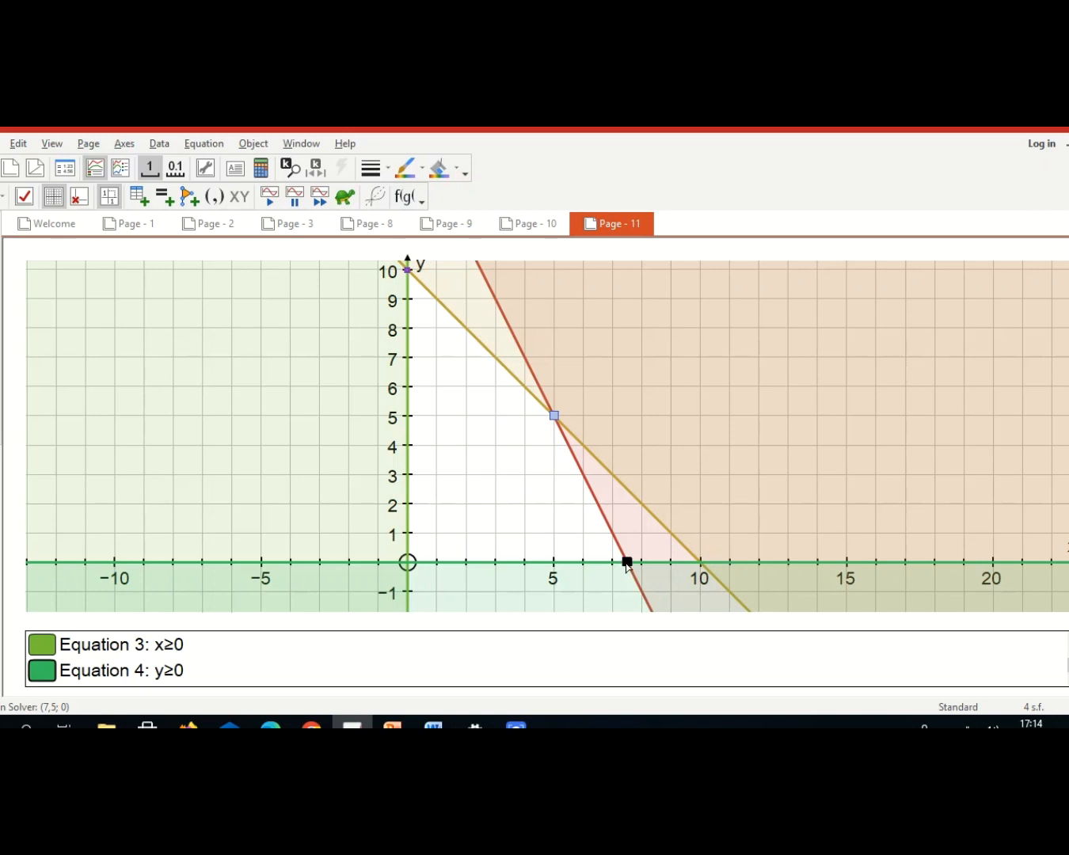
{"action": "right_click", "coordinate": [627, 563]}
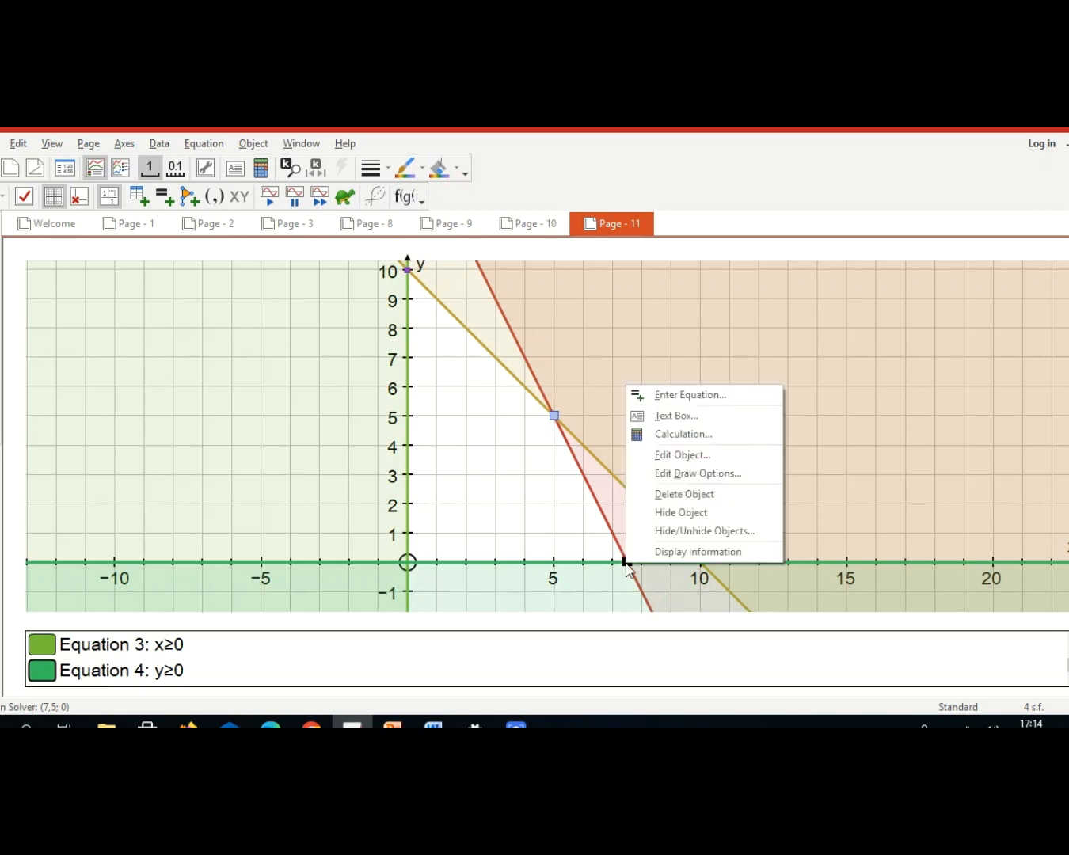
{"action": "left_click", "coordinate": [669, 417]}
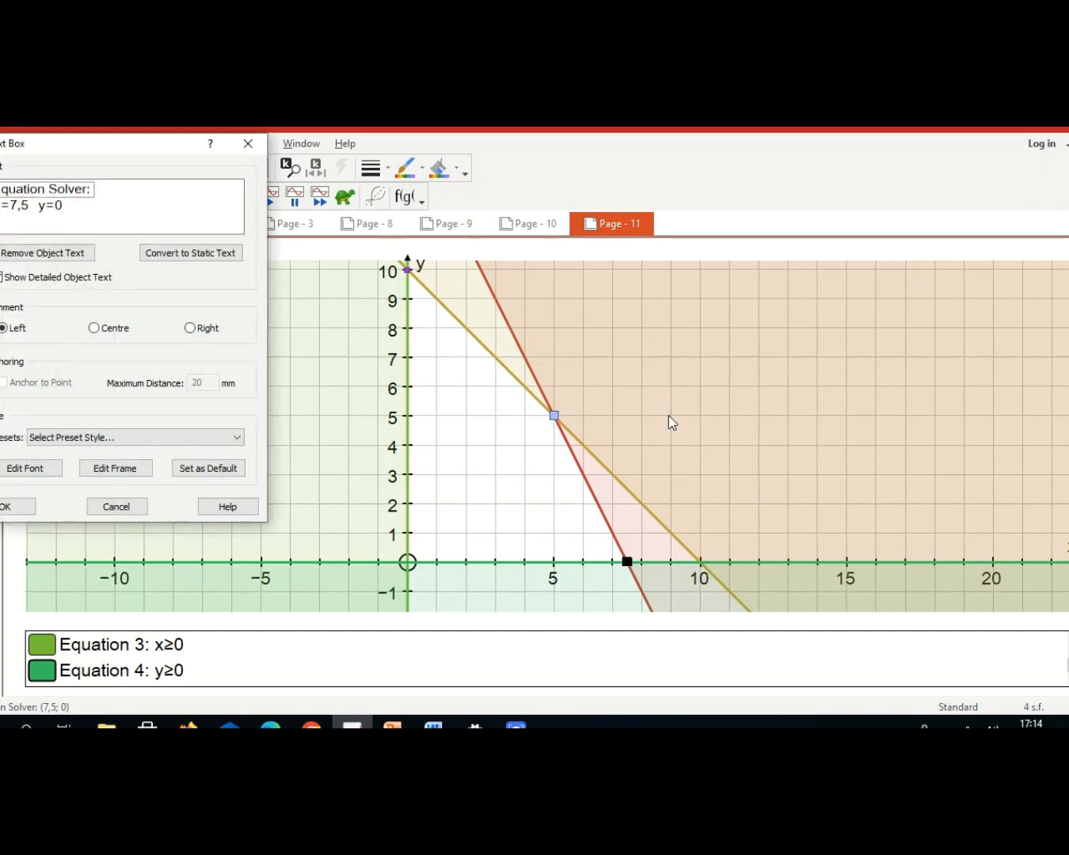
{"action": "left_click_drag", "start_coordinate": [178, 146], "coordinate": [306, 200]}
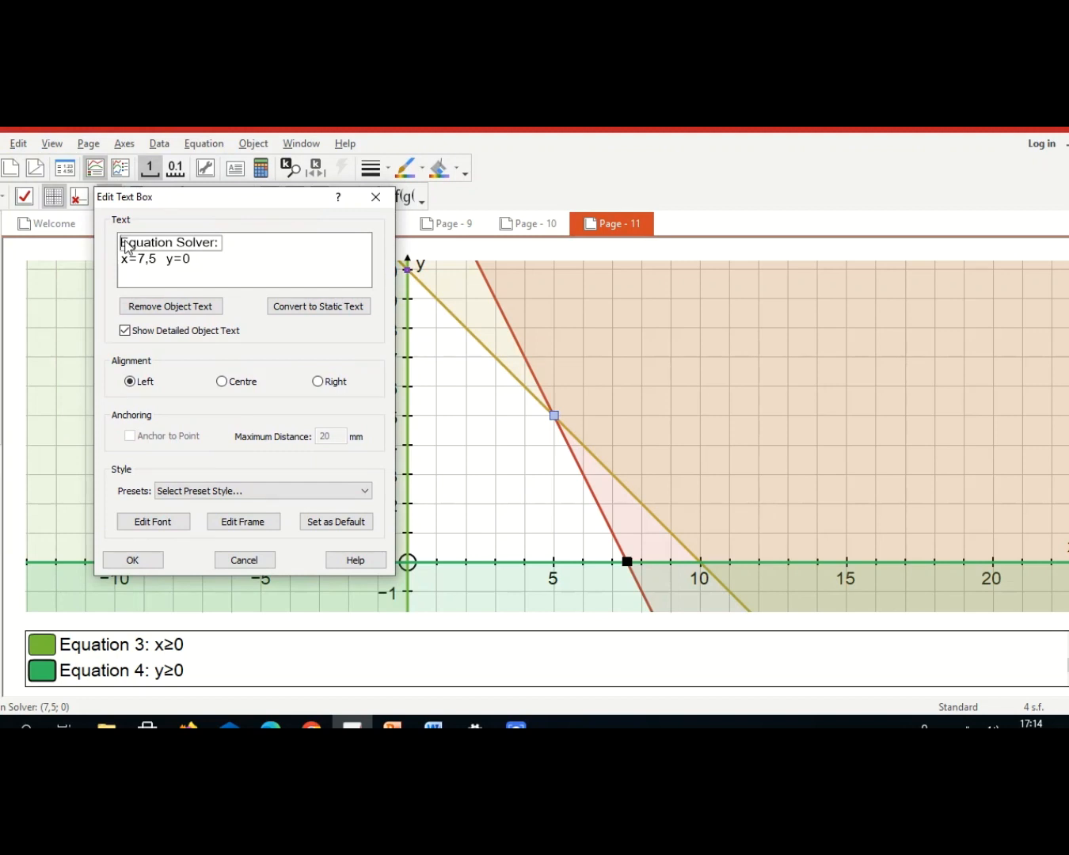
{"action": "left_click_drag", "start_coordinate": [121, 246], "coordinate": [221, 249]}
{"action": "type", "text": "A"}
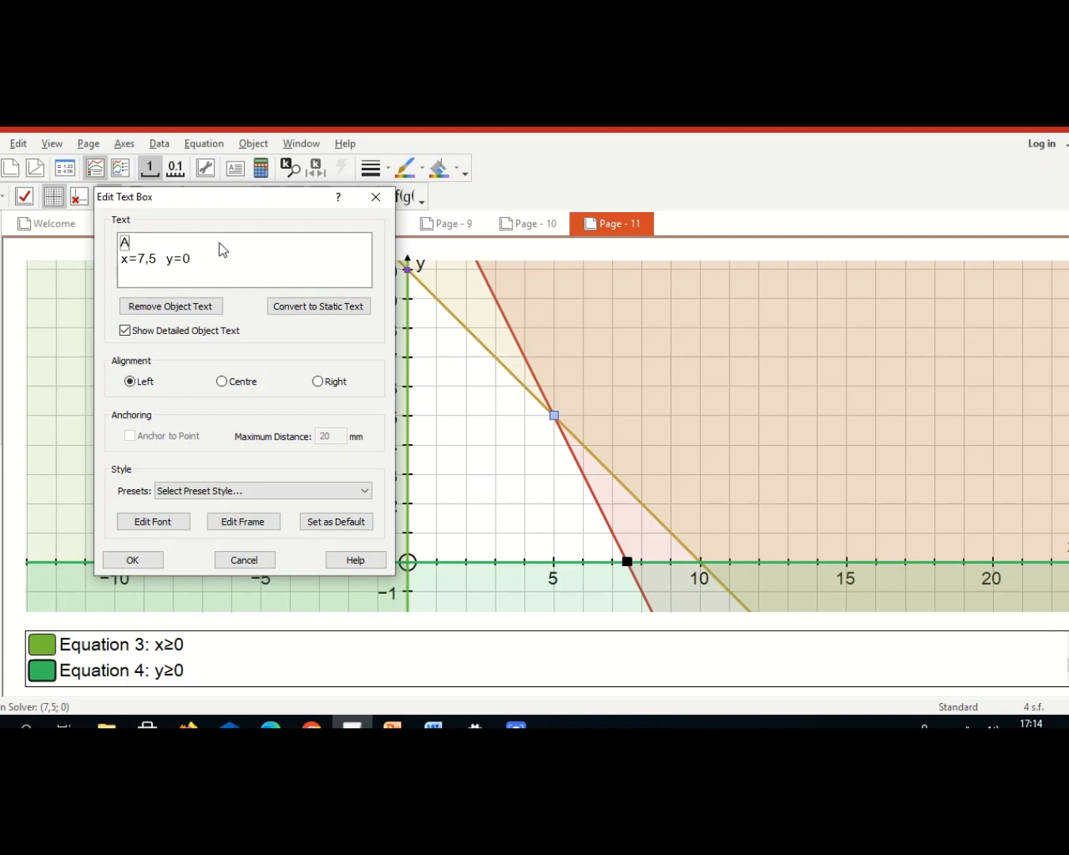
{"action": "left_click", "coordinate": [136, 559]}
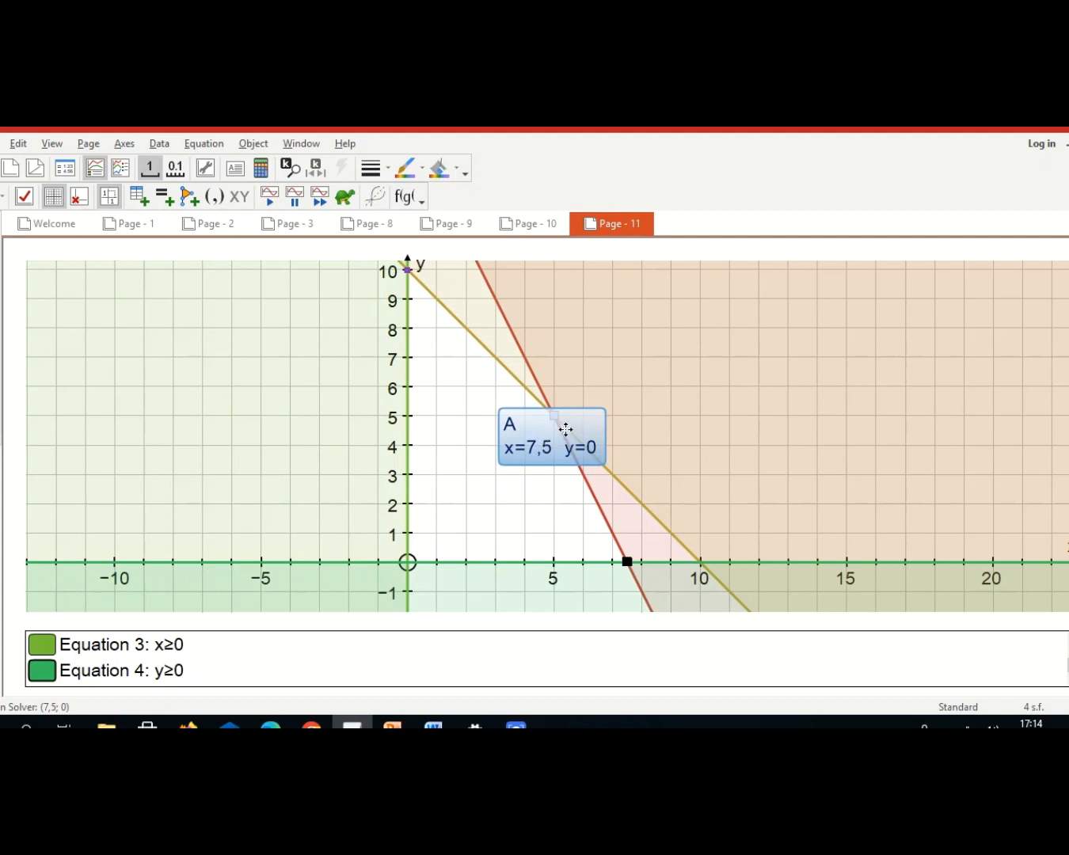
{"action": "left_click_drag", "start_coordinate": [566, 428], "coordinate": [634, 559]}
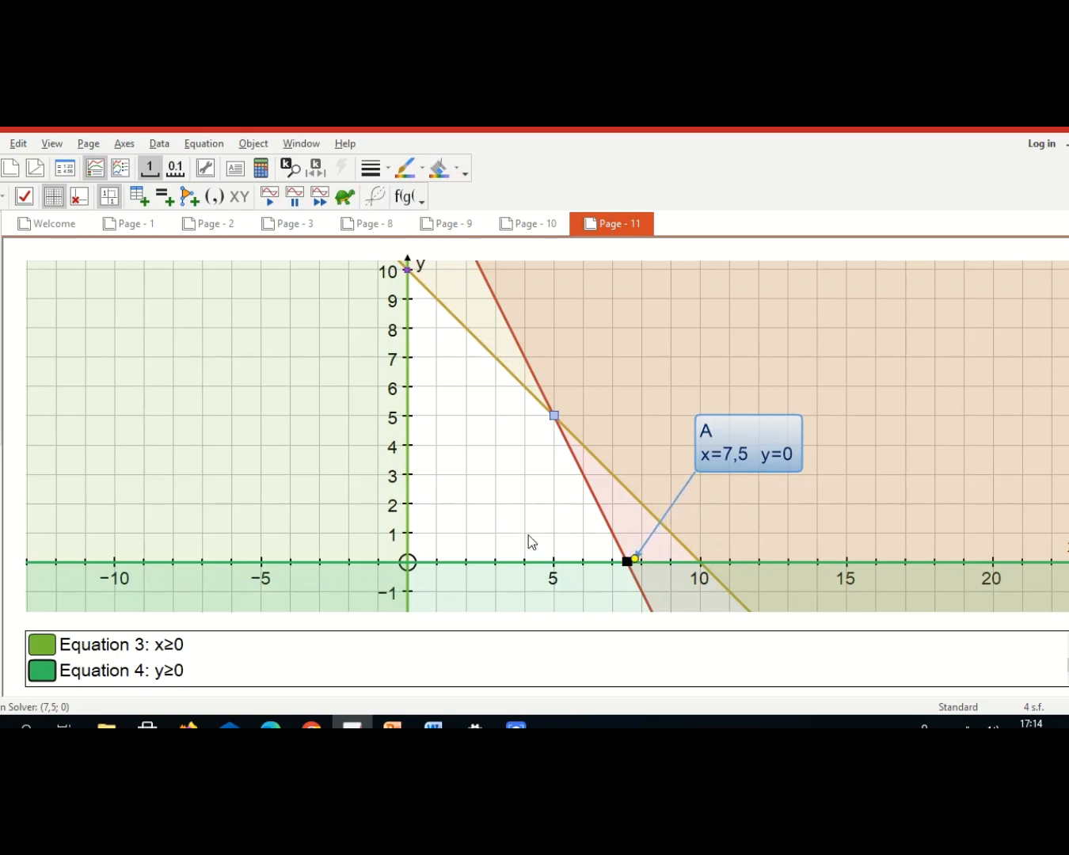
{"action": "left_click", "coordinate": [576, 545]}
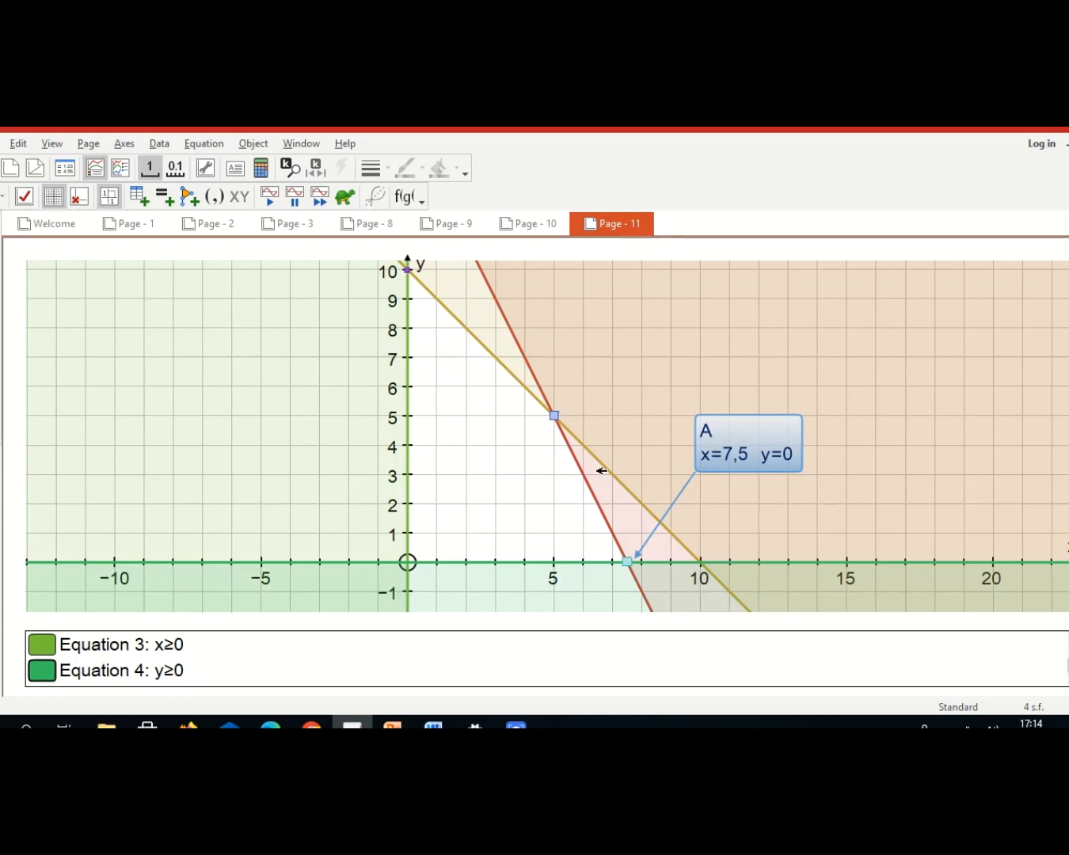
Label the intersection of the two slanted boundary lines with a text box headed "C", placed outside the feasible region with its arrow on the point.
{"action": "left_click", "coordinate": [553, 419]}
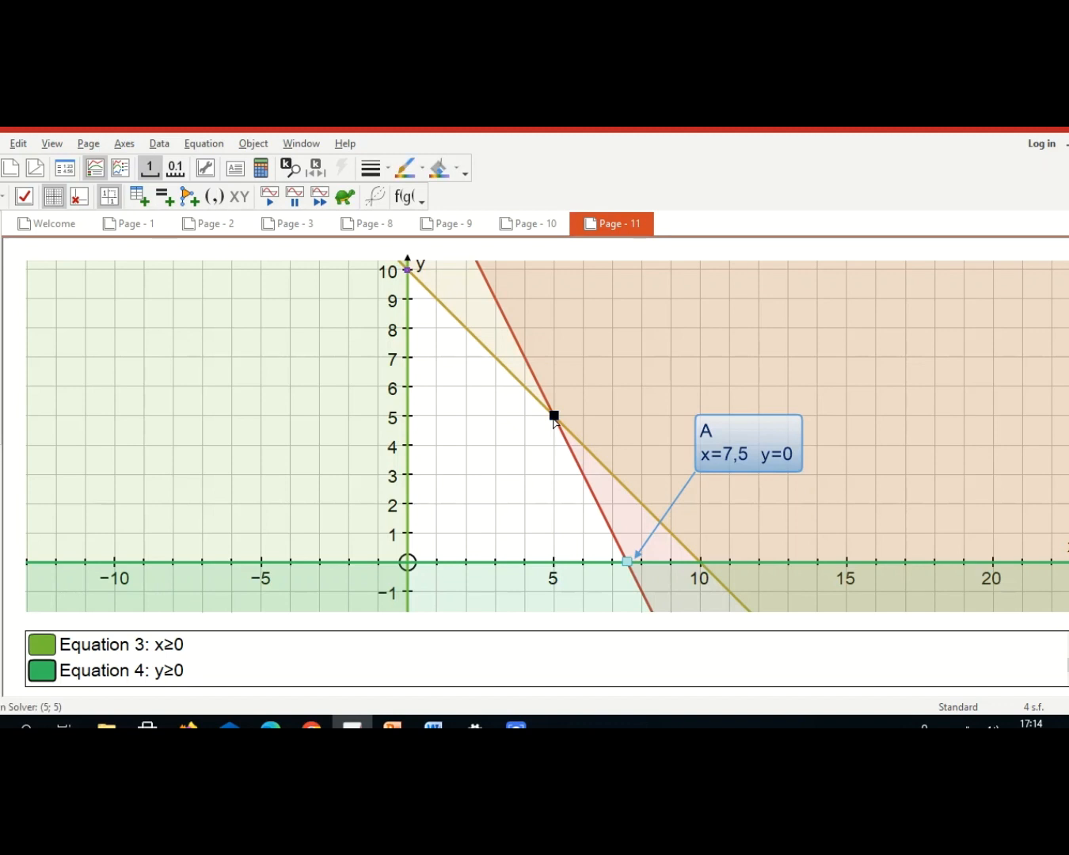
{"action": "right_click", "coordinate": [554, 419]}
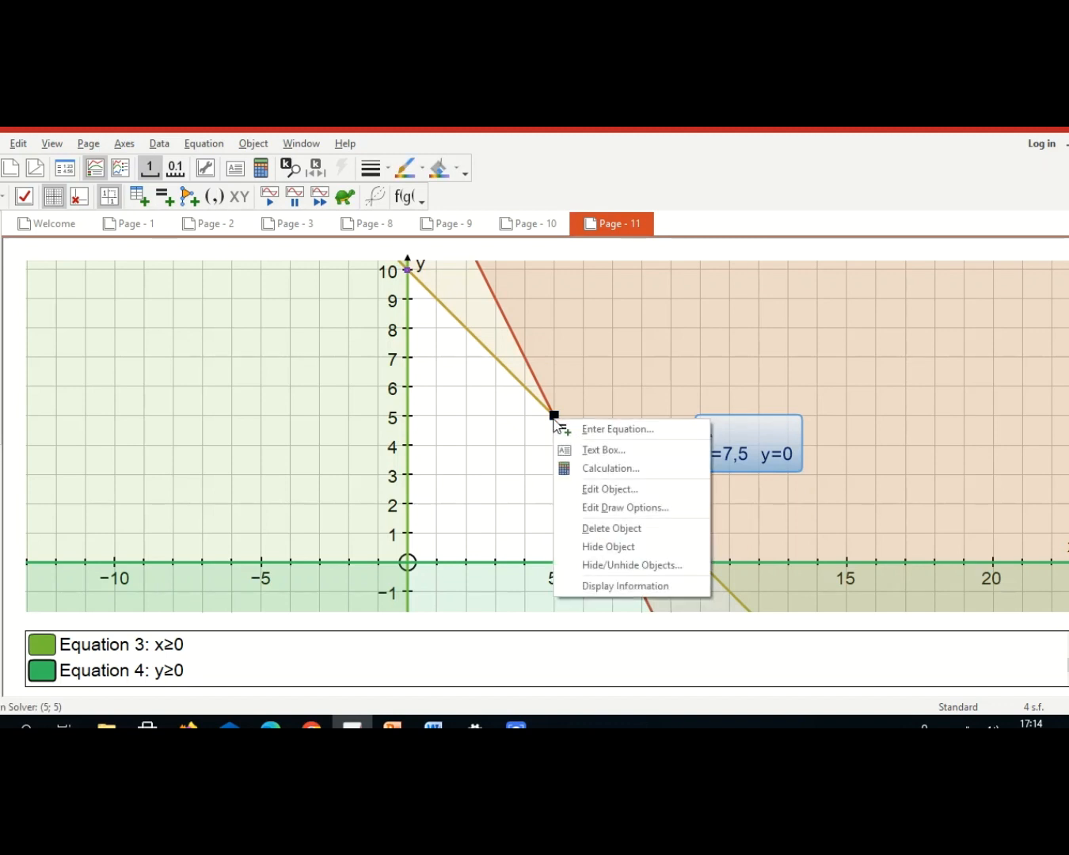
{"action": "left_click", "coordinate": [585, 450]}
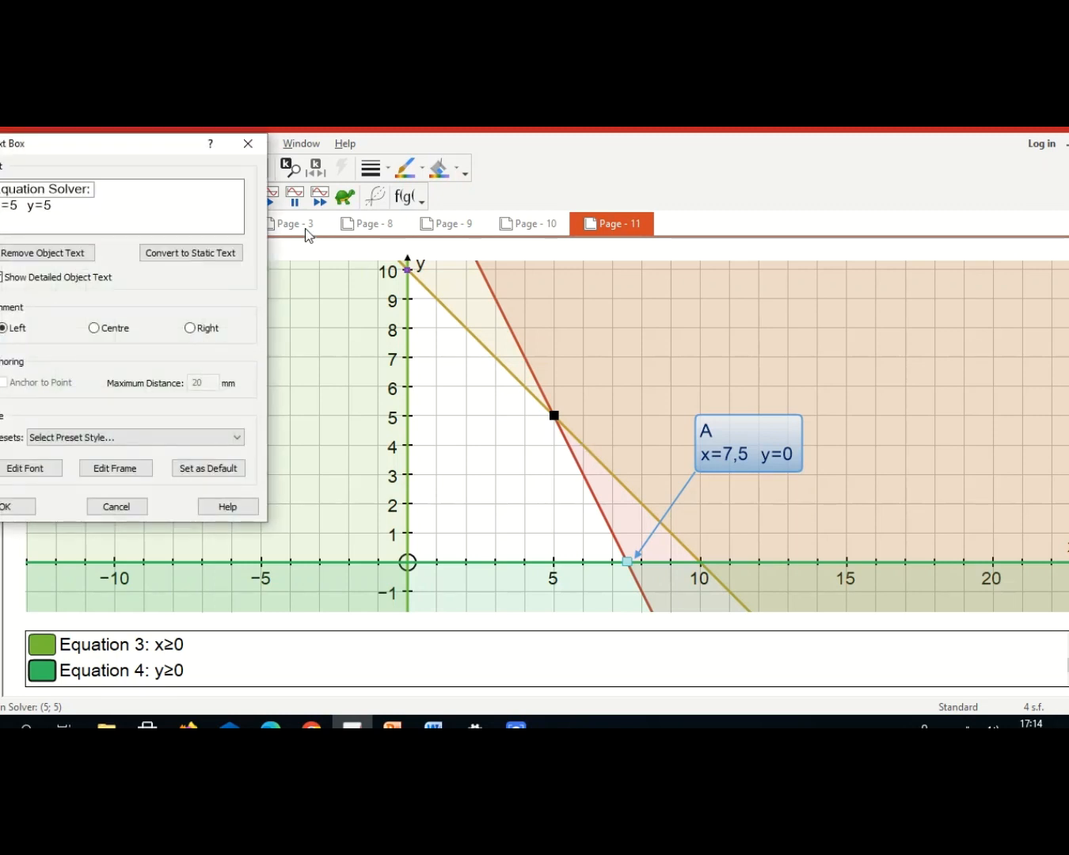
{"action": "left_click_drag", "start_coordinate": [147, 144], "coordinate": [245, 201]}
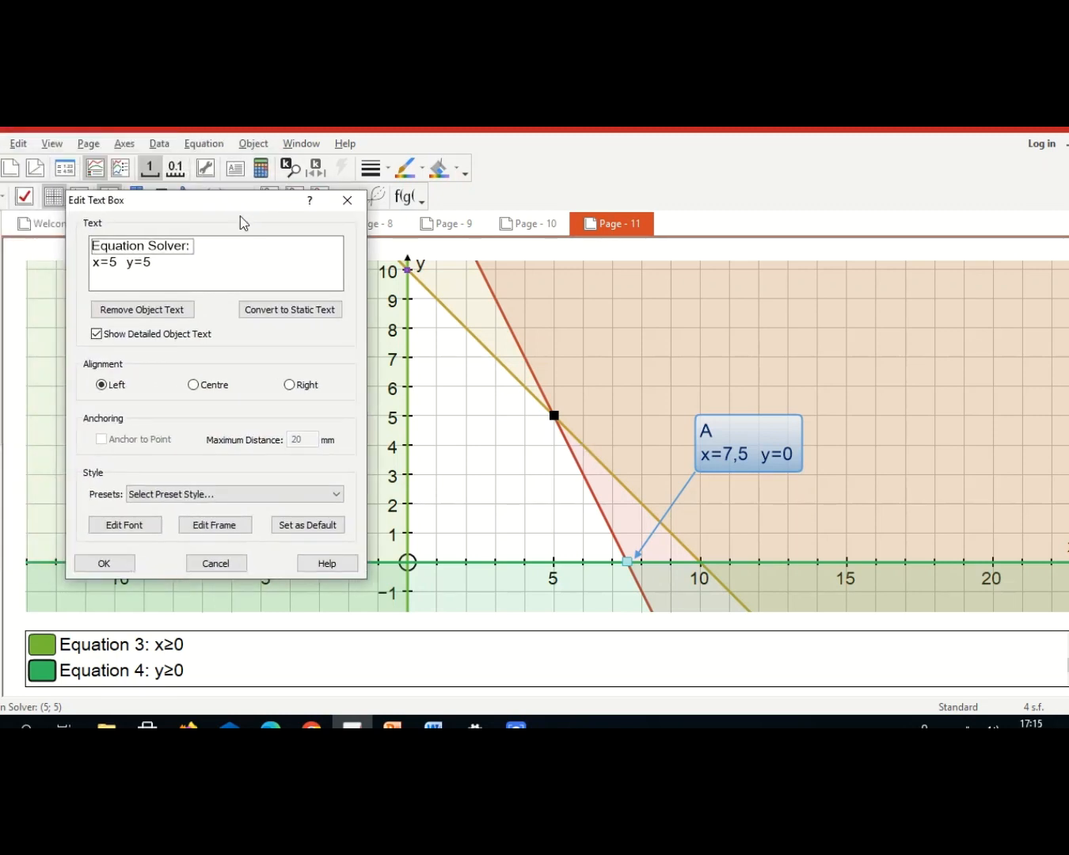
{"action": "left_click_drag", "start_coordinate": [94, 246], "coordinate": [196, 263]}
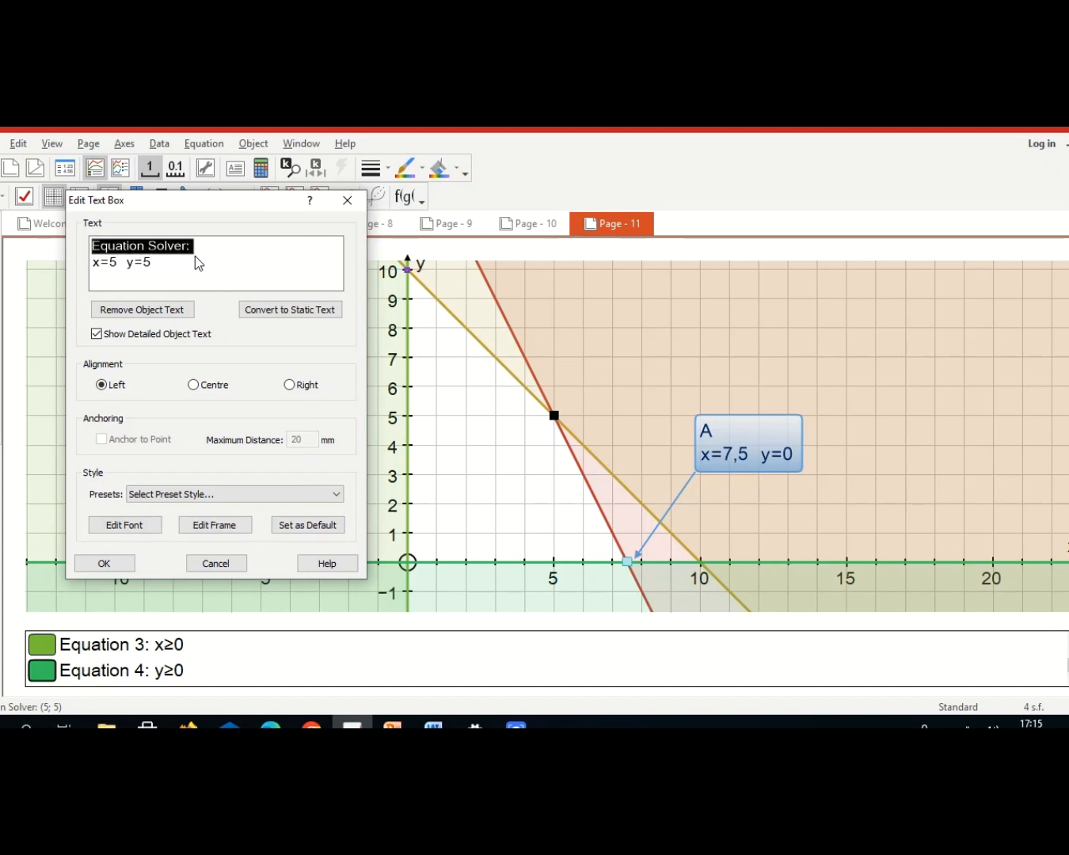
{"action": "type", "text": "C"}
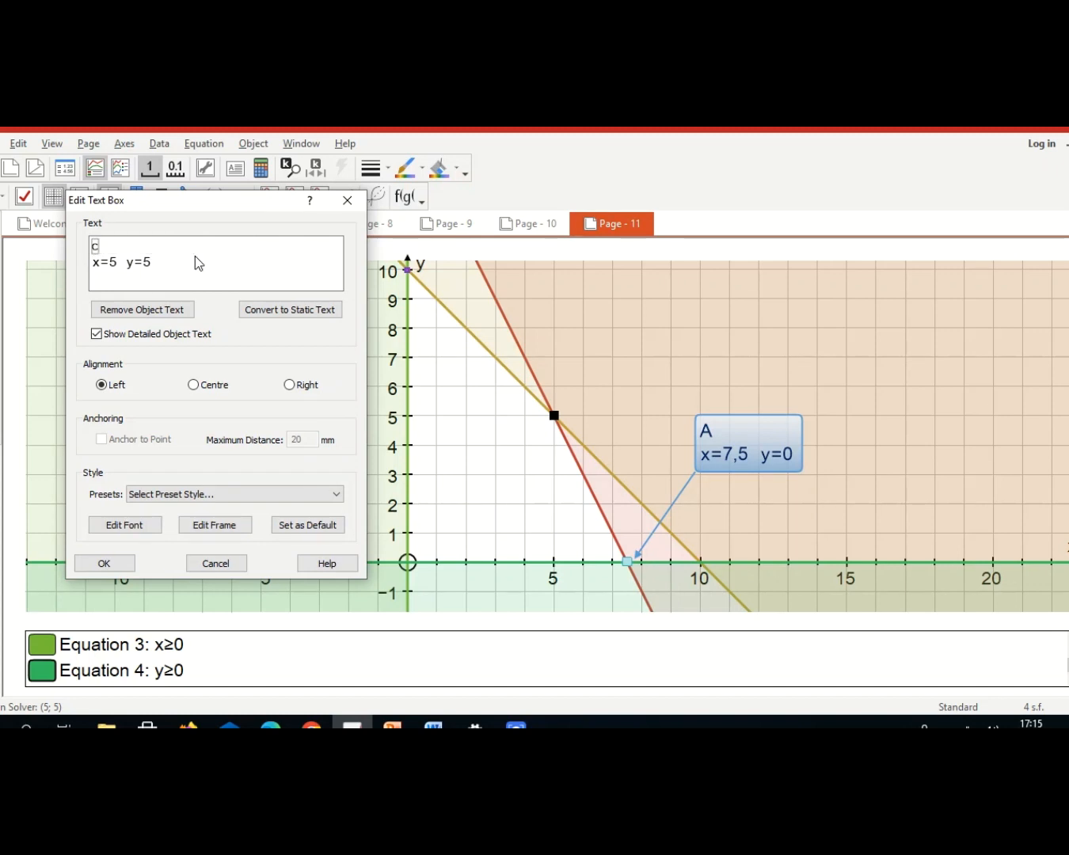
{"action": "key", "text": "BackSpace"}
{"action": "type", "text": "C"}
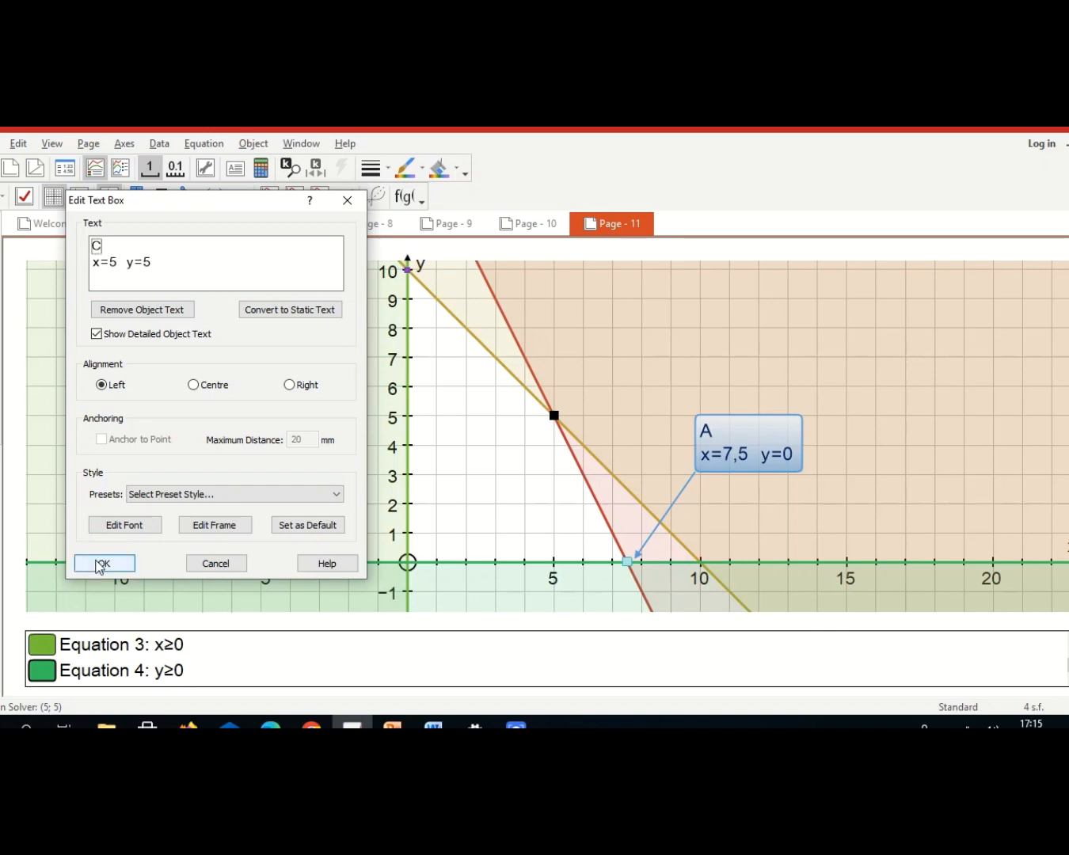
{"action": "left_click", "coordinate": [99, 564]}
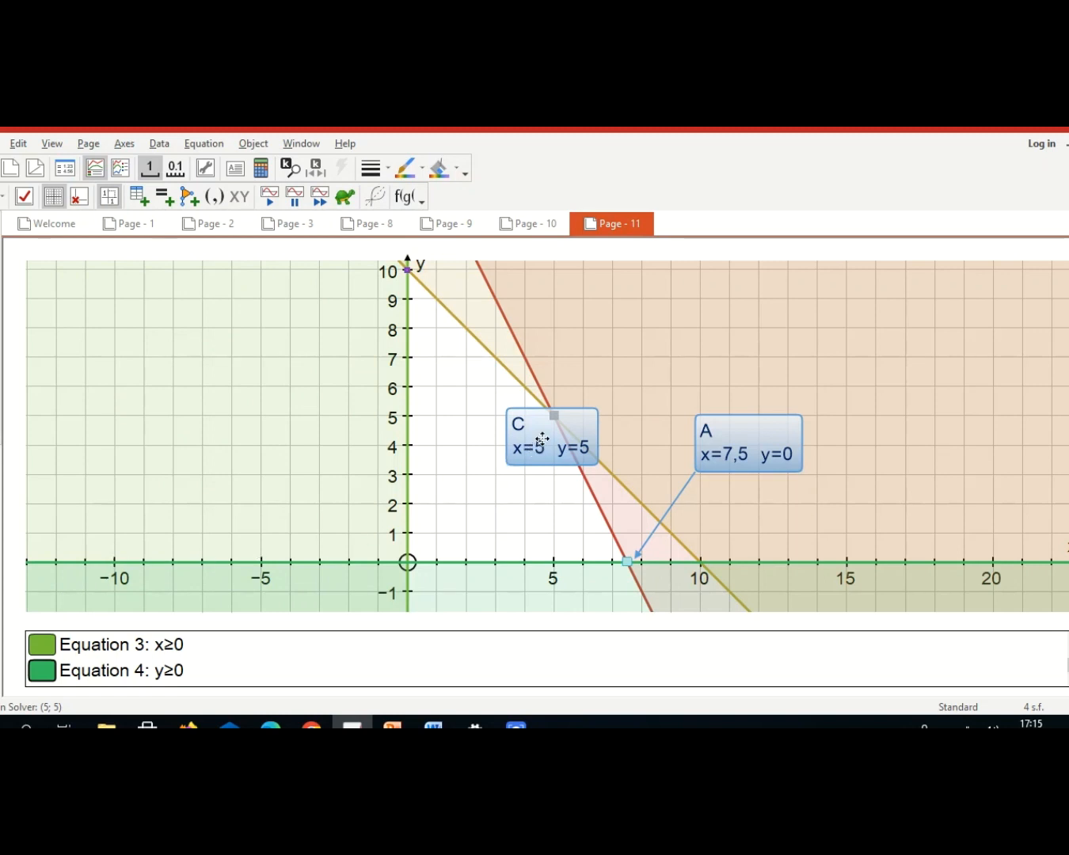
{"action": "left_click_drag", "start_coordinate": [543, 436], "coordinate": [645, 342]}
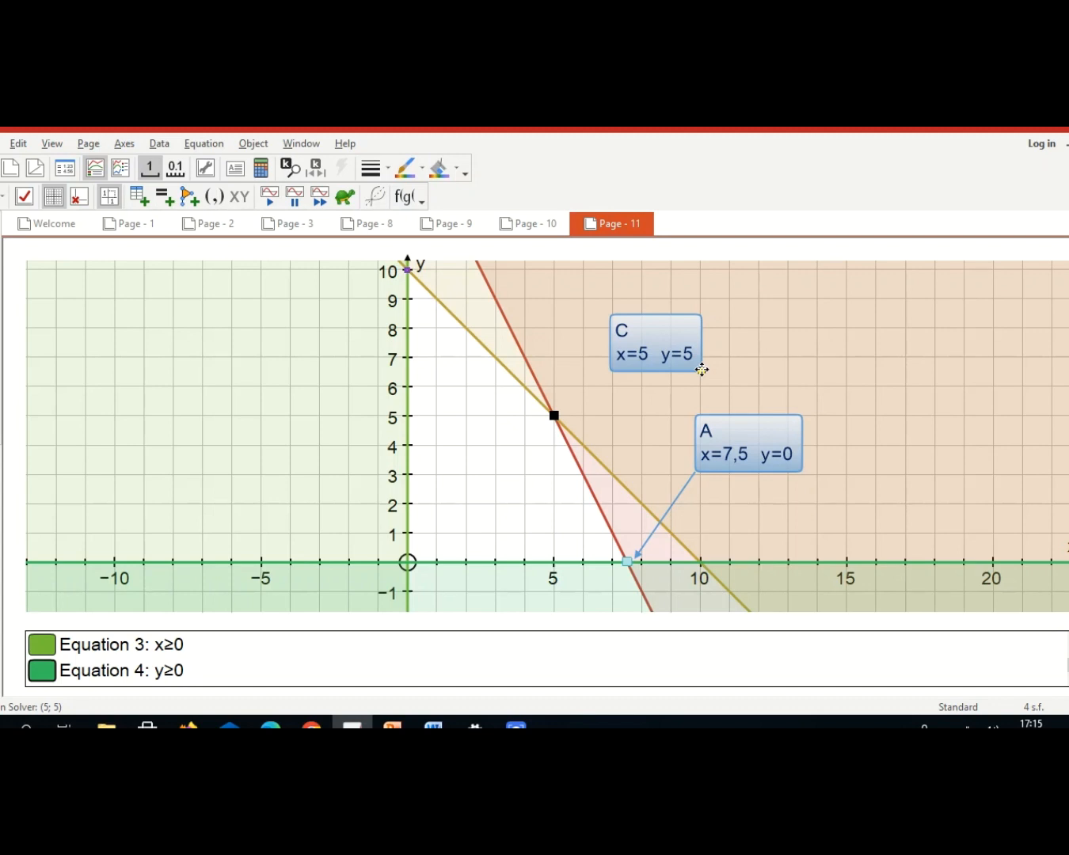
{"action": "left_click_drag", "start_coordinate": [702, 369], "coordinate": [560, 412]}
{"action": "left_click", "coordinate": [488, 485]}
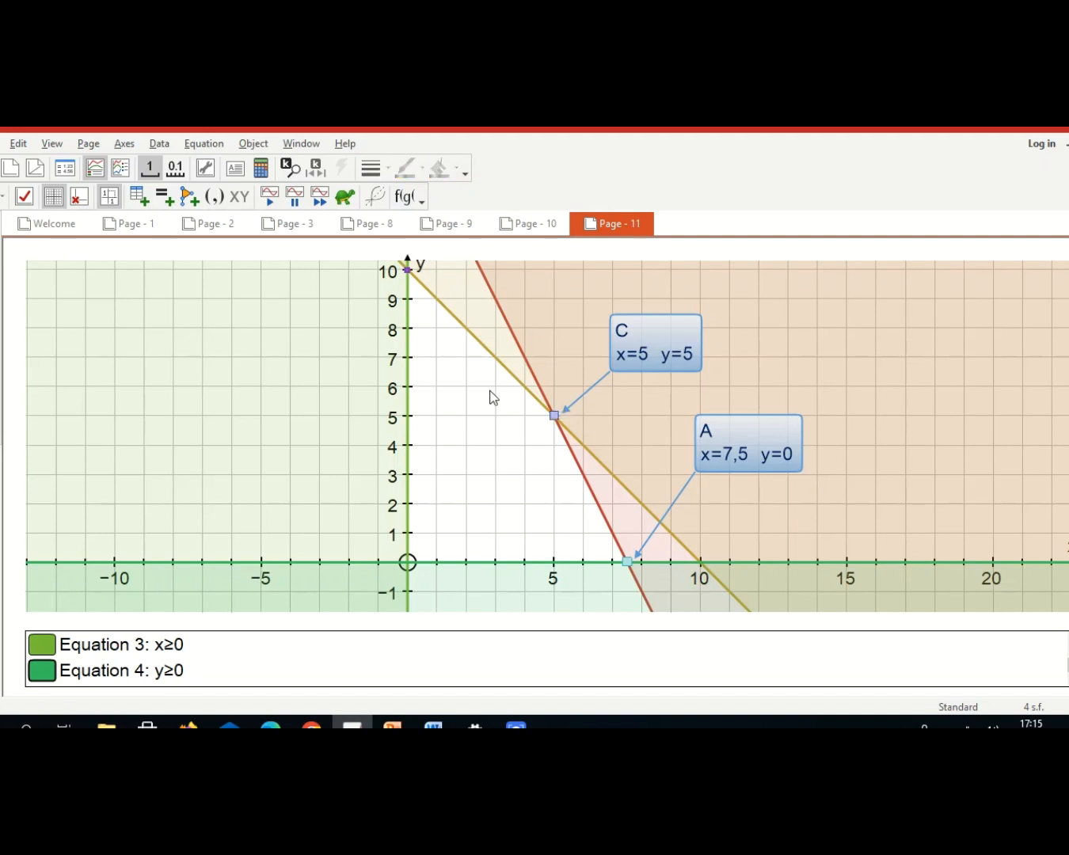
Label the corner point on the y-axis with a text box reading "B x=0; y=10", placed outside the feasible region with its arrow on the point.
{"action": "left_click", "coordinate": [408, 270]}
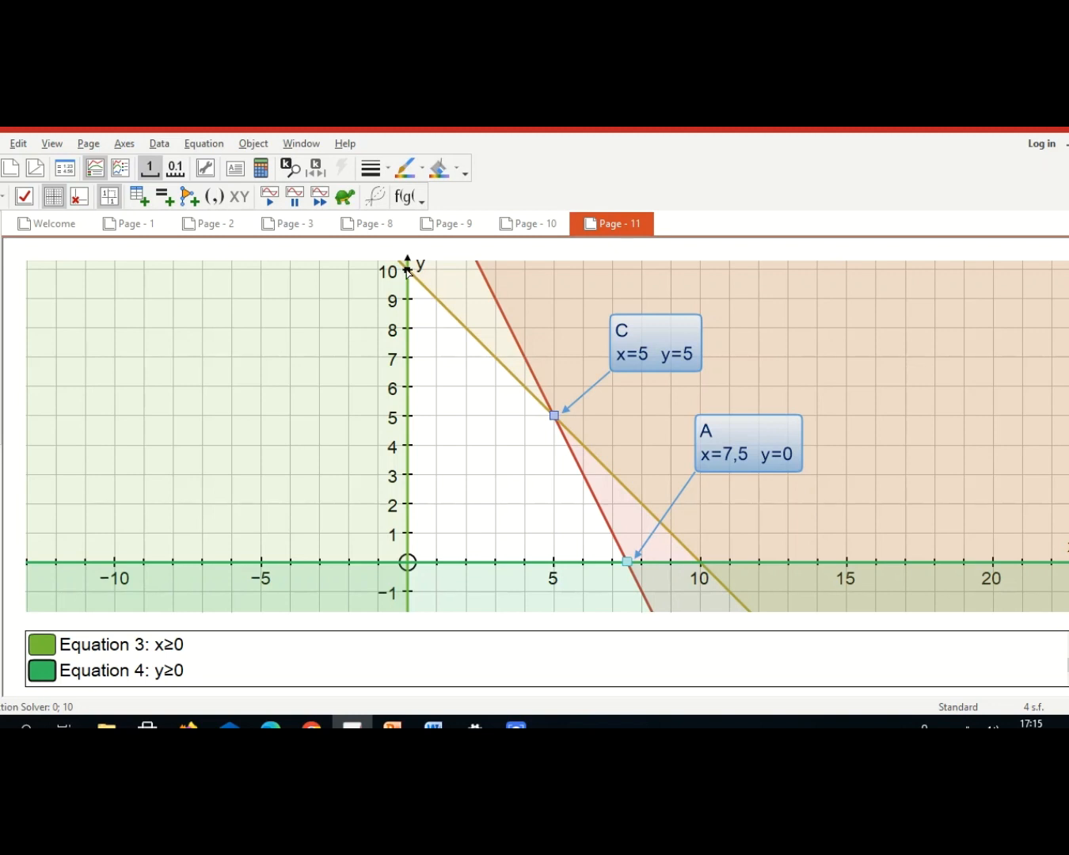
{"action": "right_click", "coordinate": [408, 271]}
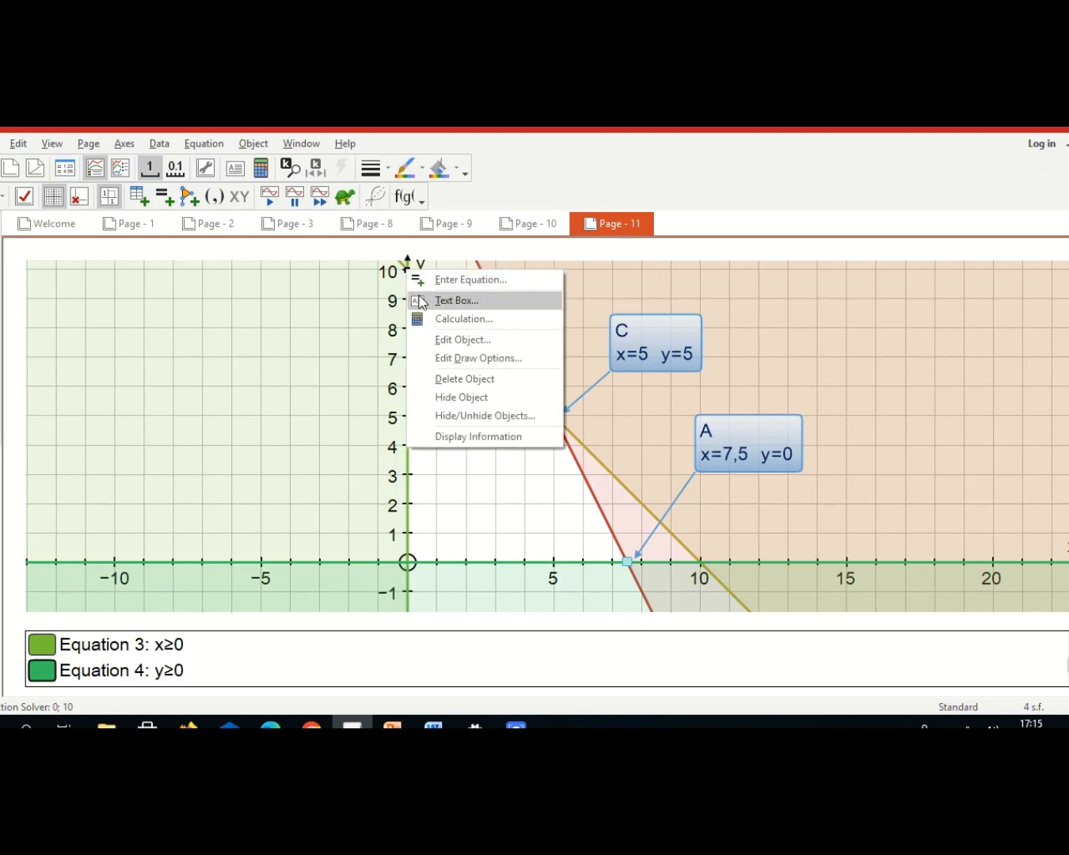
{"action": "left_click", "coordinate": [420, 298]}
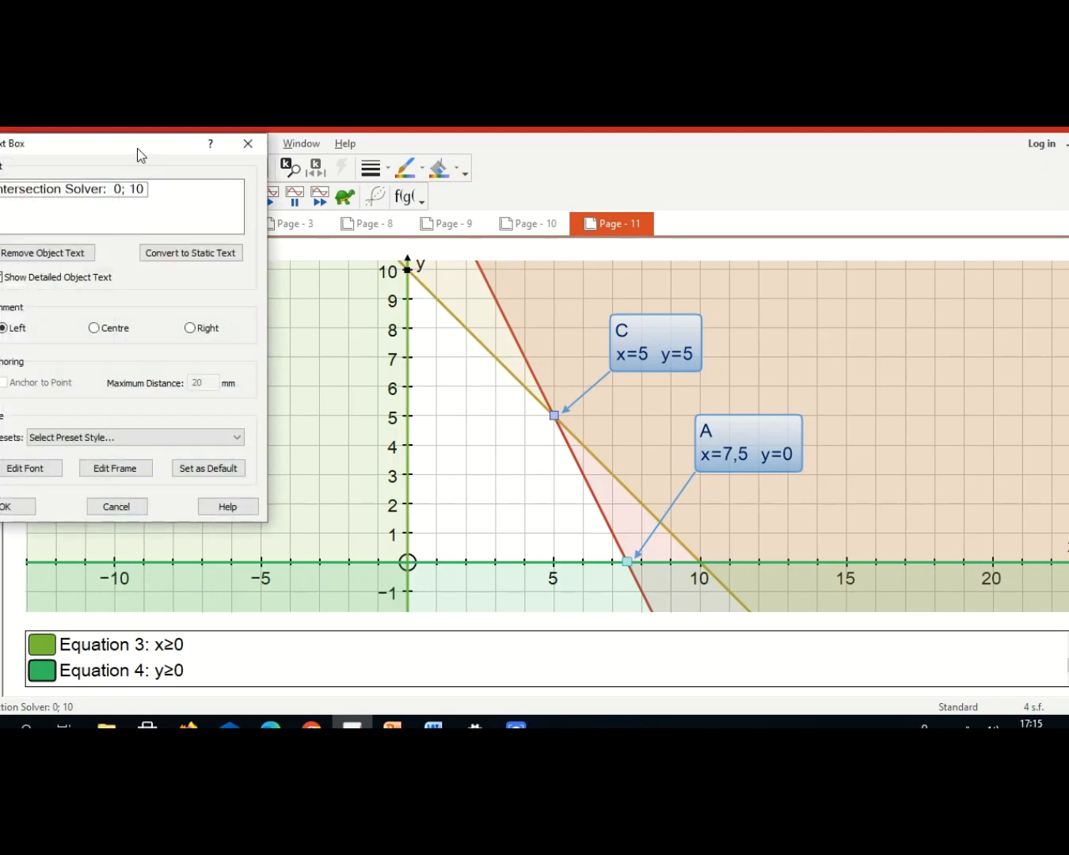
{"action": "left_click_drag", "start_coordinate": [137, 148], "coordinate": [277, 209]}
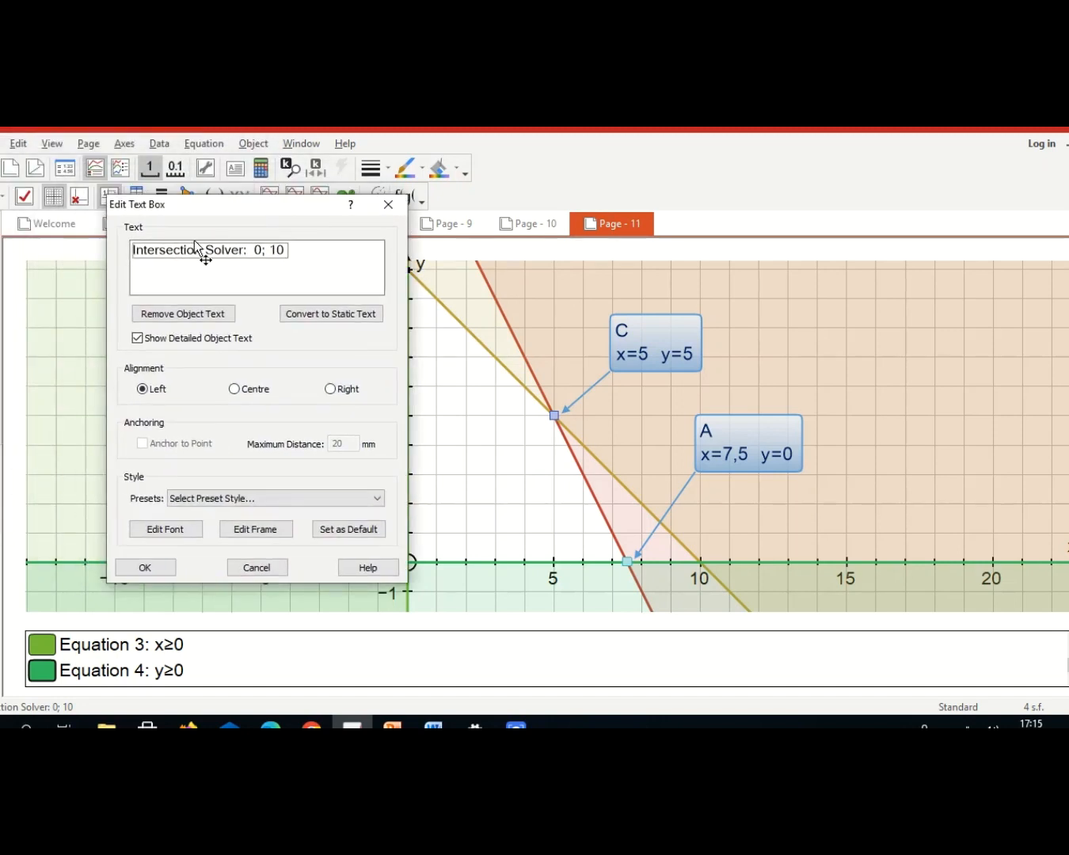
{"action": "left_click", "coordinate": [134, 253]}
{"action": "left_click_drag", "start_coordinate": [135, 252], "coordinate": [249, 257]}
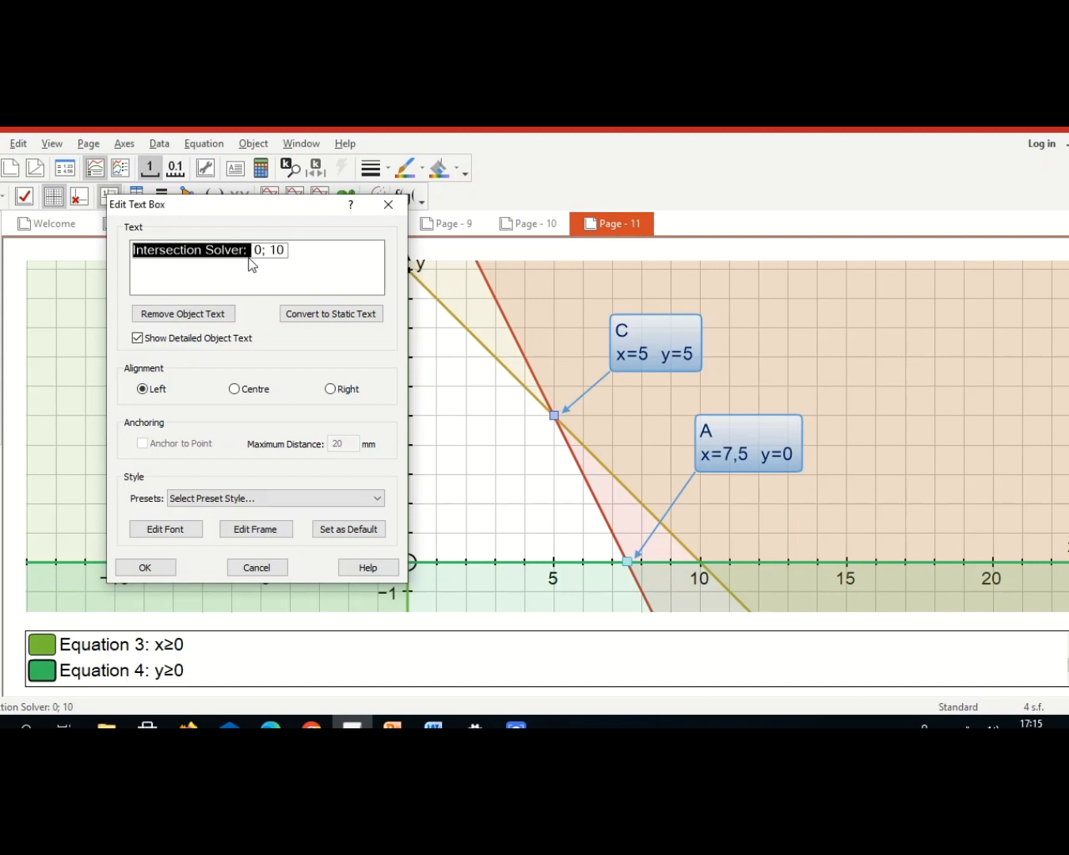
{"action": "type", "text": "B"}
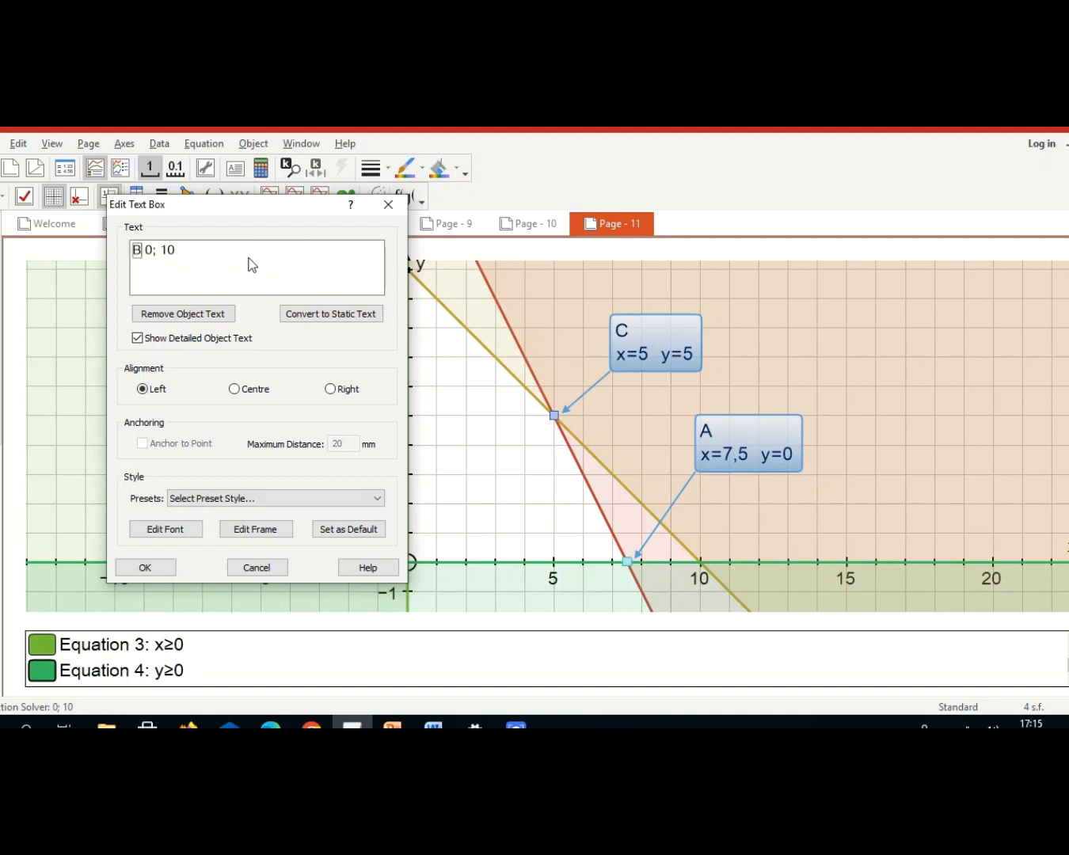
{"action": "left_click", "coordinate": [150, 253]}
{"action": "type", "text": "x="}
{"action": "type", "text": "y="}
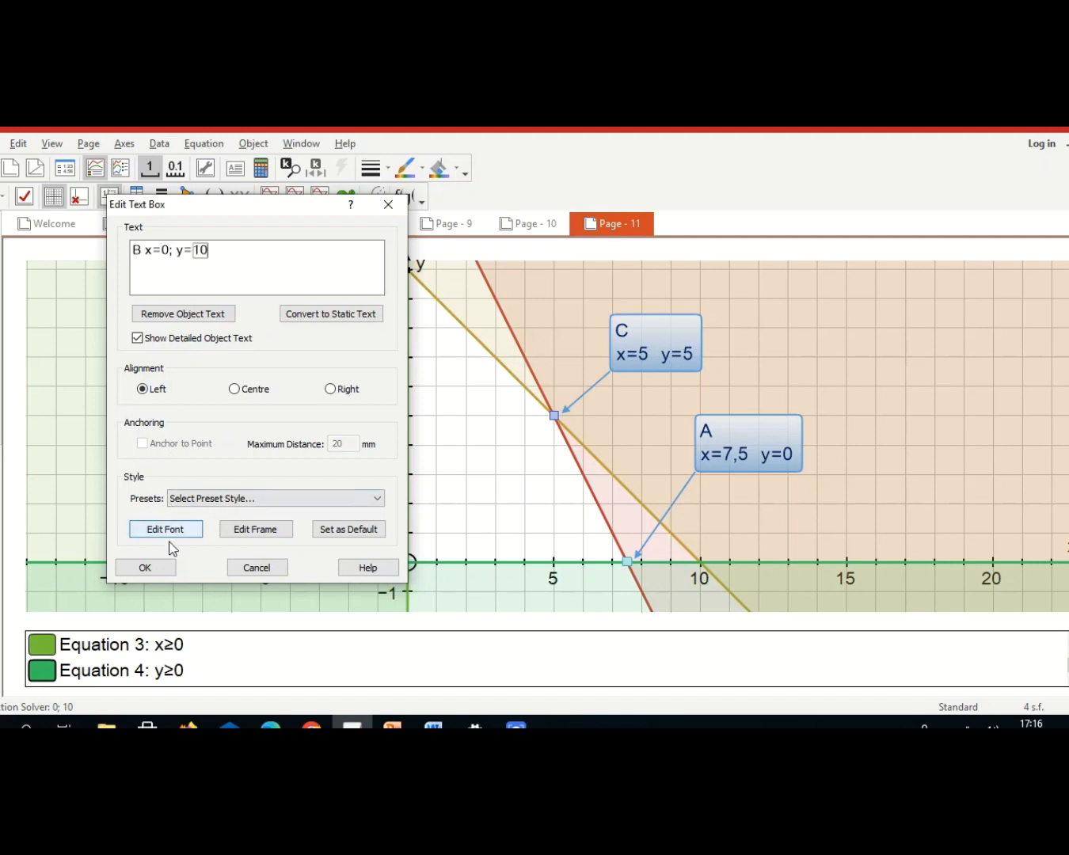
{"action": "left_click", "coordinate": [171, 571]}
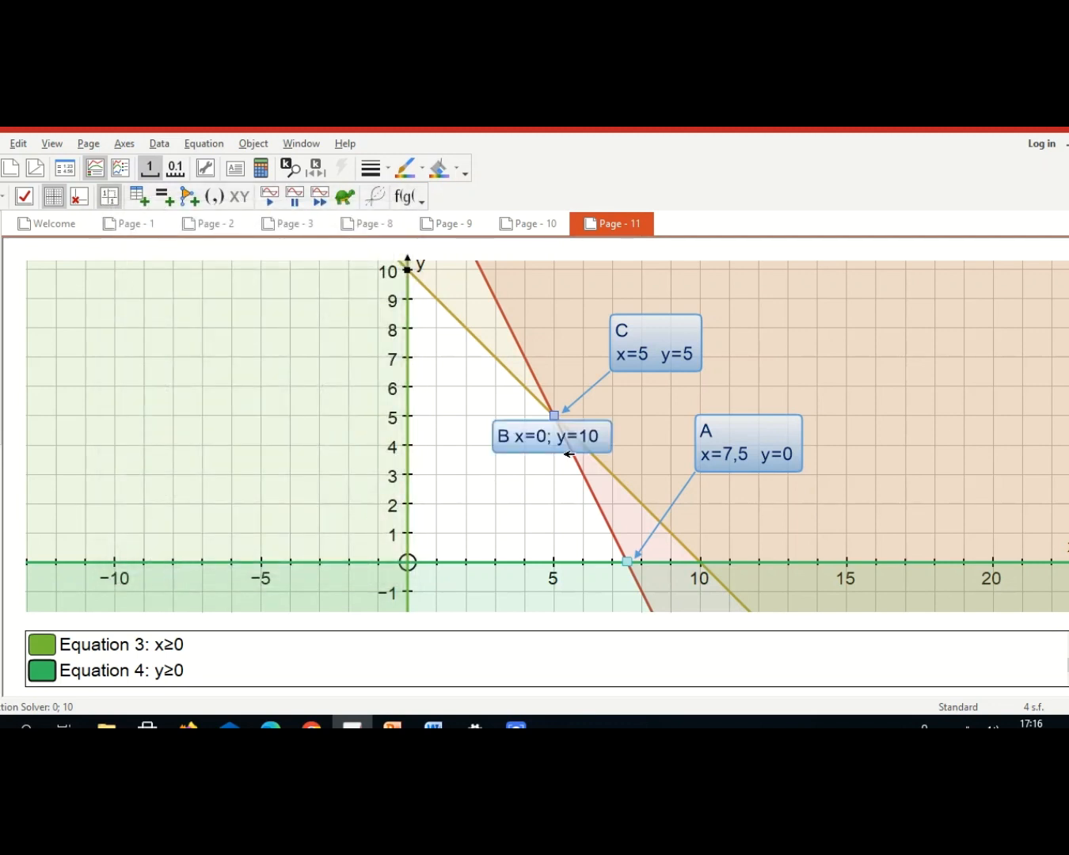
{"action": "left_click_drag", "start_coordinate": [558, 445], "coordinate": [399, 272]}
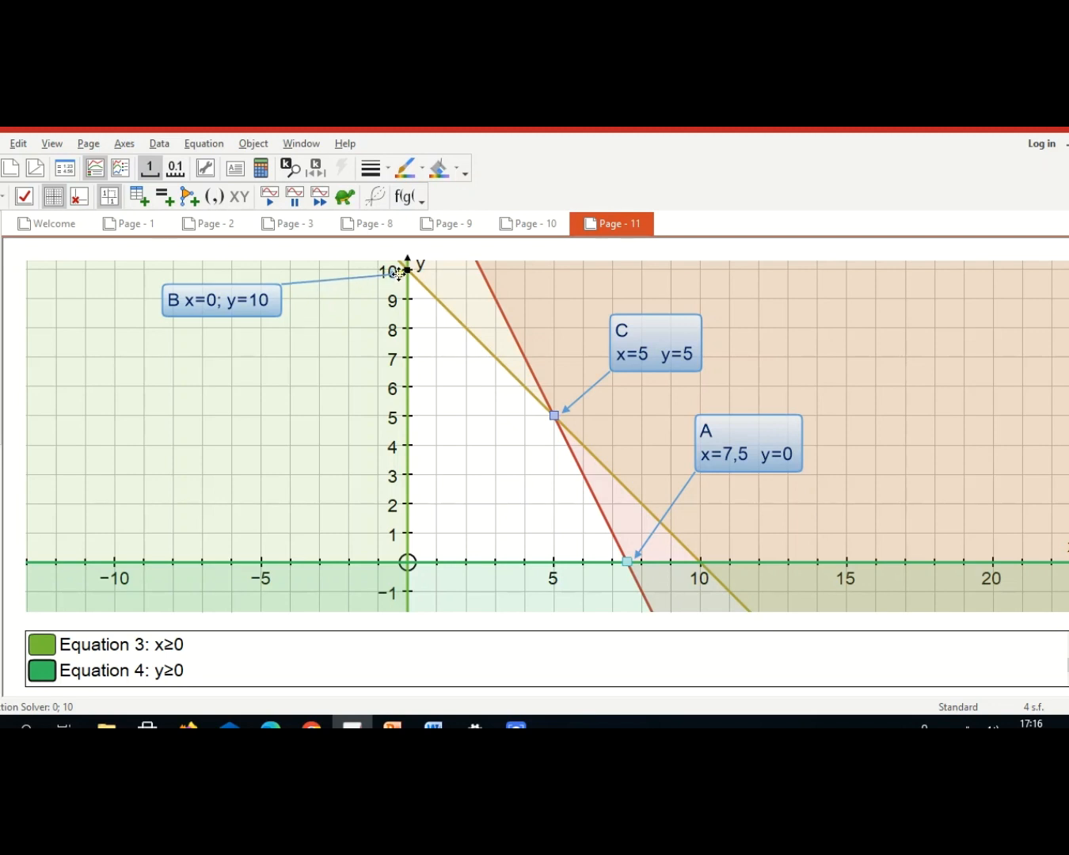
{"action": "left_click", "coordinate": [352, 322]}
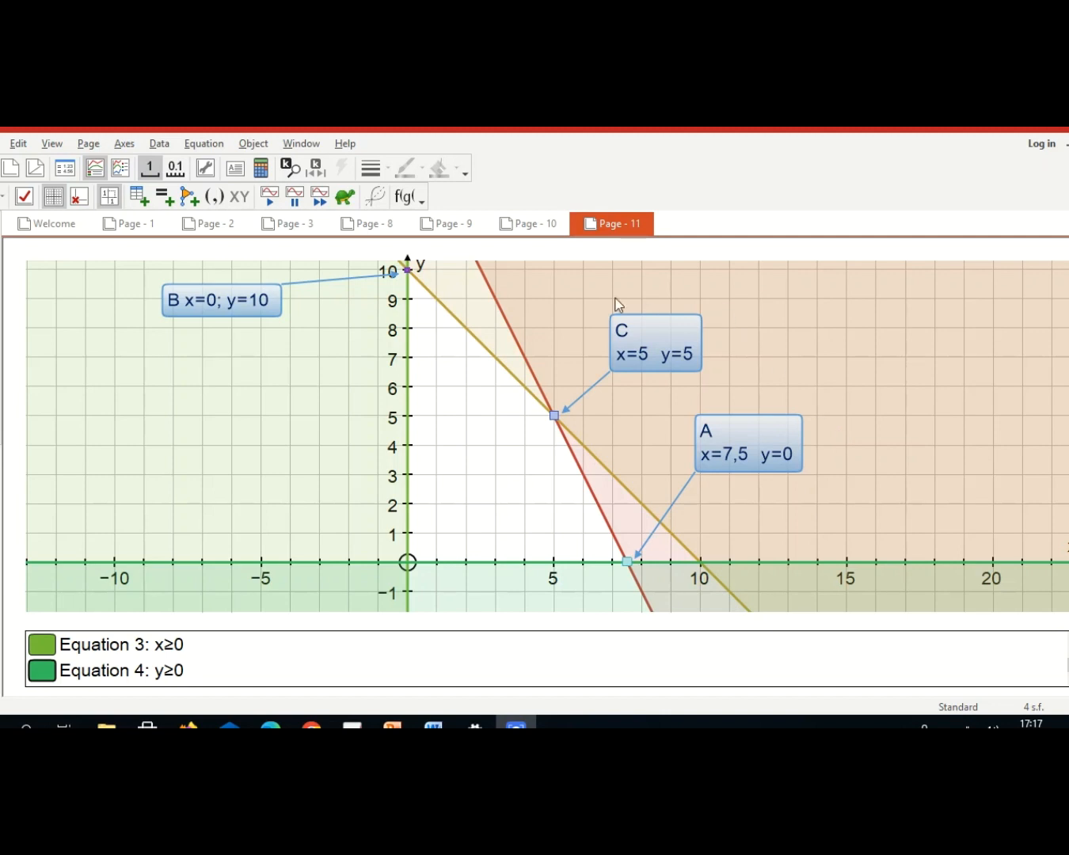
Enter the objective function 40x+60y=z as a fifth equation.
{"action": "left_click", "coordinate": [160, 198]}
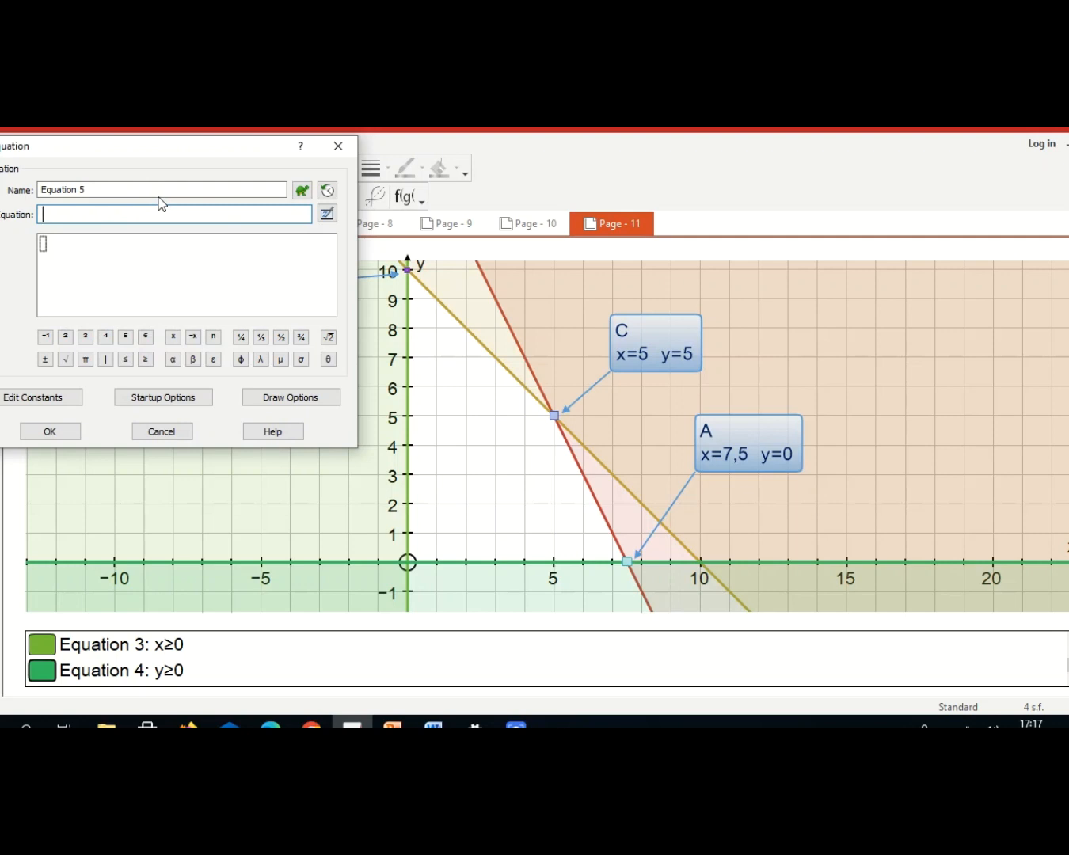
{"action": "type", "text": "40"}
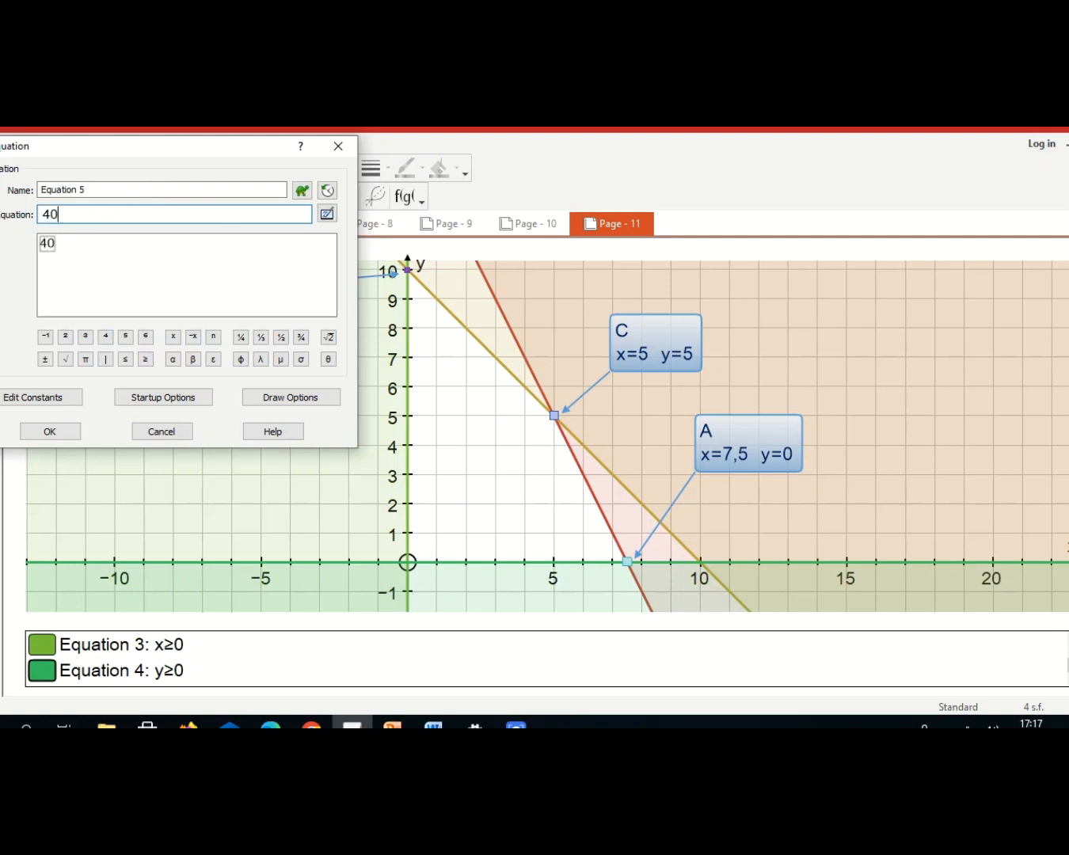
{"action": "type", "text": "x+60y"}
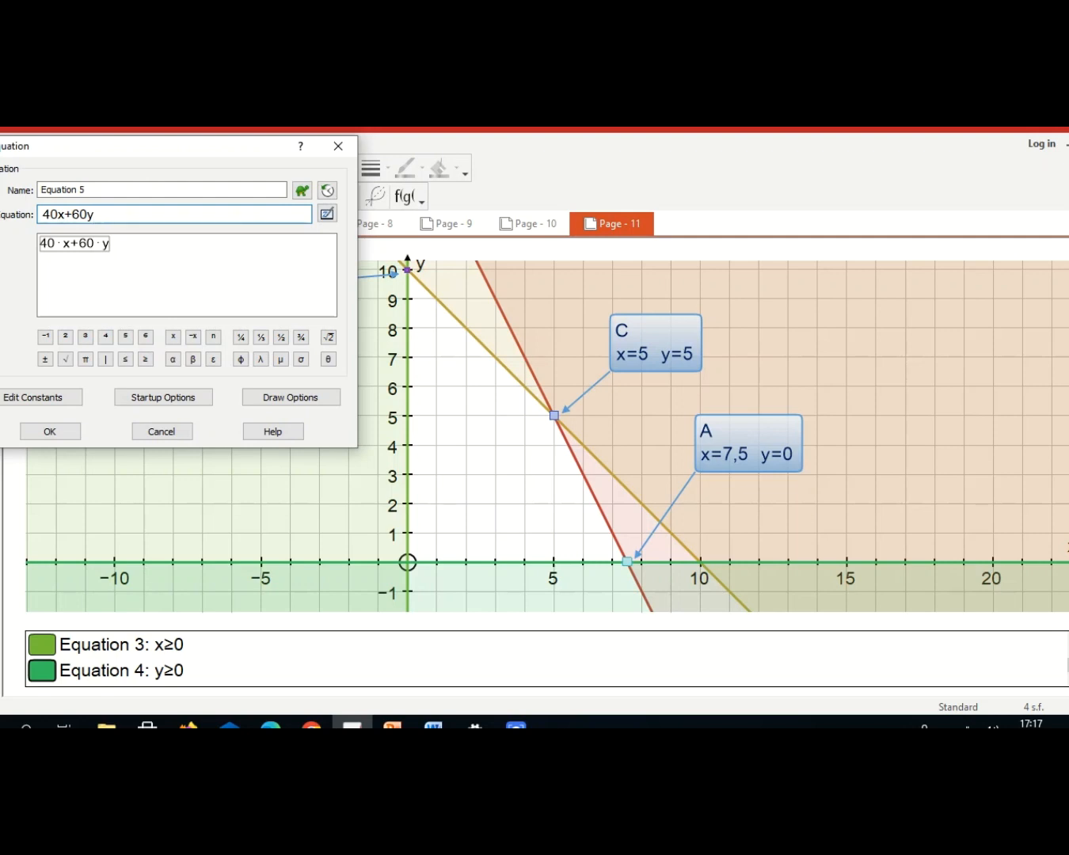
{"action": "type", "text": "=z"}
Set the objective function line to the square-dotted dash style in blue and add the equation to the graph.
{"action": "left_click", "coordinate": [281, 402]}
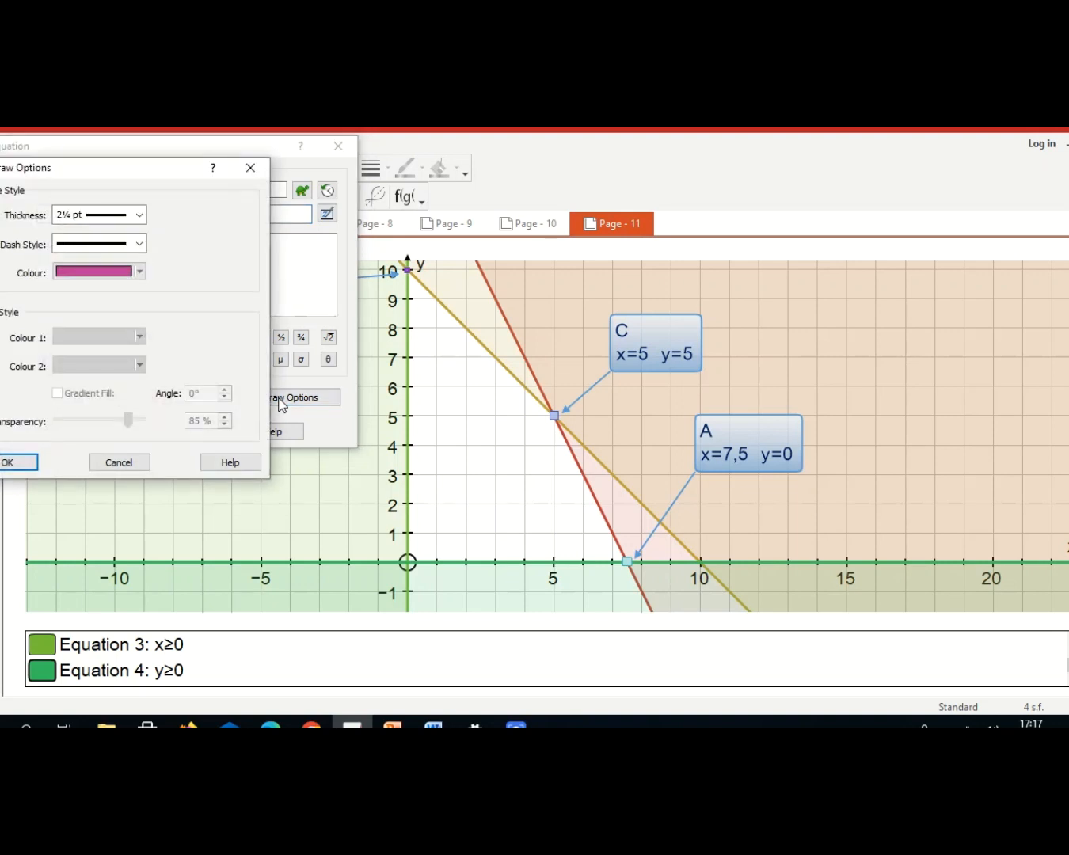
{"action": "left_click", "coordinate": [139, 244]}
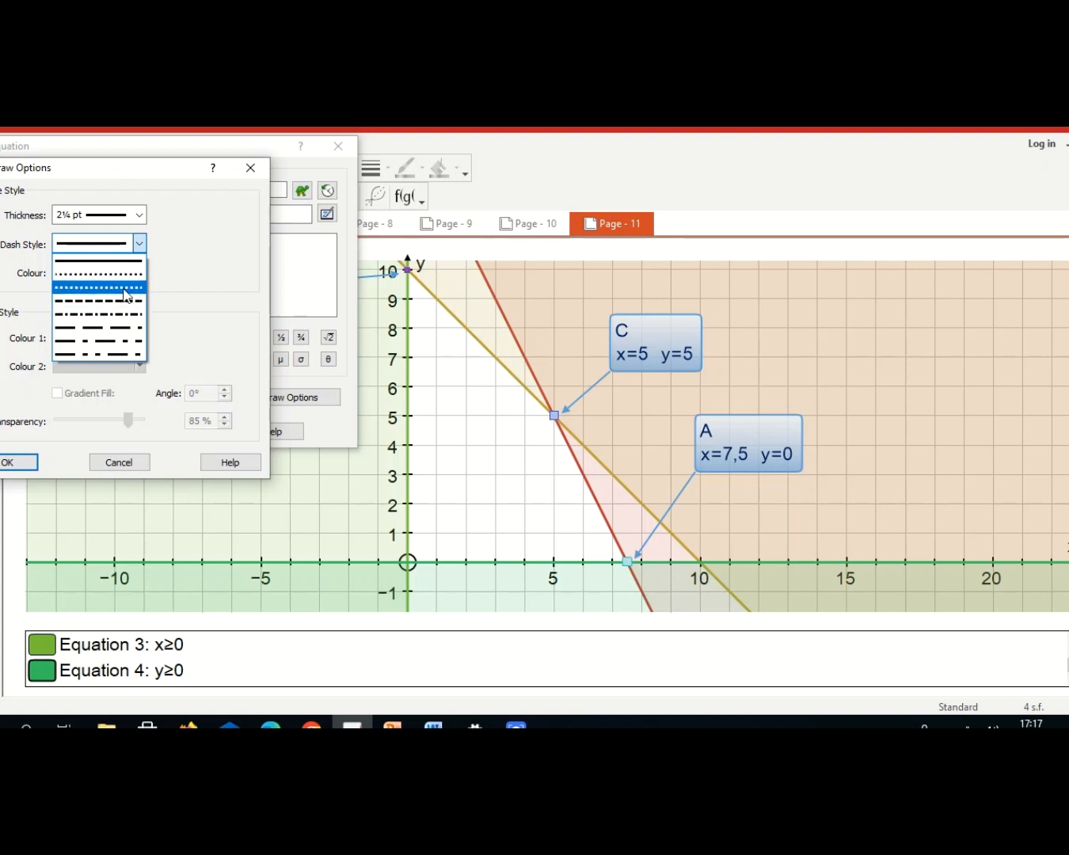
{"action": "left_click", "coordinate": [124, 295]}
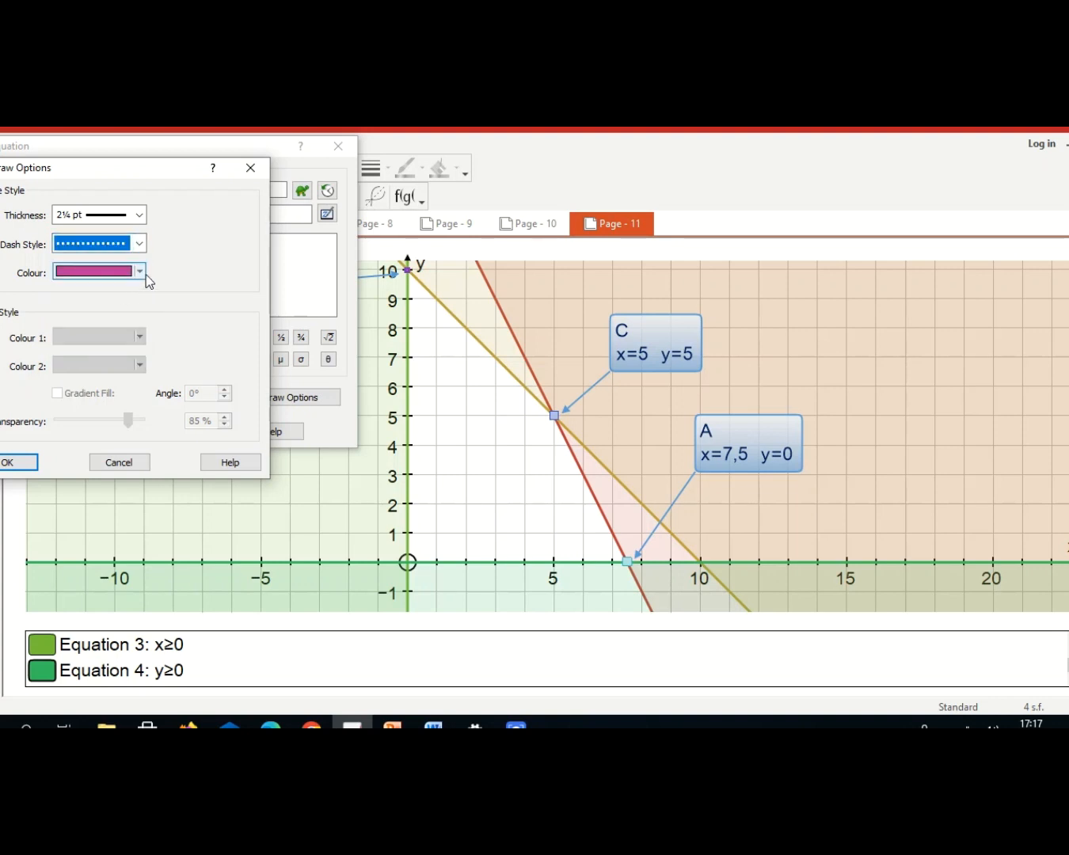
{"action": "left_click", "coordinate": [142, 275]}
{"action": "left_click", "coordinate": [142, 274]}
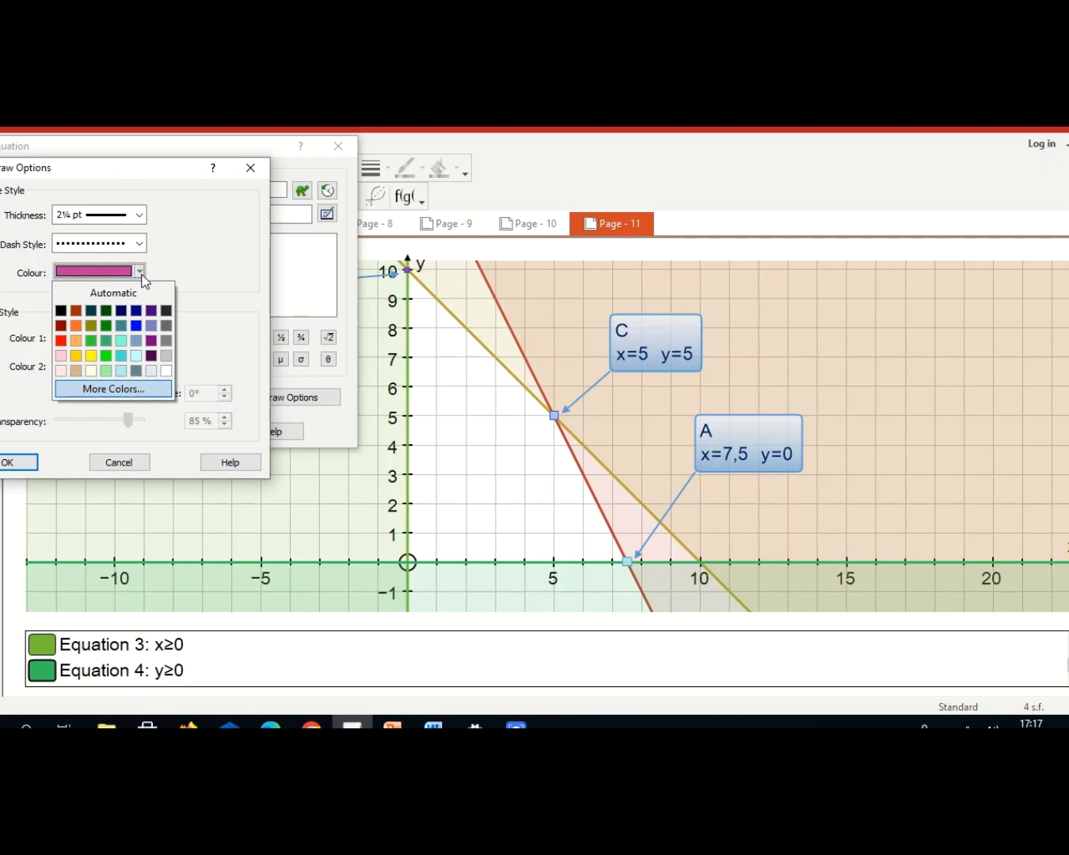
{"action": "left_click", "coordinate": [135, 326]}
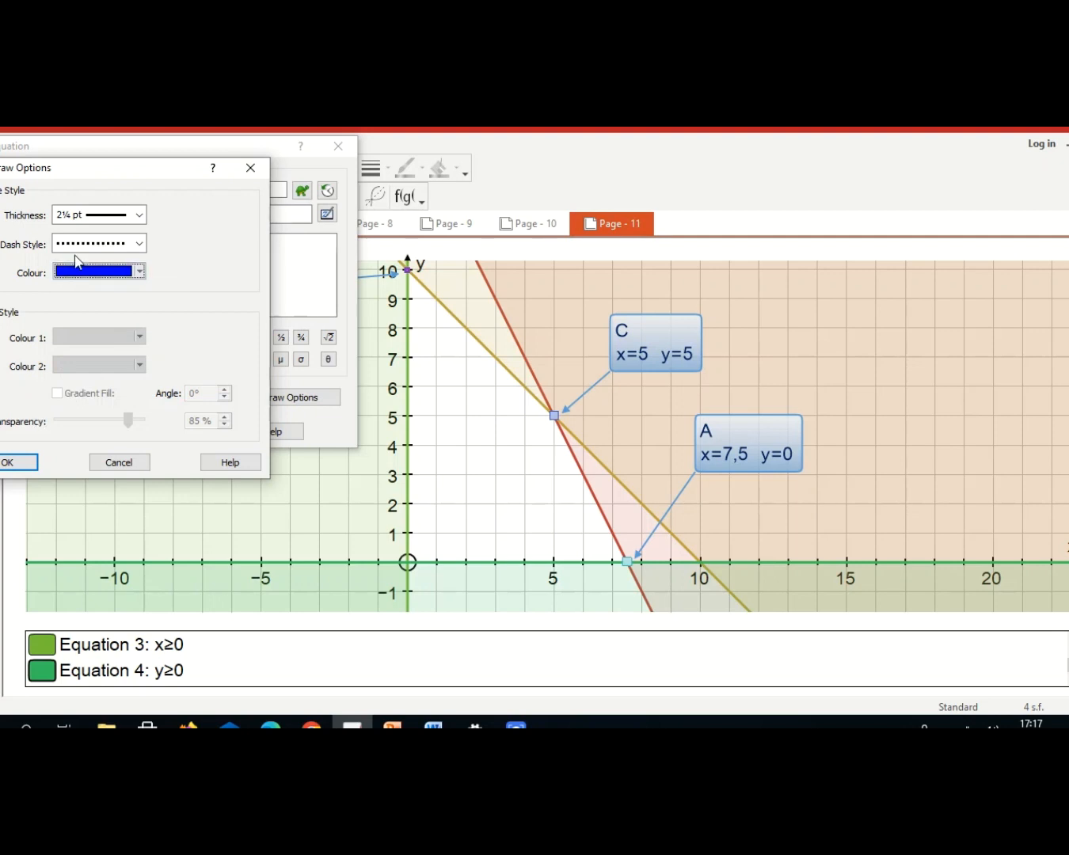
{"action": "left_click_drag", "start_coordinate": [85, 166], "coordinate": [122, 173]}
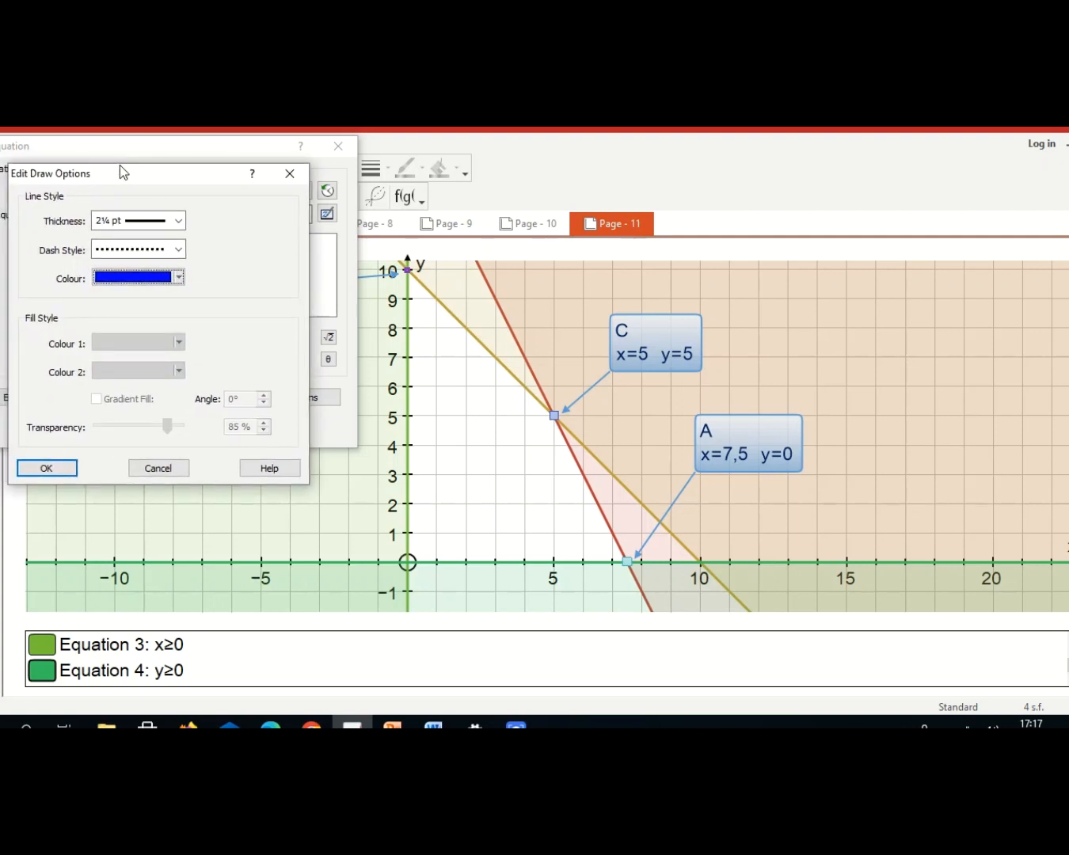
{"action": "left_click", "coordinate": [46, 468]}
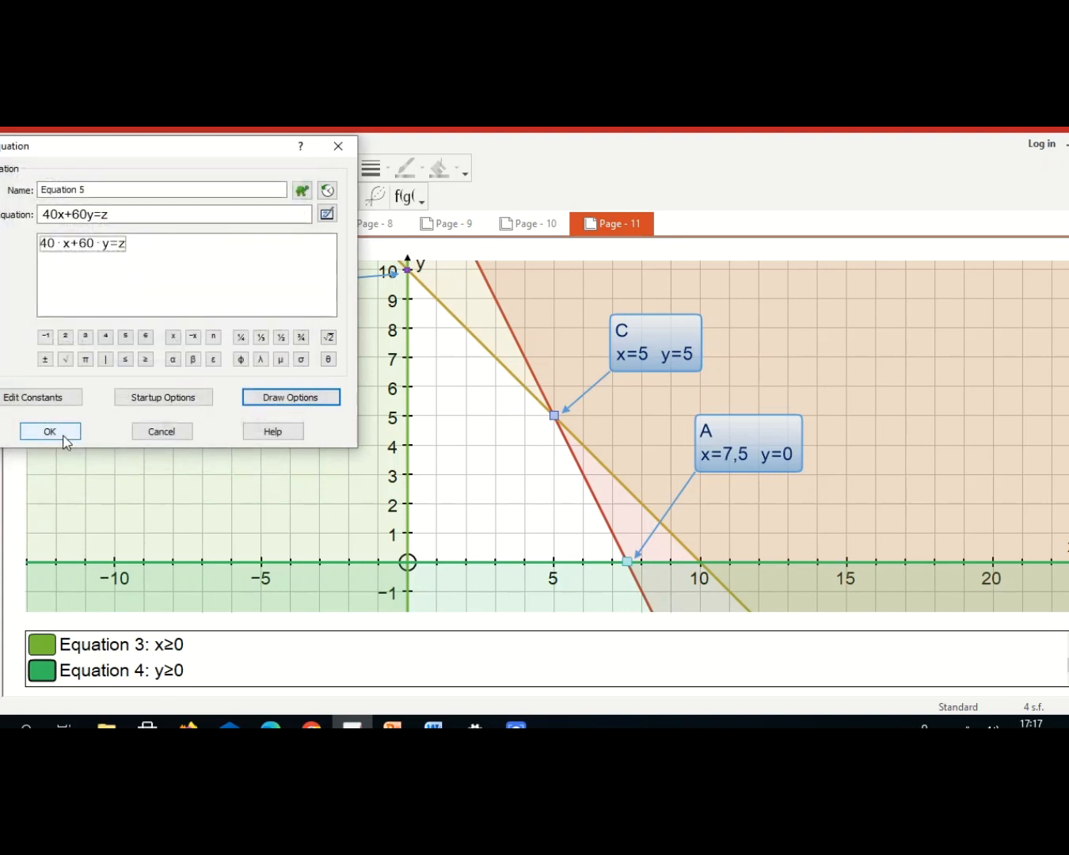
{"action": "left_click", "coordinate": [64, 438]}
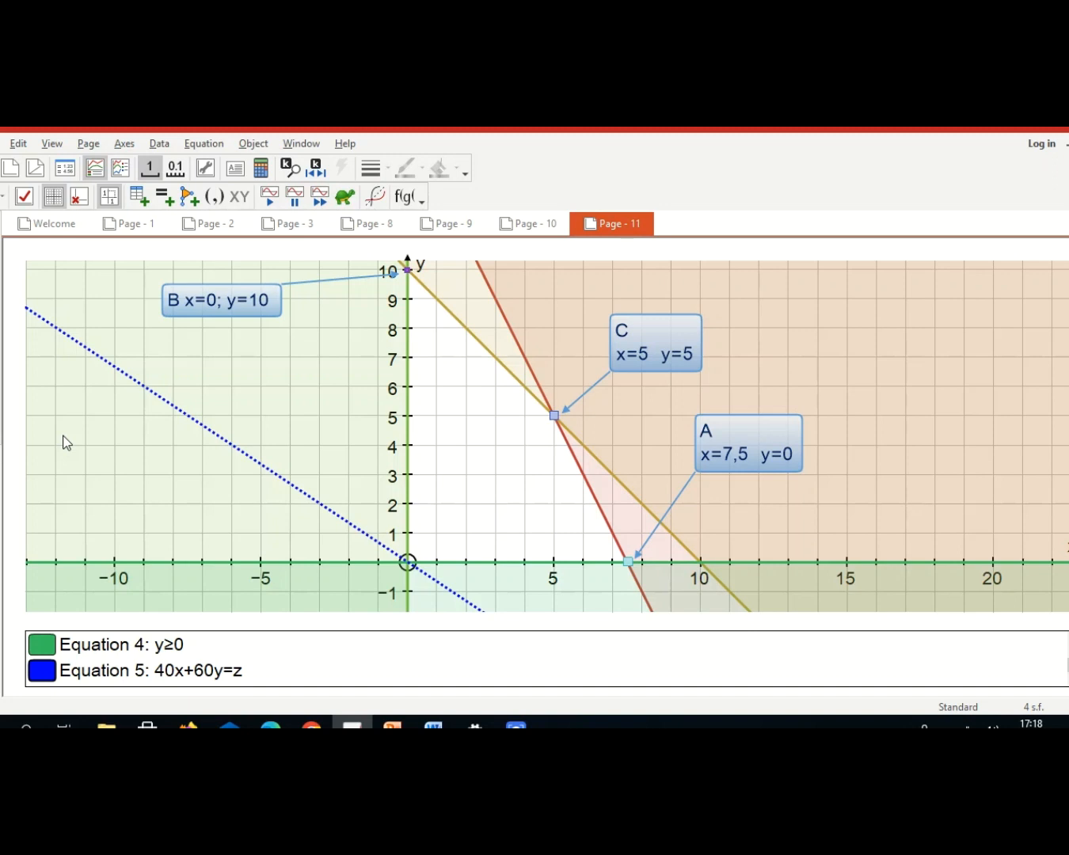
Open the Constant Controller, move it up off the graph, and set constant z's plotting mode to Animation - Repeat.
{"action": "left_click", "coordinate": [316, 170]}
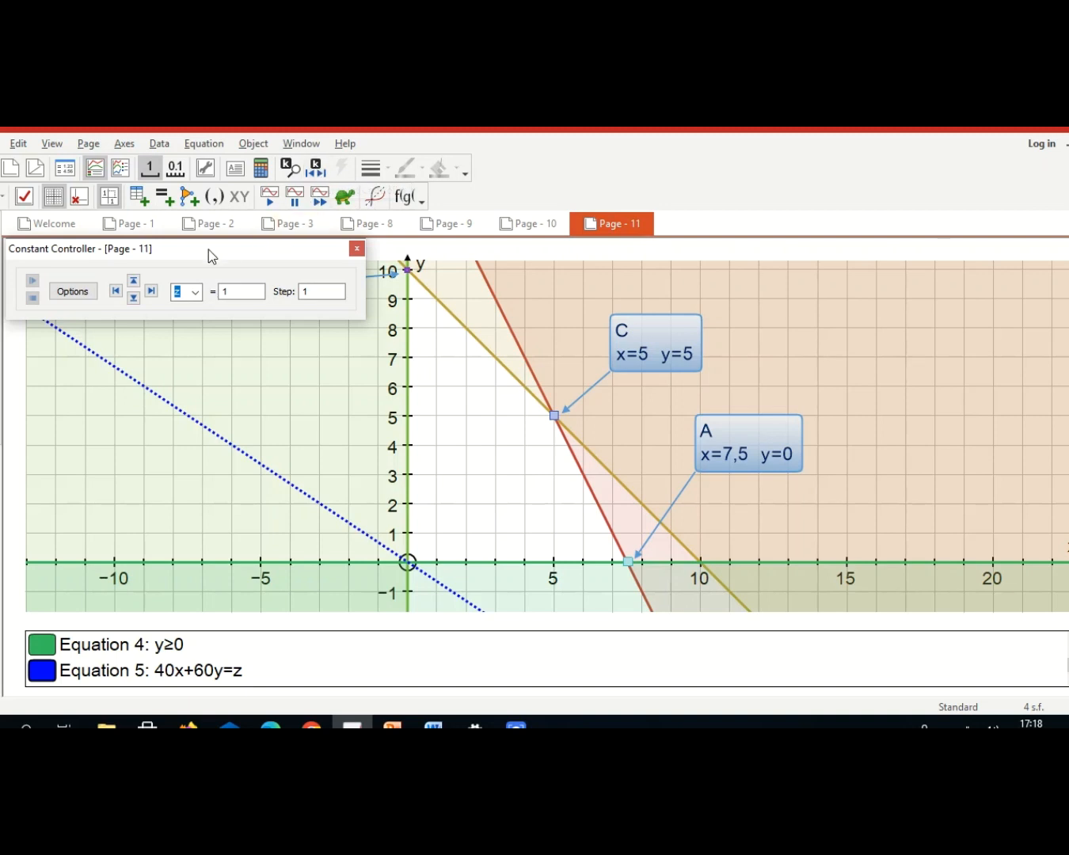
{"action": "left_click_drag", "start_coordinate": [183, 253], "coordinate": [303, 225]}
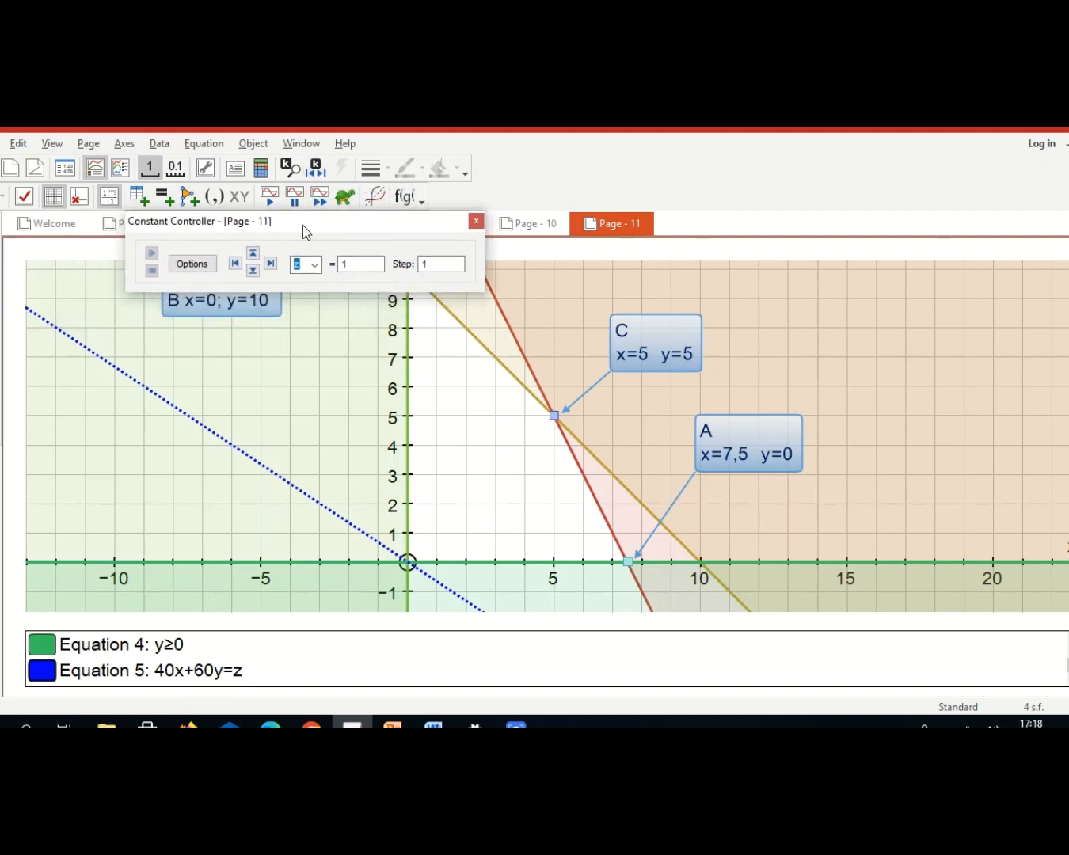
{"action": "left_click", "coordinate": [208, 268]}
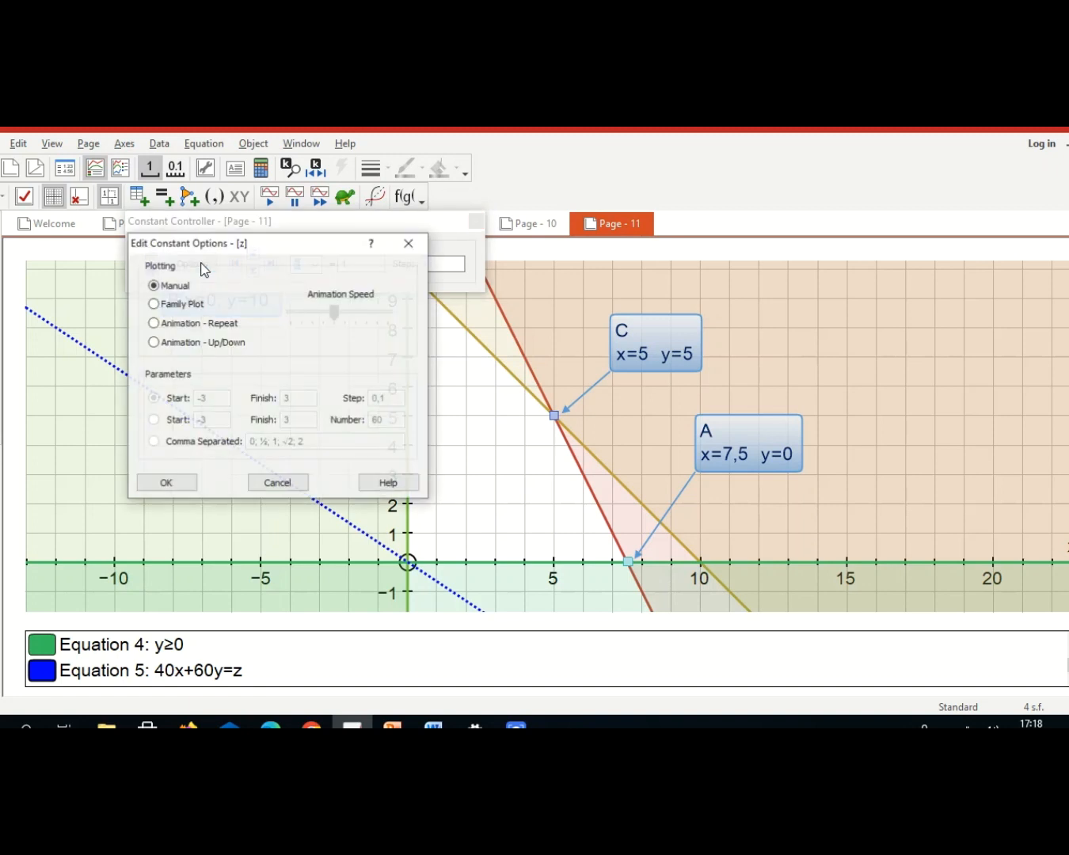
{"action": "left_click", "coordinate": [193, 325]}
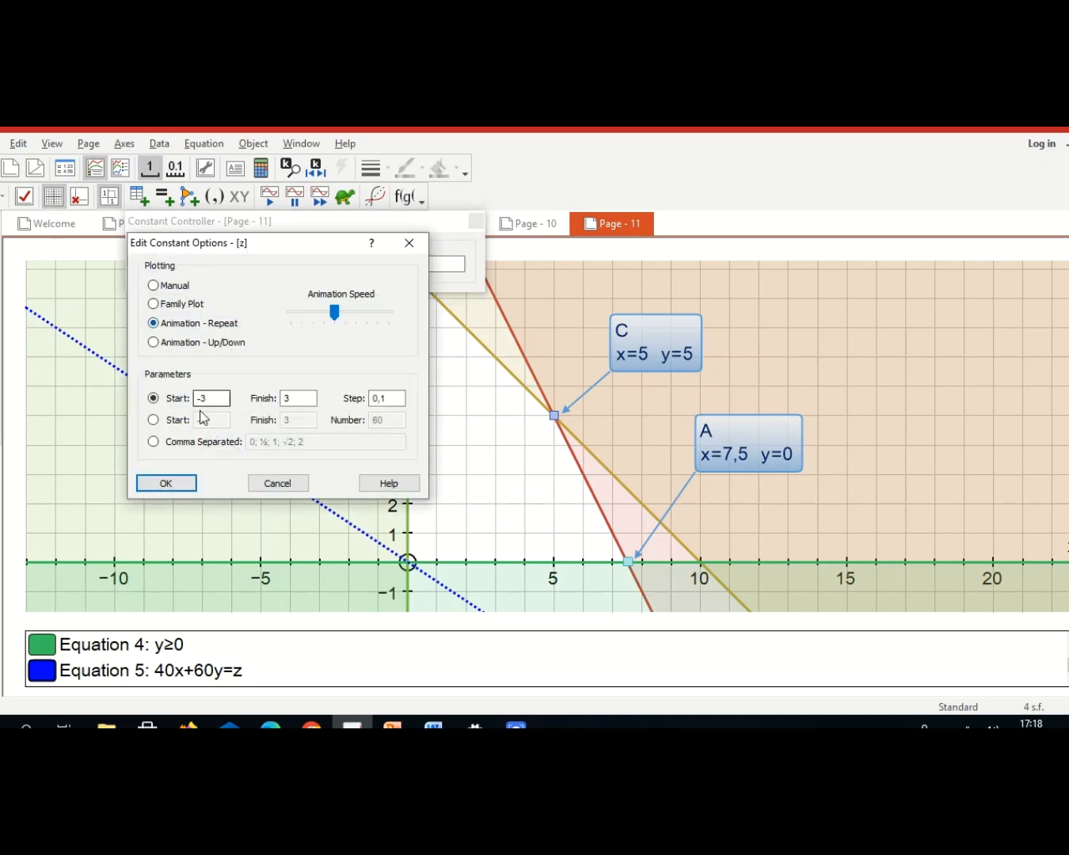
Set z's animation to start at 0, finish at 3000 and advance in steps of 1.
{"action": "left_click", "coordinate": [207, 400]}
{"action": "key", "text": "BackSpace"}
{"action": "key", "text": "BackSpace"}
{"action": "type", "text": "0"}
{"action": "left_click", "coordinate": [299, 399]}
{"action": "type", "text": "000"}
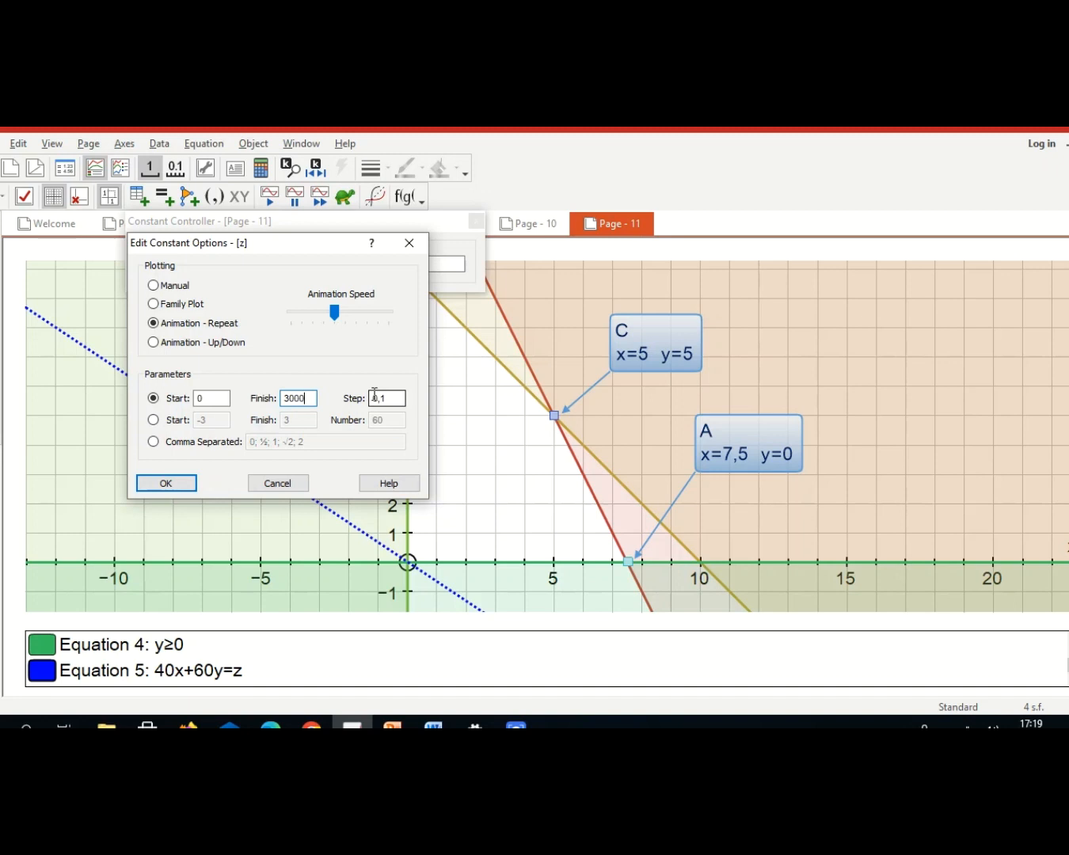
{"action": "left_click", "coordinate": [388, 398]}
{"action": "key", "text": "BackSpace"}
{"action": "key", "text": "BackSpace"}
{"action": "key", "text": "BackSpace"}
{"action": "type", "text": "1"}
{"action": "left_click", "coordinate": [190, 484]}
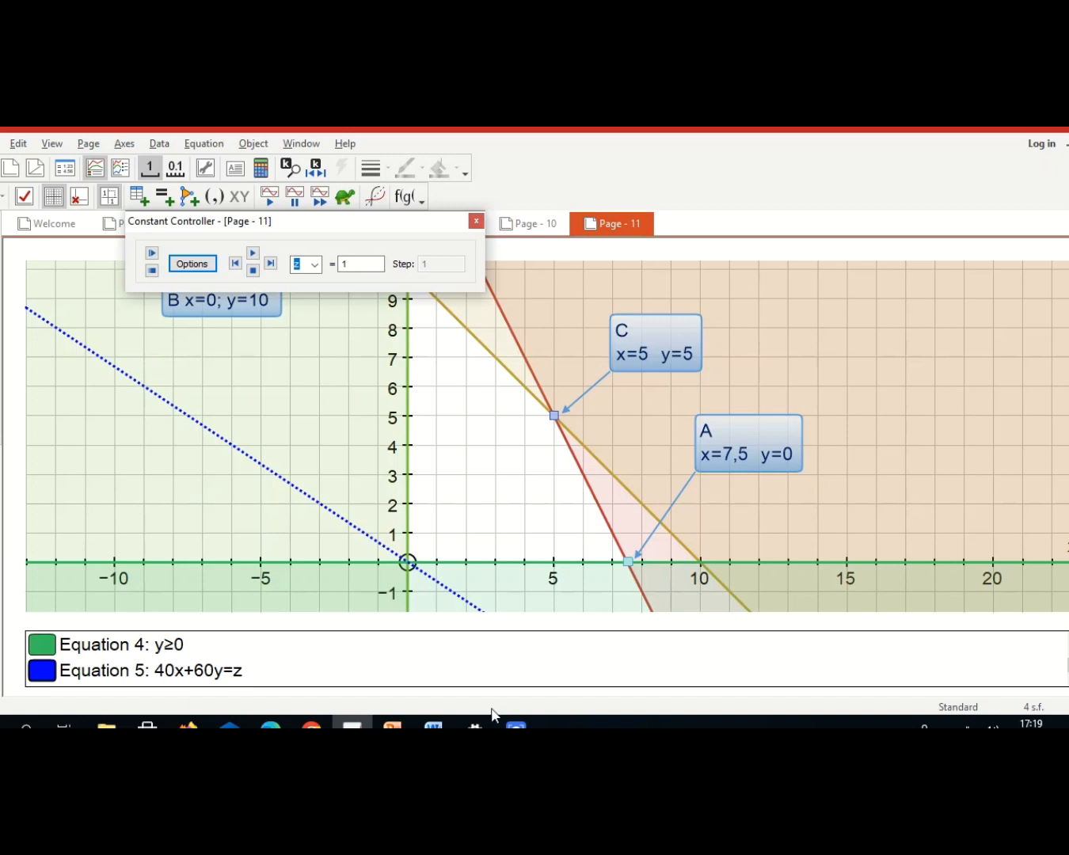
Run the z animation and pause it at z=300, with the dotted objective line passing through corner point A.
{"action": "left_click", "coordinate": [541, 692]}
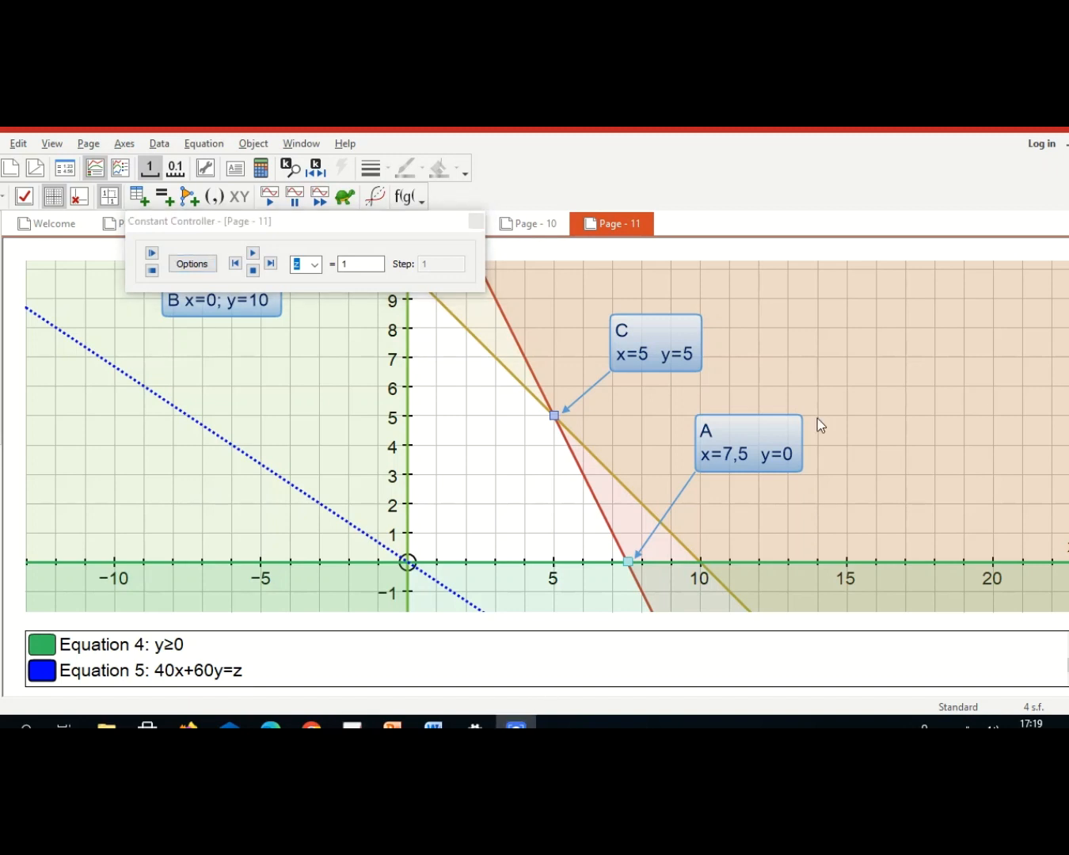
{"action": "left_click", "coordinate": [252, 255]}
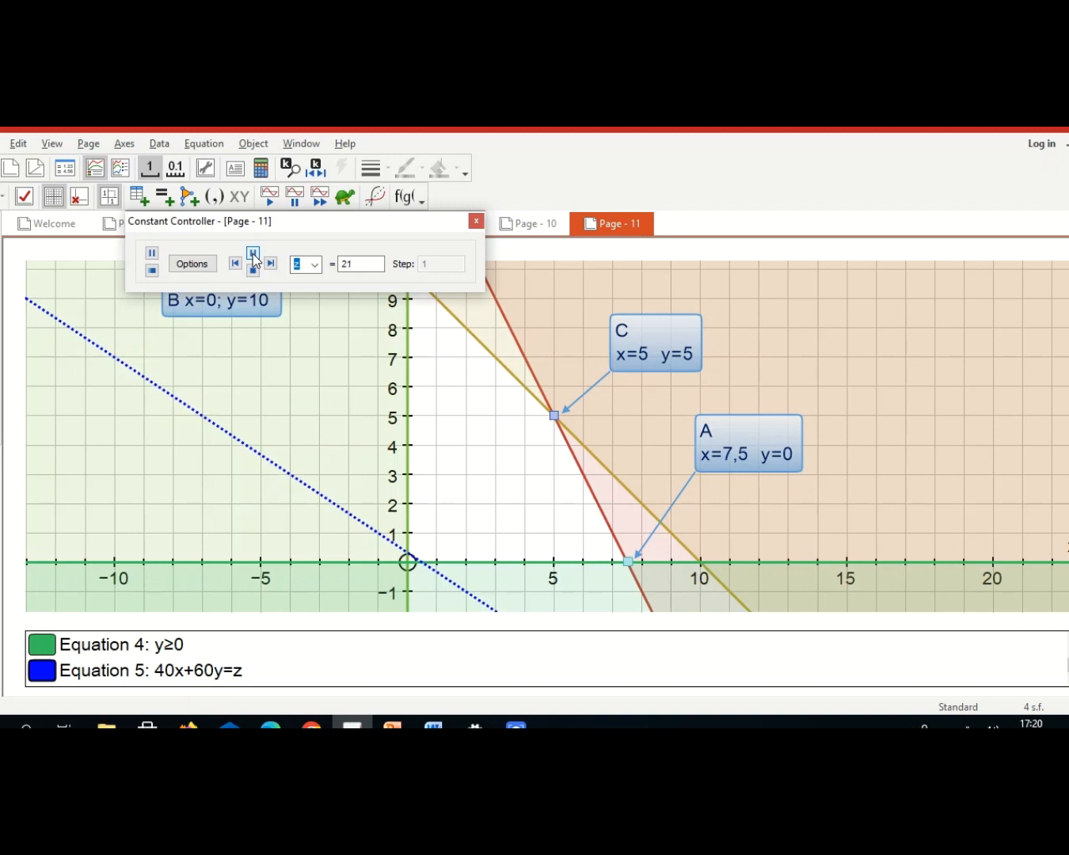
{"action": "left_click", "coordinate": [253, 253]}
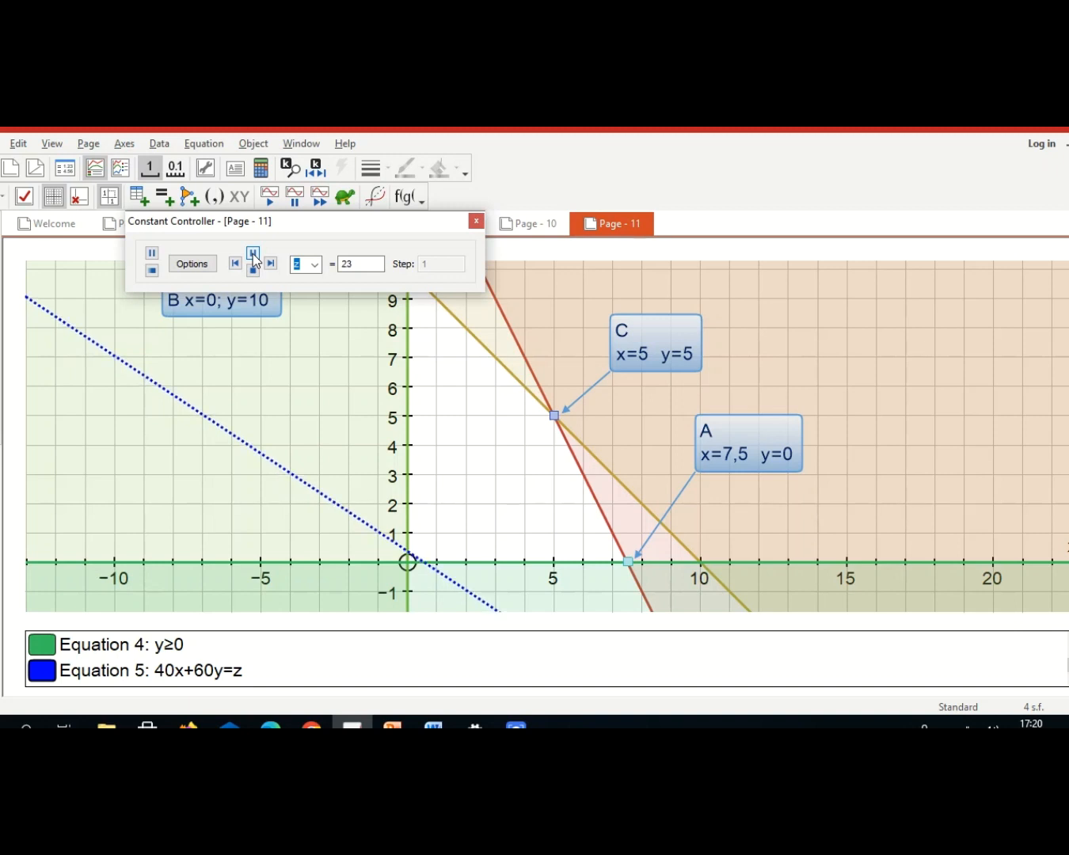
{"action": "left_click", "coordinate": [252, 253]}
{"action": "left_click", "coordinate": [253, 253]}
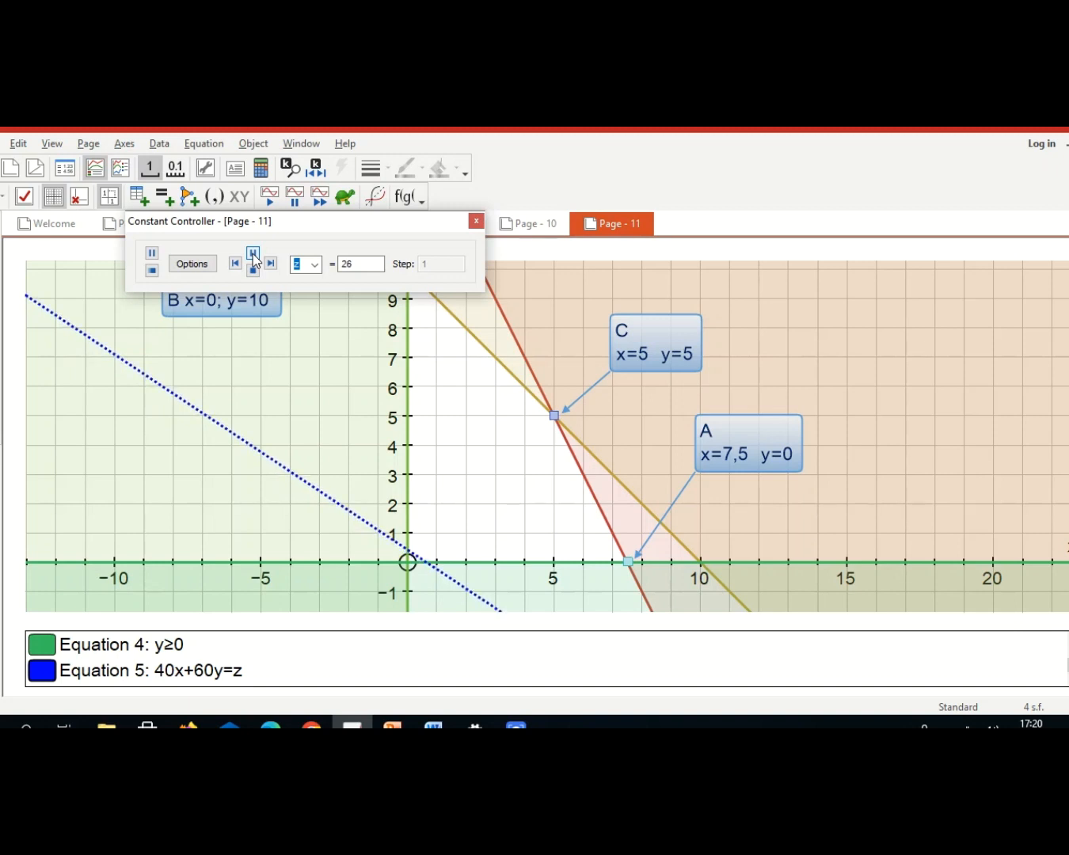
{"action": "left_click", "coordinate": [253, 254]}
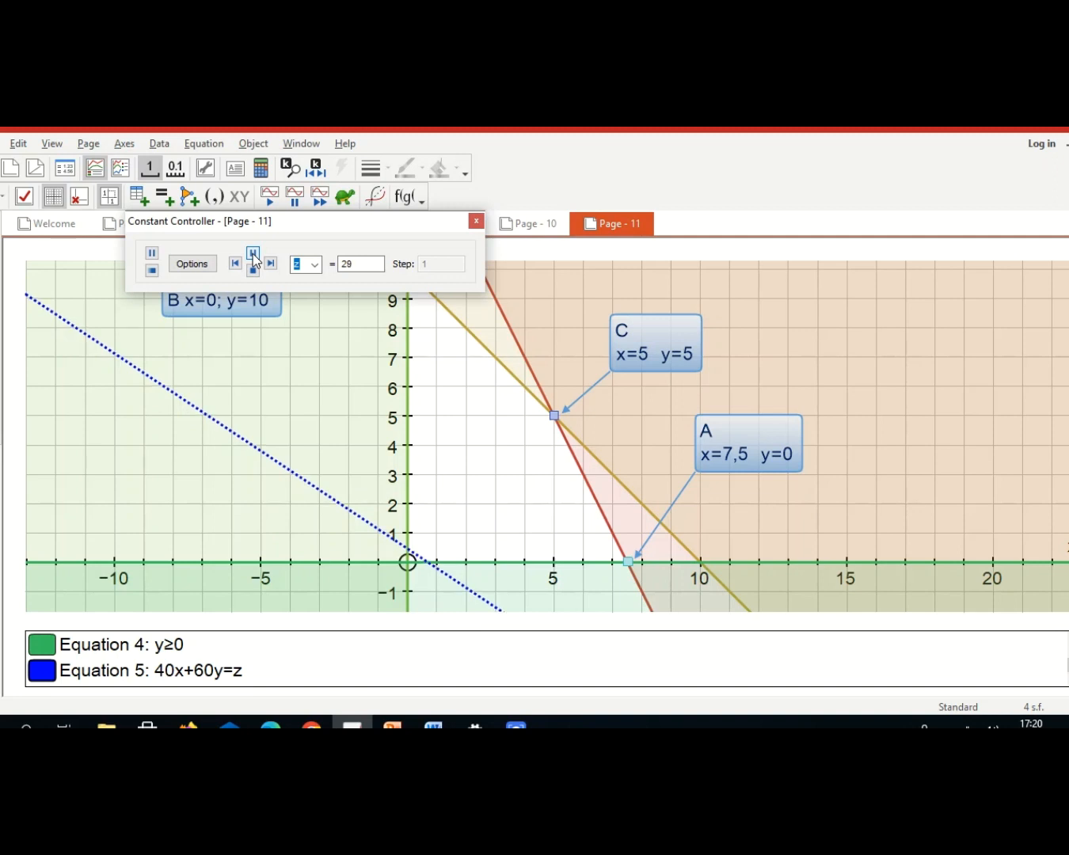
{"action": "left_click", "coordinate": [253, 253]}
{"action": "left_click", "coordinate": [253, 254]}
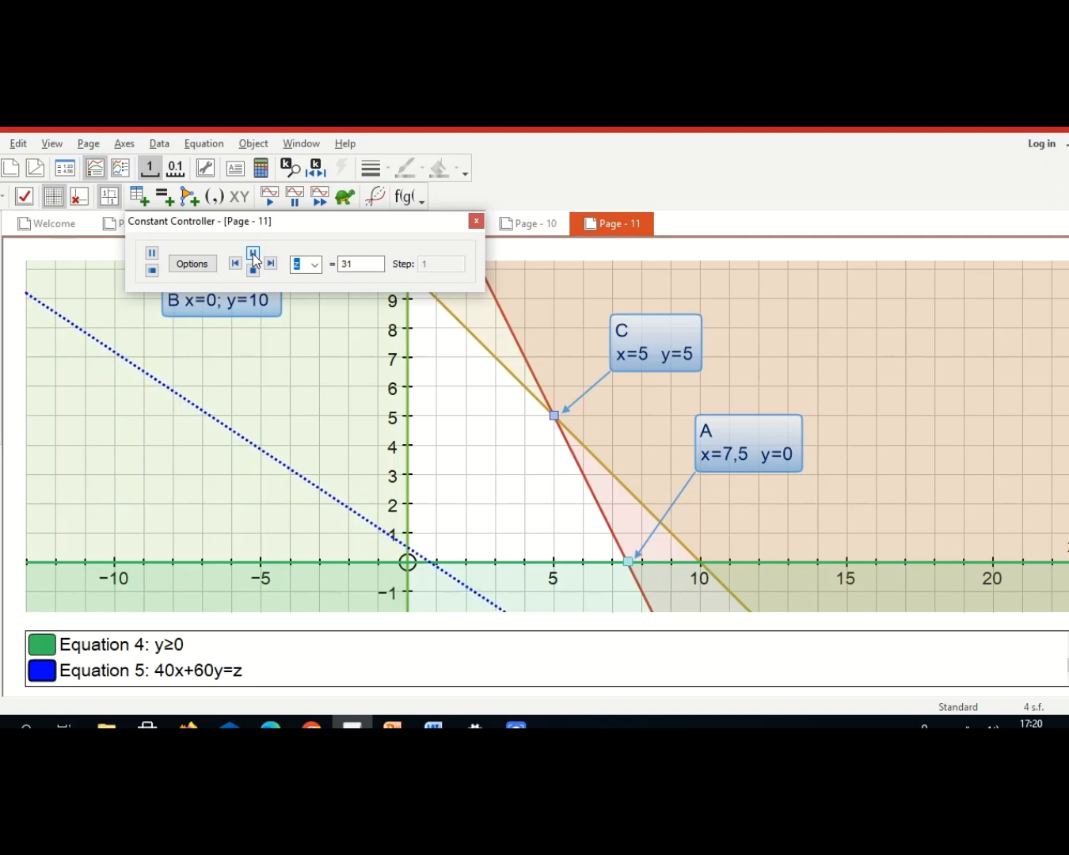
{"action": "left_click", "coordinate": [252, 254]}
{"action": "left_click", "coordinate": [254, 253]}
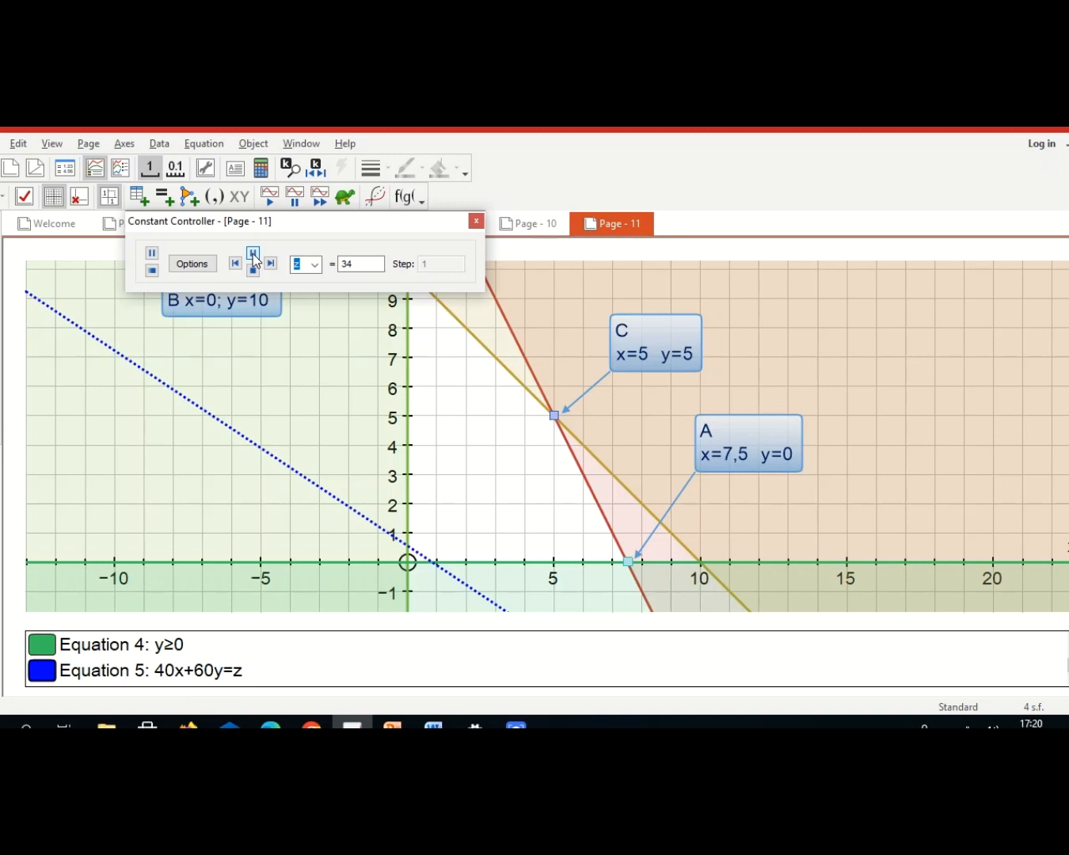
{"action": "left_click", "coordinate": [253, 253]}
{"action": "left_click", "coordinate": [254, 253]}
{"action": "left_click", "coordinate": [253, 253]}
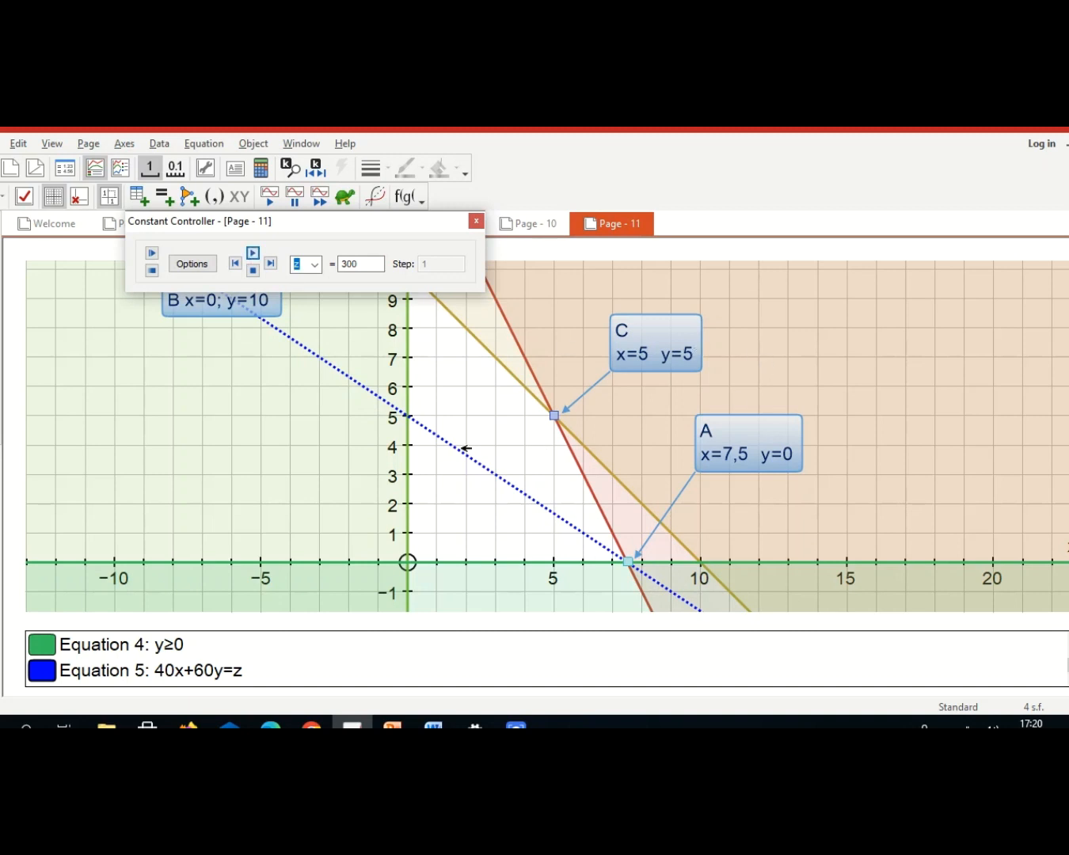
Resume the z animation past corner point C's side of the region and pause it at about z=598, near corner point B.
{"action": "left_click", "coordinate": [1, 347]}
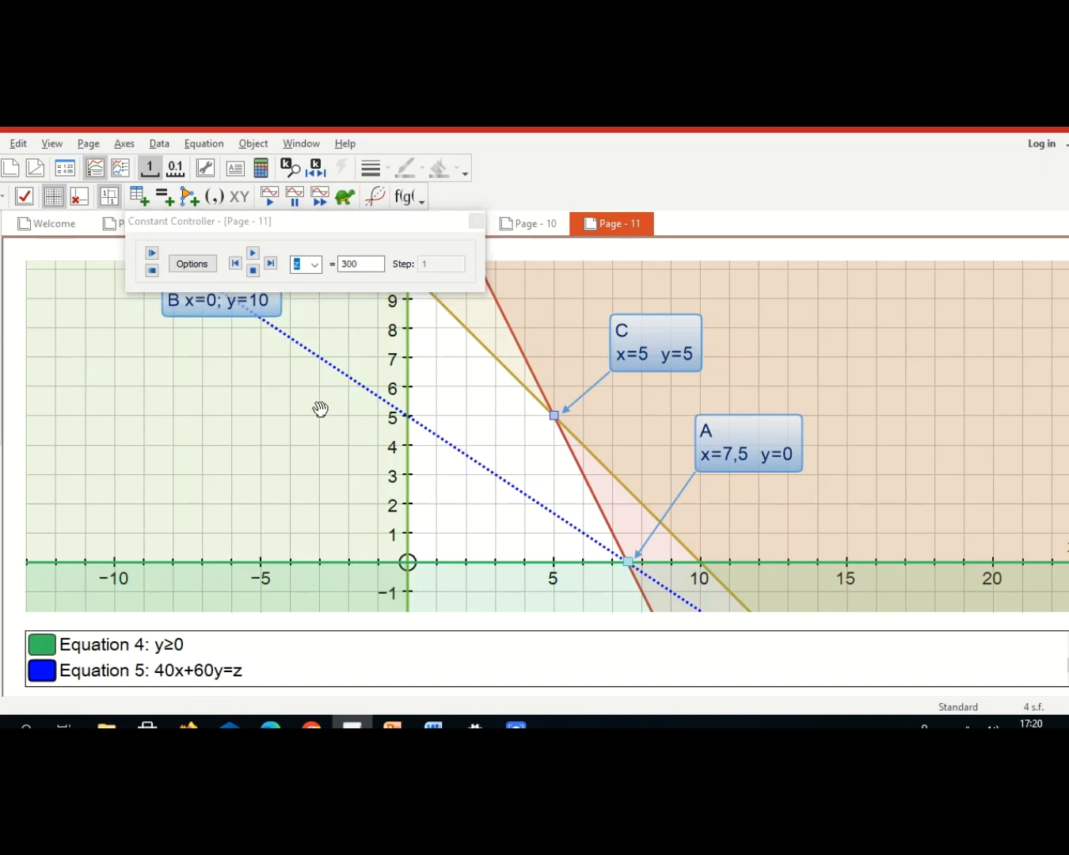
{"action": "scroll", "coordinate": [421, 467], "scroll_direction": "up", "scroll_amount": 4}
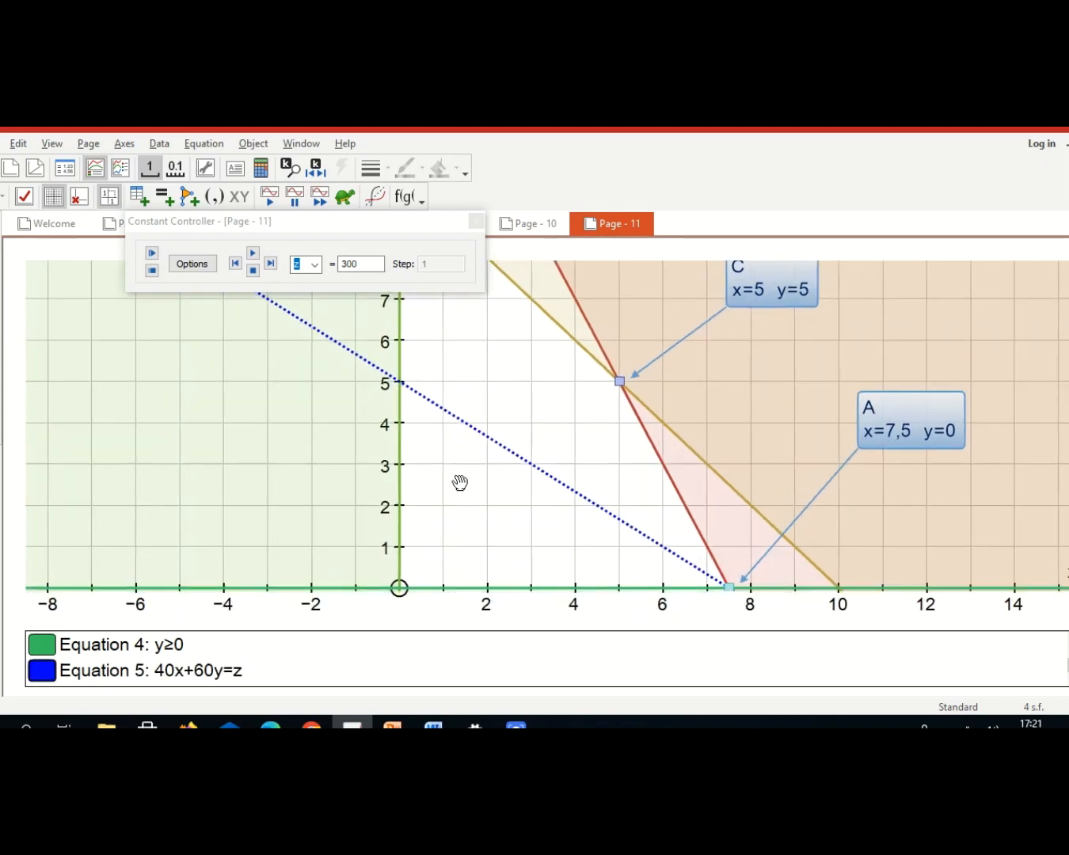
{"action": "left_click_drag", "start_coordinate": [453, 453], "coordinate": [449, 433]}
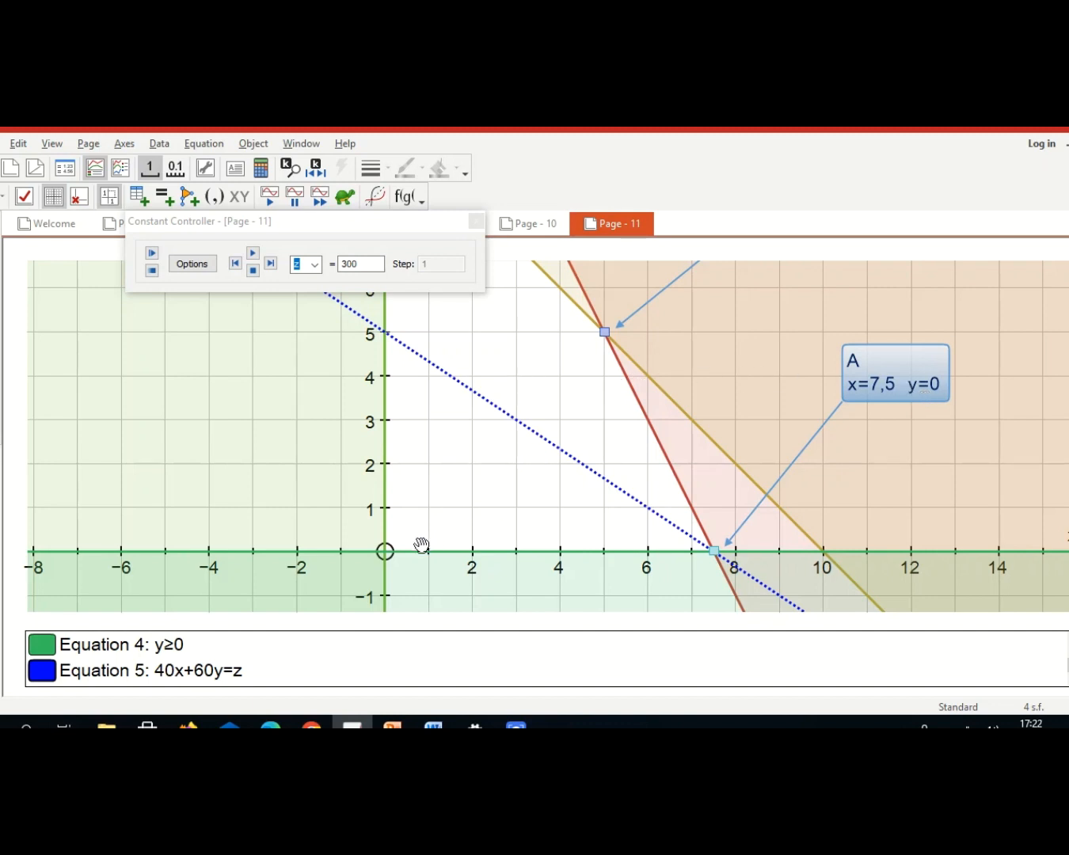
{"action": "left_click", "coordinate": [539, 695]}
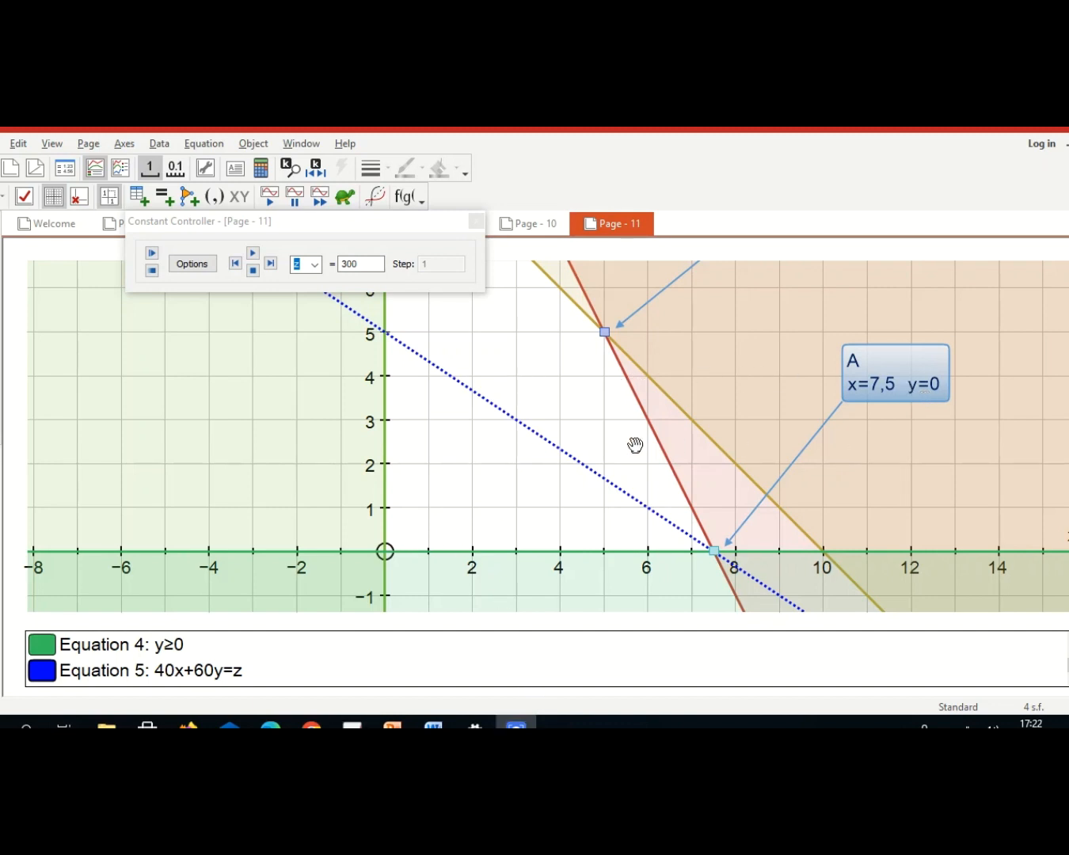
{"action": "left_click", "coordinate": [253, 254]}
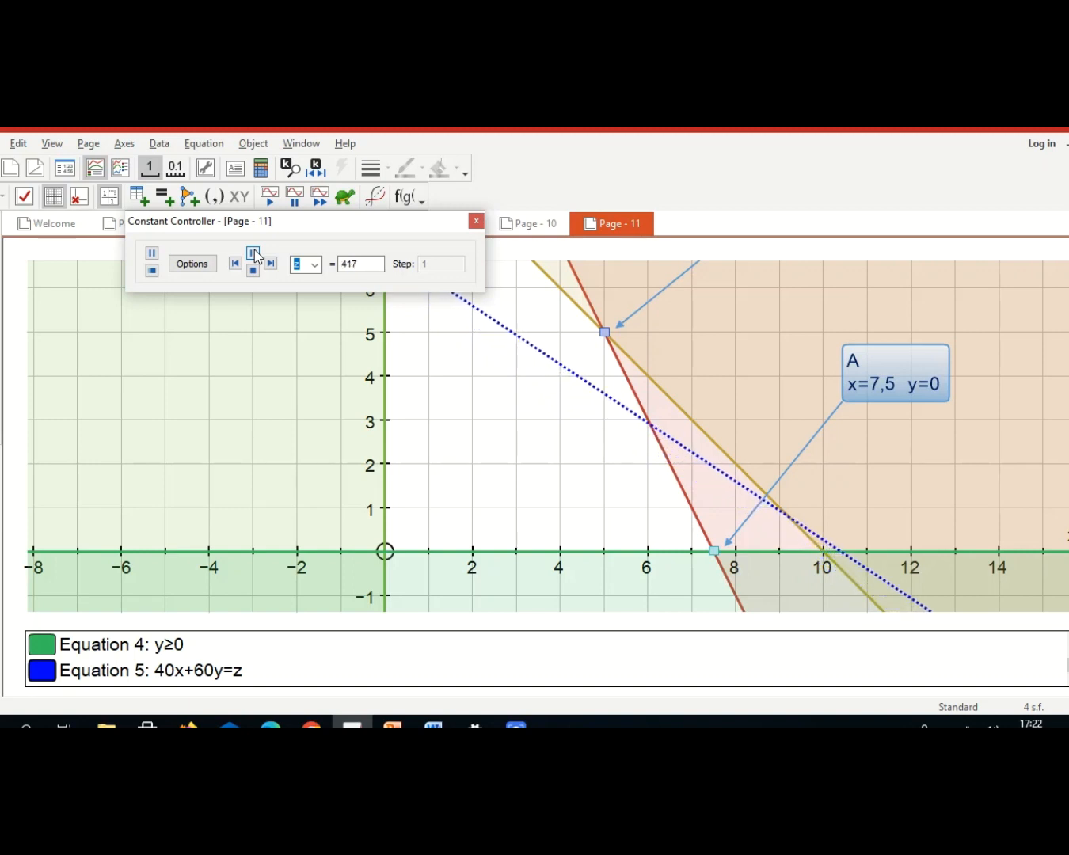
{"action": "left_click", "coordinate": [254, 253]}
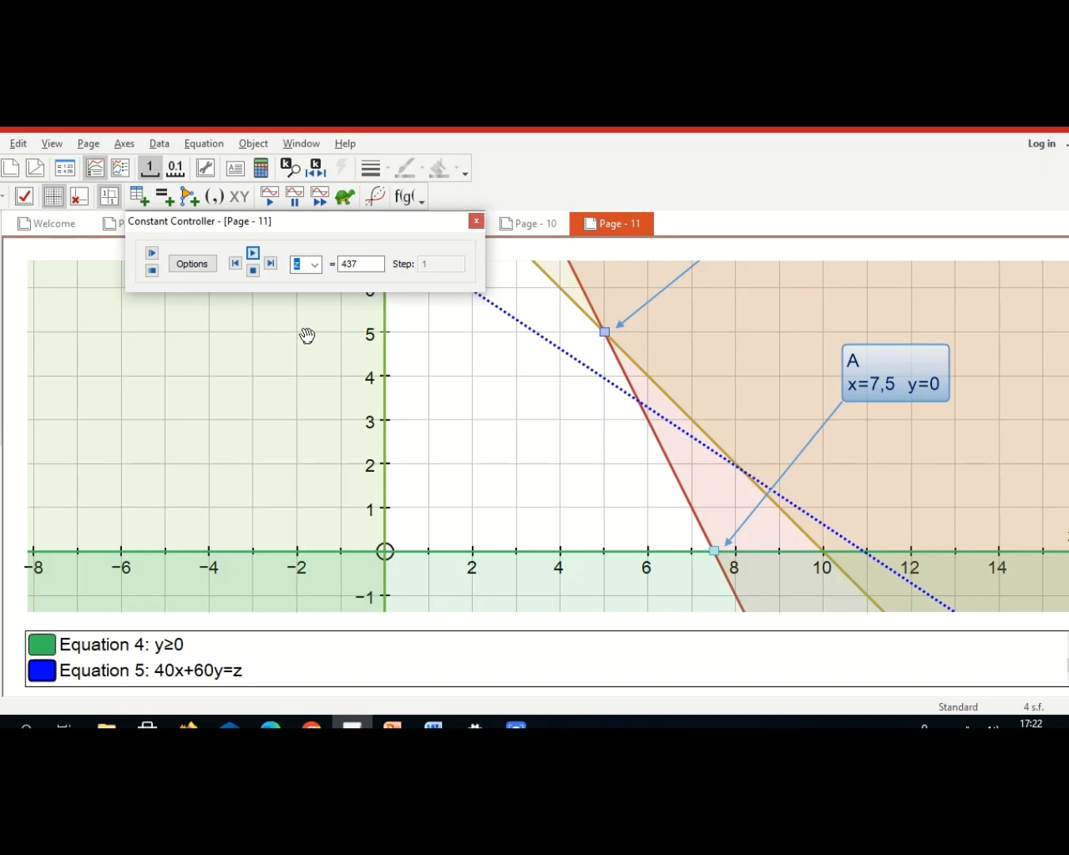
{"action": "left_click_drag", "start_coordinate": [307, 335], "coordinate": [294, 521]}
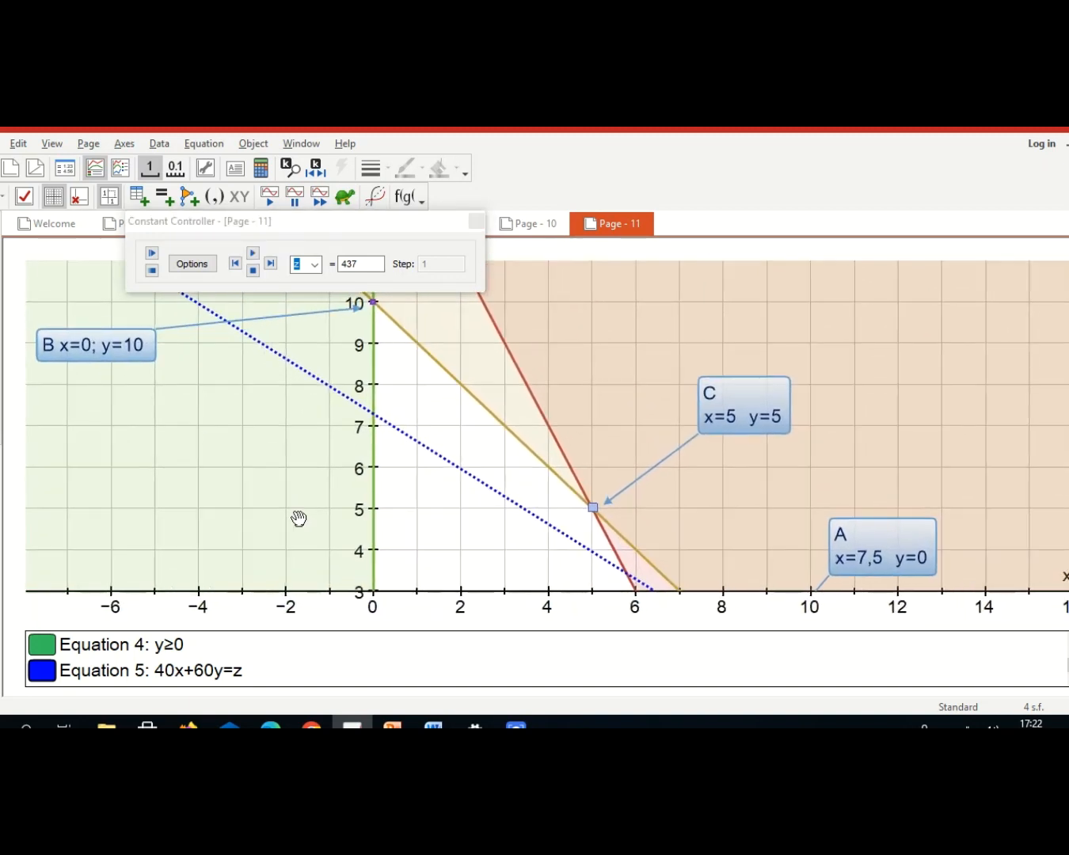
{"action": "left_click", "coordinate": [252, 254]}
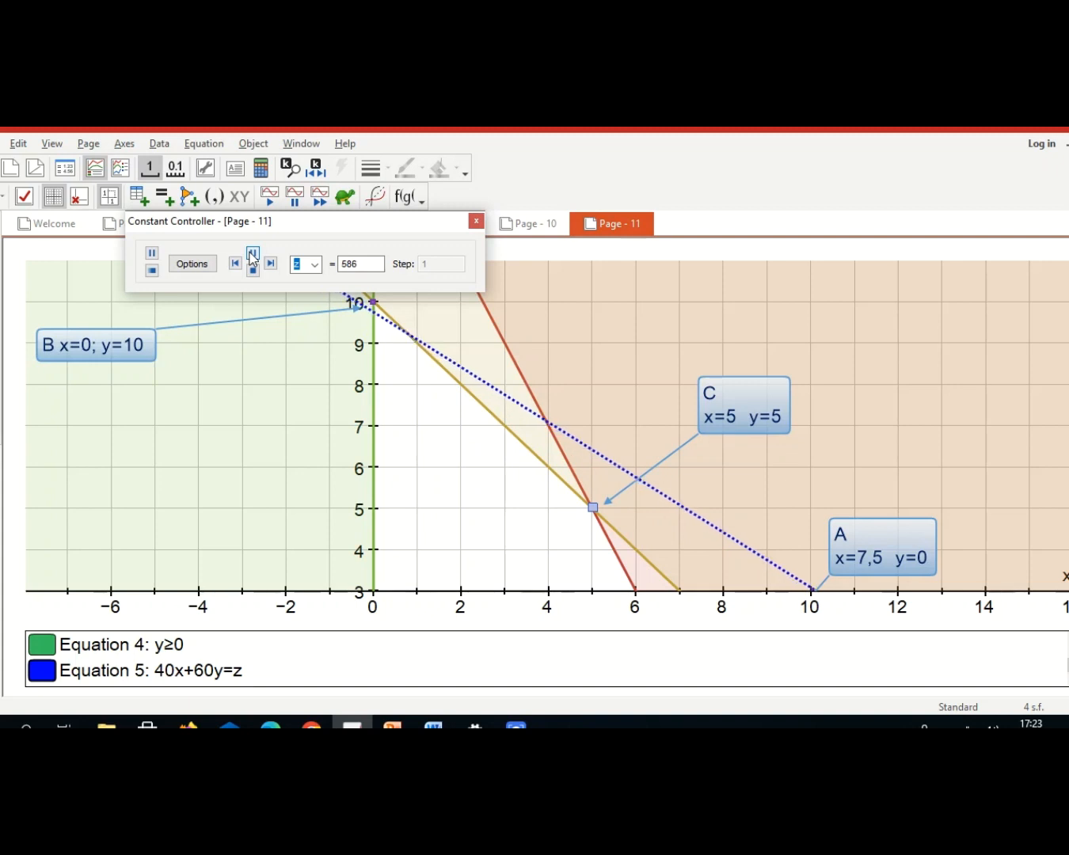
{"action": "left_click", "coordinate": [252, 255]}
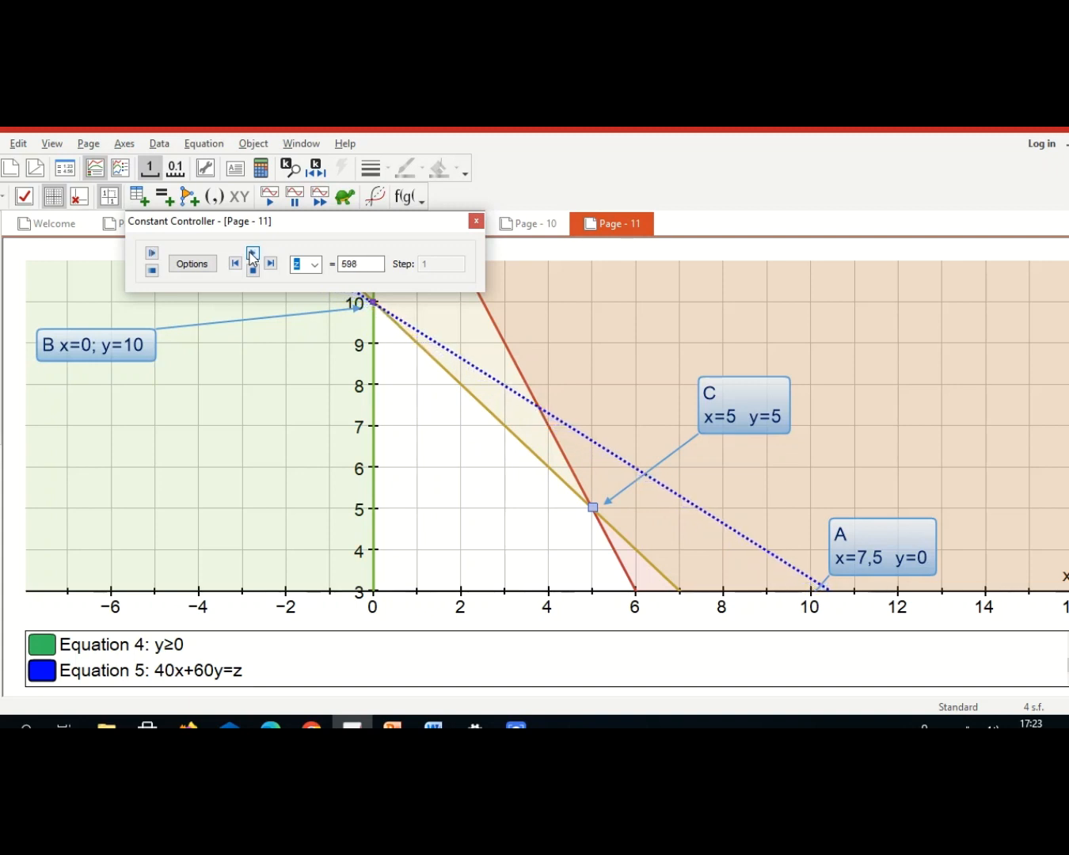
Set z to exactly 600 and check the dotted objective line at corner point B.
{"action": "left_click_drag", "start_coordinate": [328, 382], "coordinate": [328, 473]}
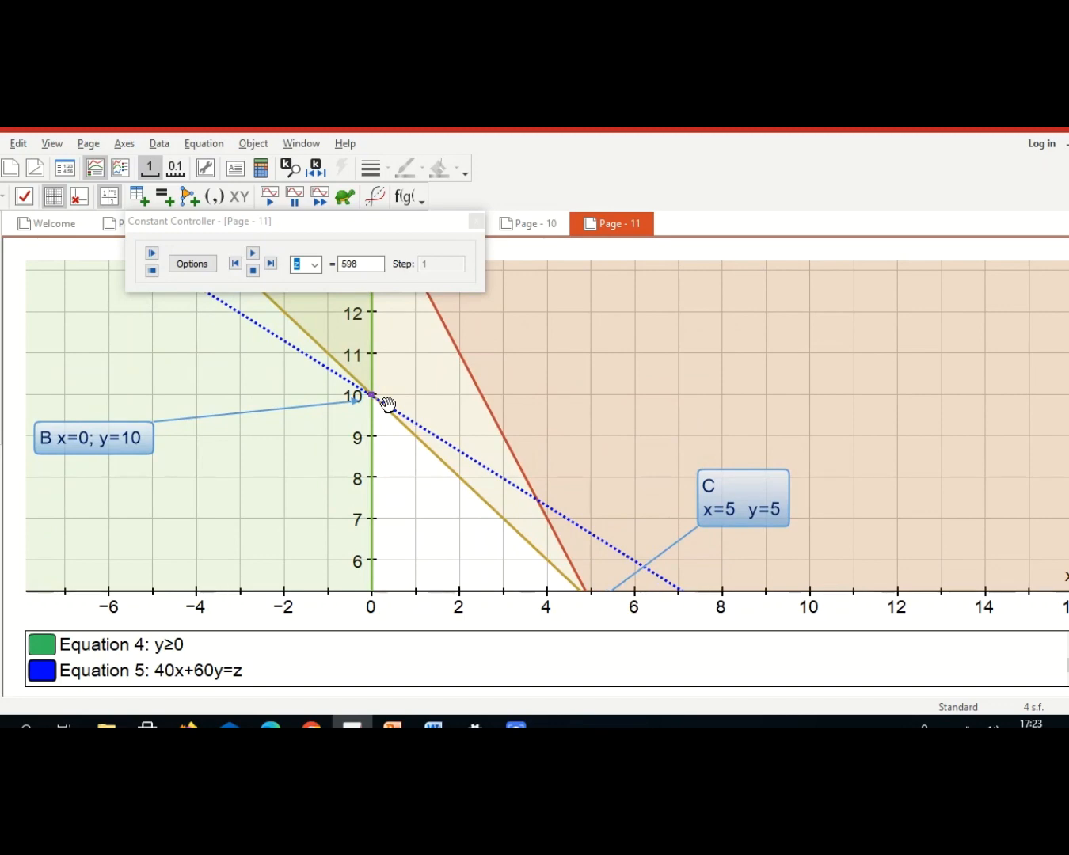
{"action": "scroll", "coordinate": [388, 404], "scroll_direction": "up", "scroll_amount": 6}
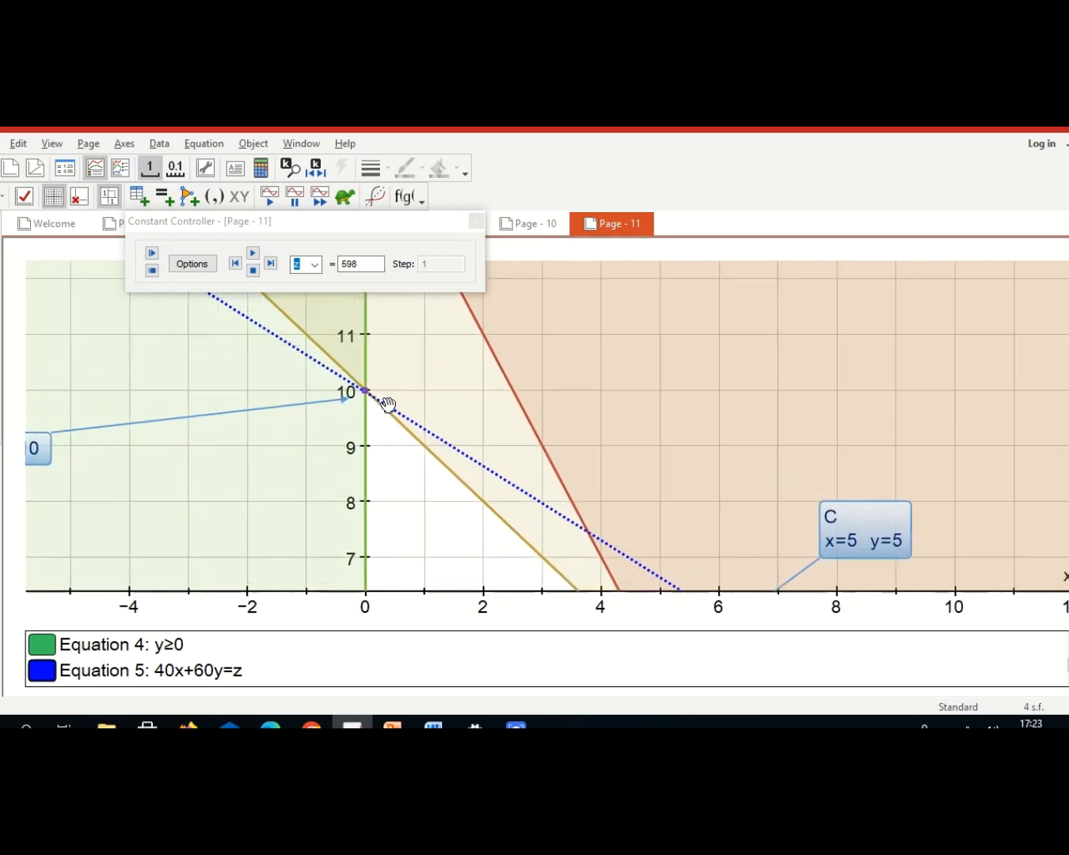
{"action": "scroll", "coordinate": [388, 406], "scroll_direction": "up", "scroll_amount": 1}
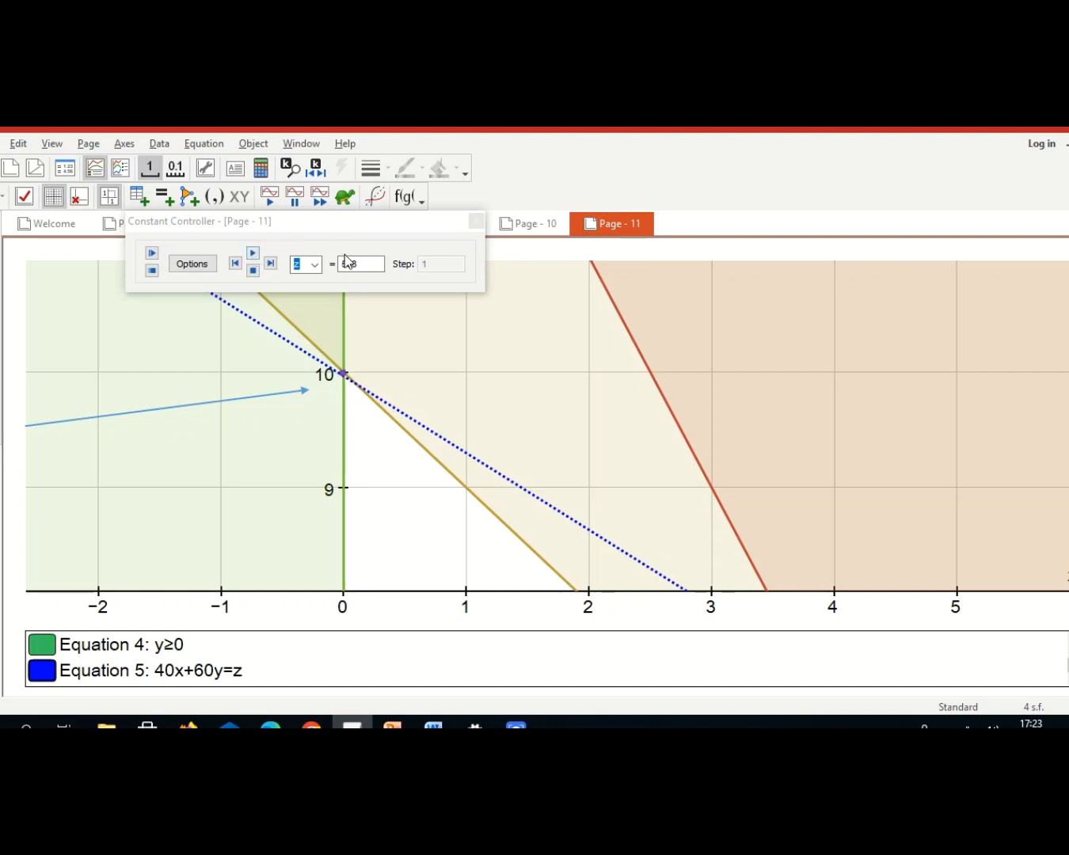
{"action": "left_click", "coordinate": [370, 263]}
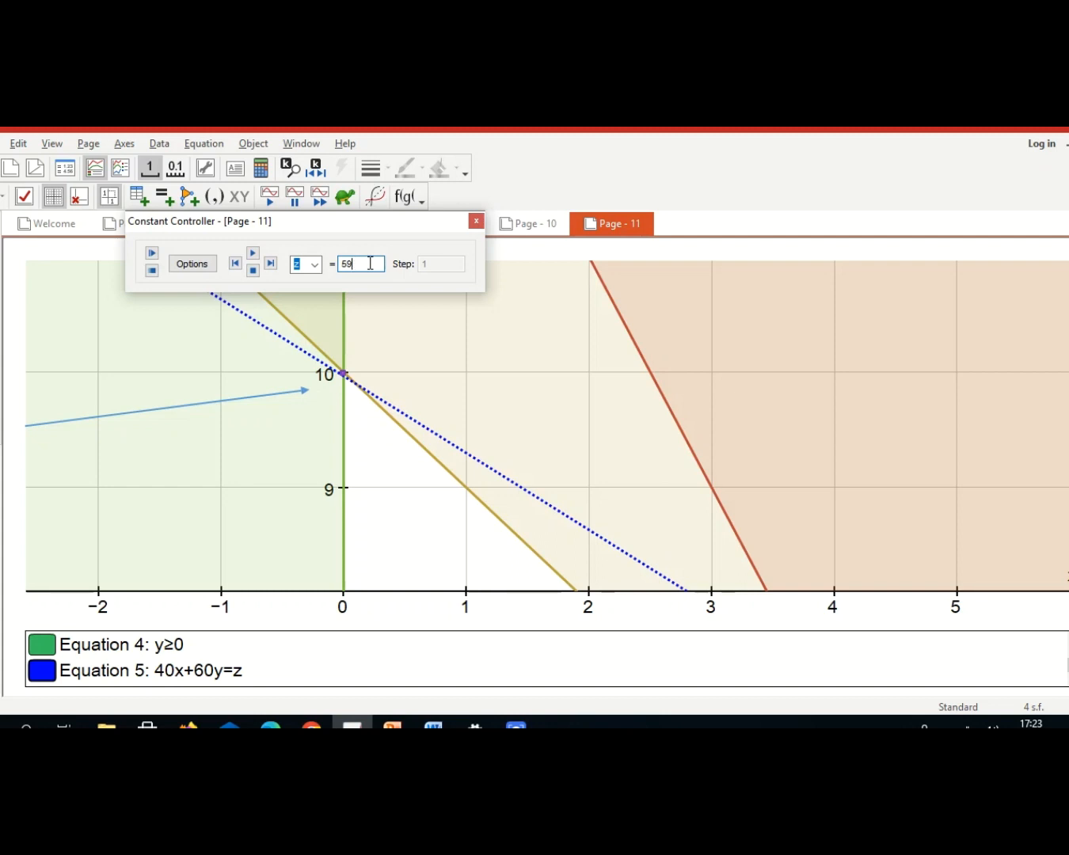
{"action": "type", "text": "600"}
{"action": "key", "text": "Return"}
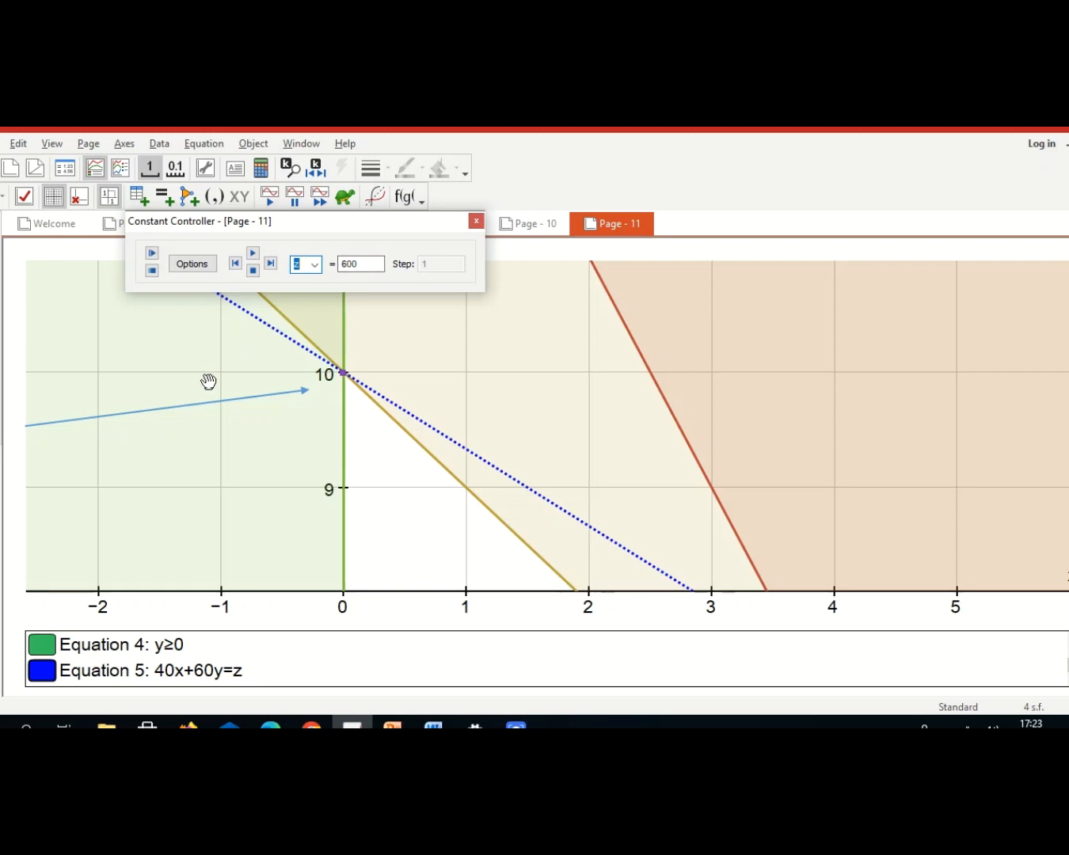
{"action": "left_click_drag", "start_coordinate": [207, 382], "coordinate": [718, 375]}
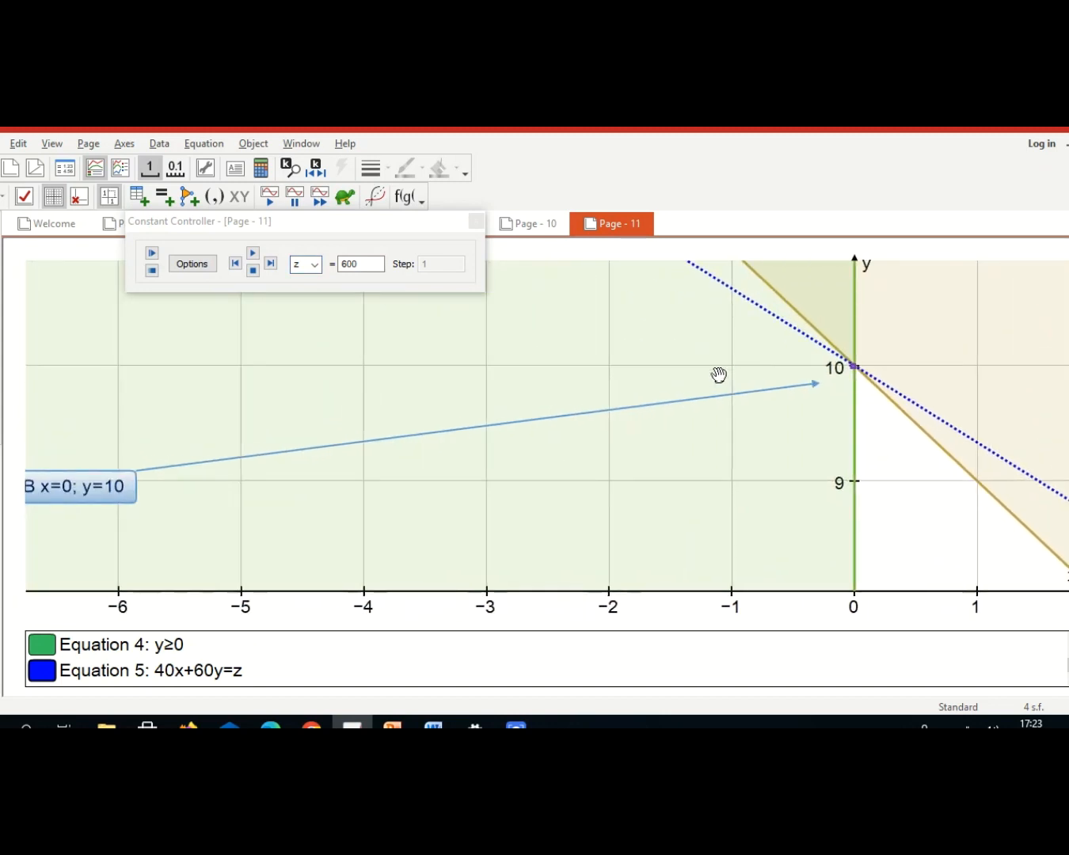
{"action": "scroll", "coordinate": [286, 461], "scroll_direction": "down", "scroll_amount": 3}
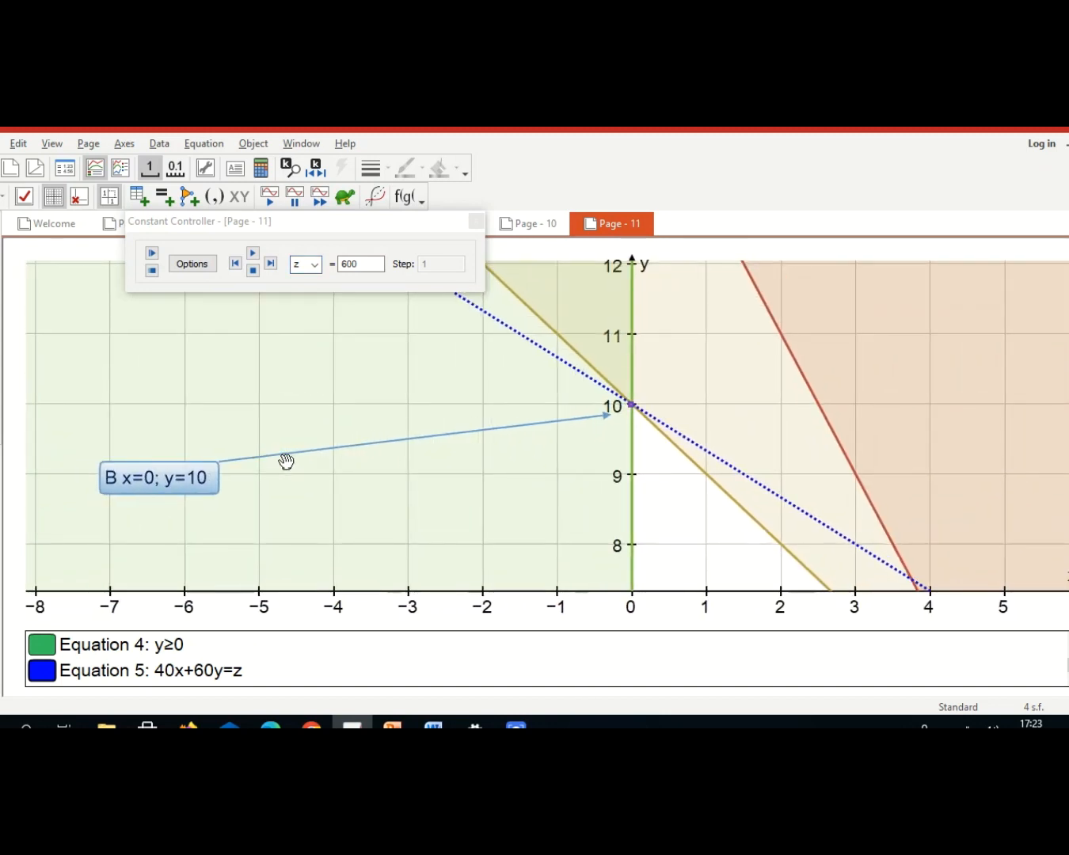